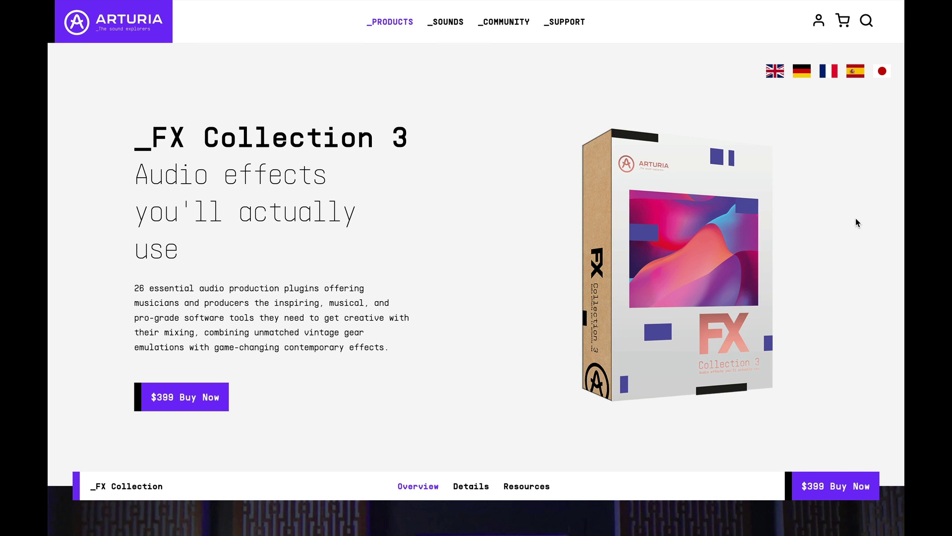
Scroll down to 'What's new in FX Collection 3' with TUBE-CULTURE, OPAMP-21, FRAGMENTS and MELLO-FI
scroll(856, 218, down, 5)
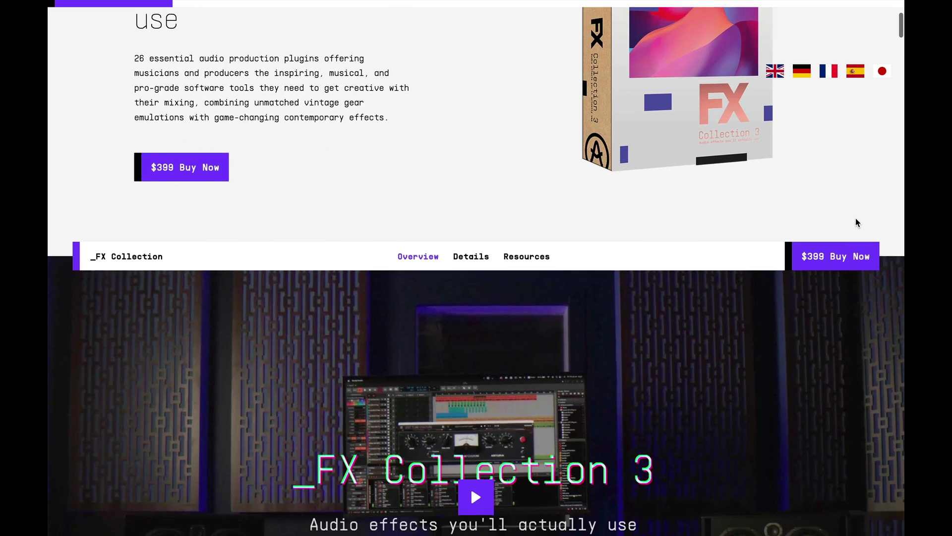
scroll(856, 222, down, 4)
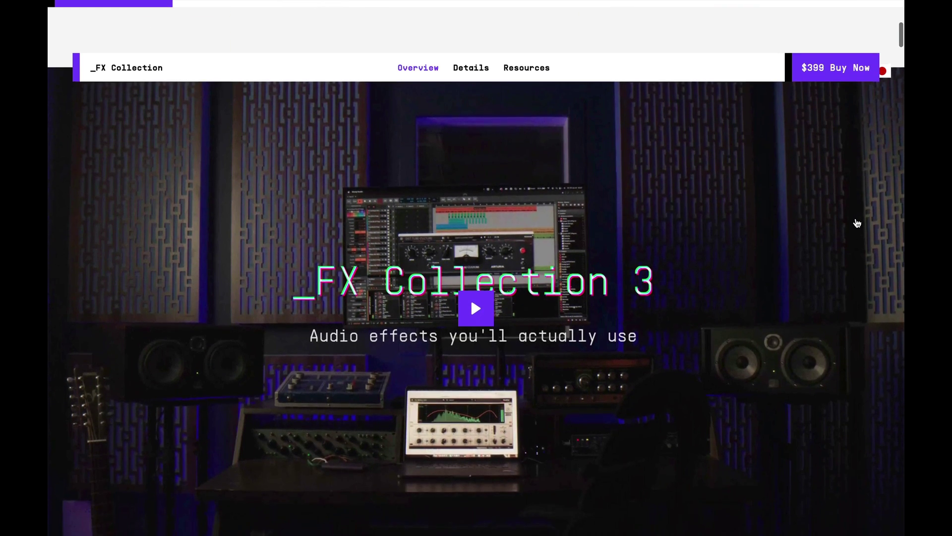
scroll(857, 223, down, 3)
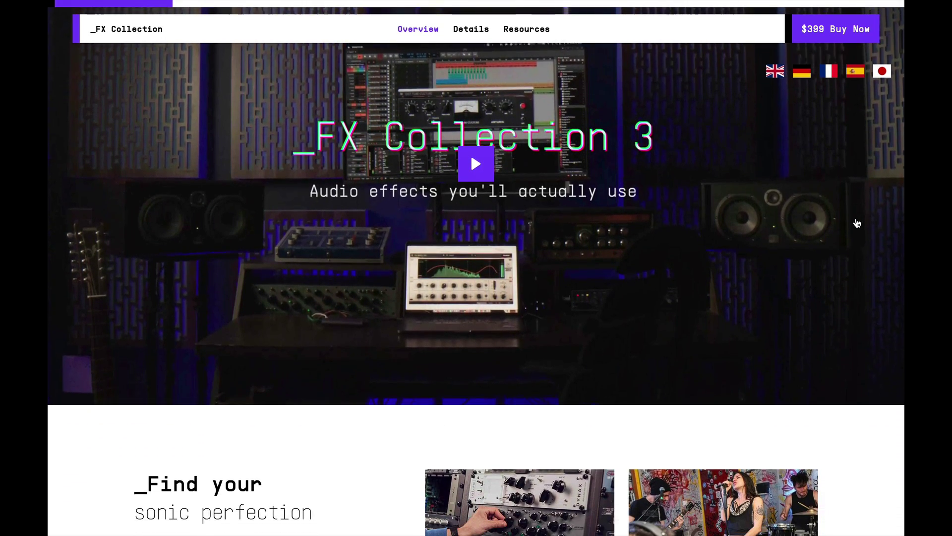
scroll(857, 223, down, 5)
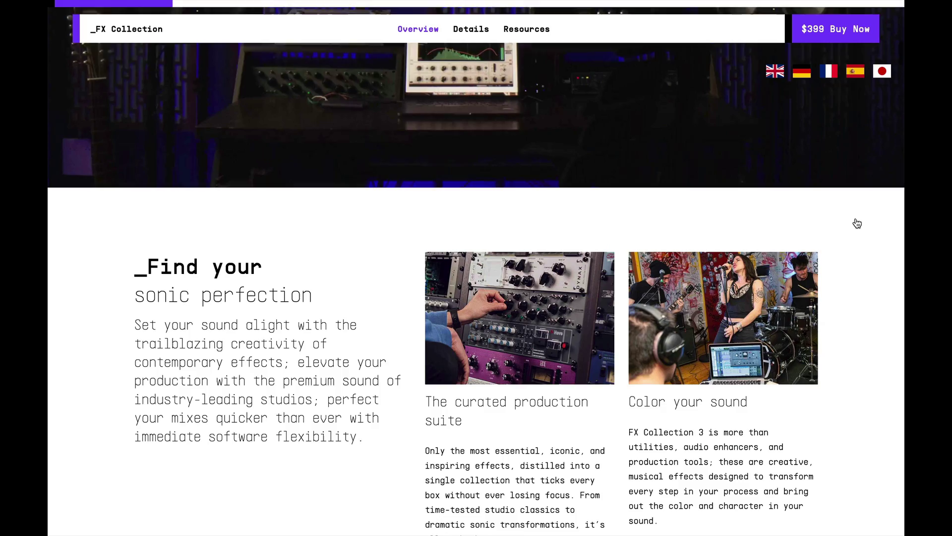
scroll(857, 223, down, 4)
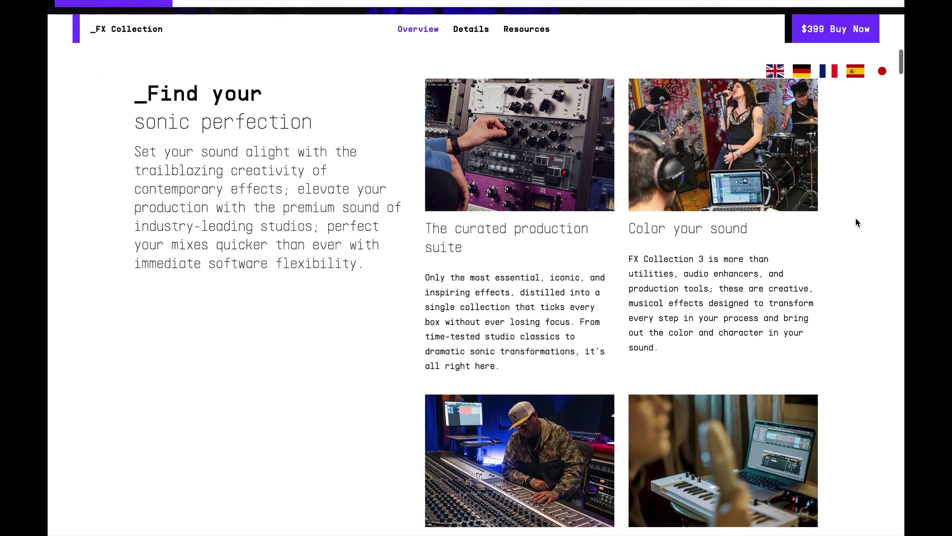
scroll(857, 222, down, 3)
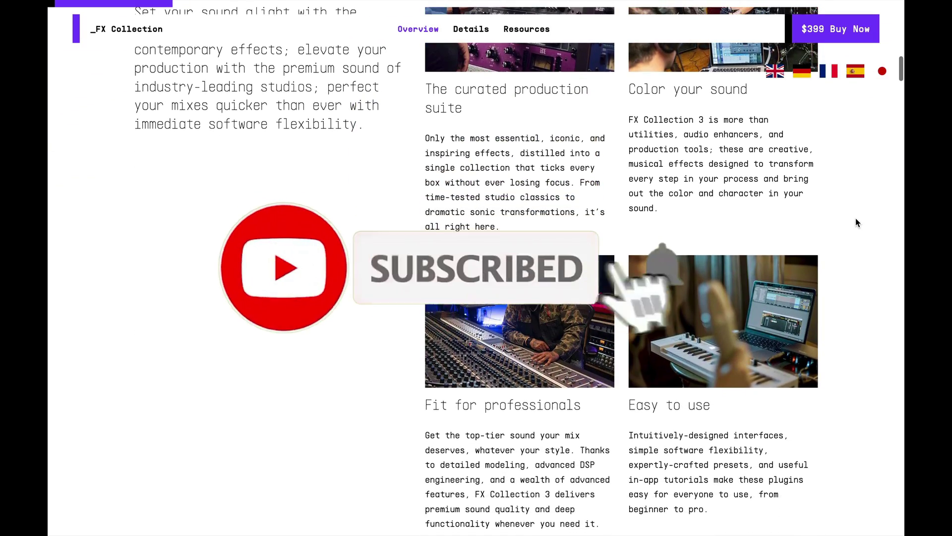
scroll(856, 223, down, 5)
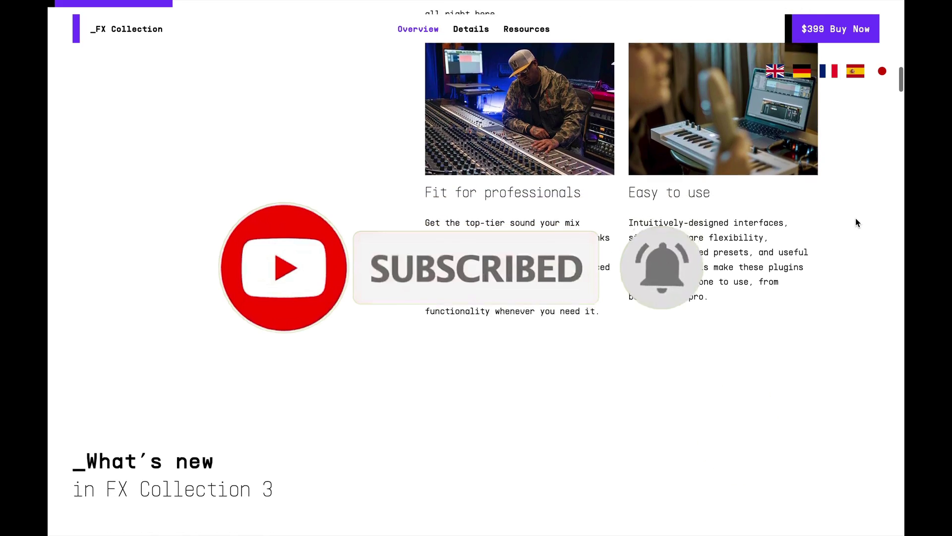
scroll(857, 222, down, 6)
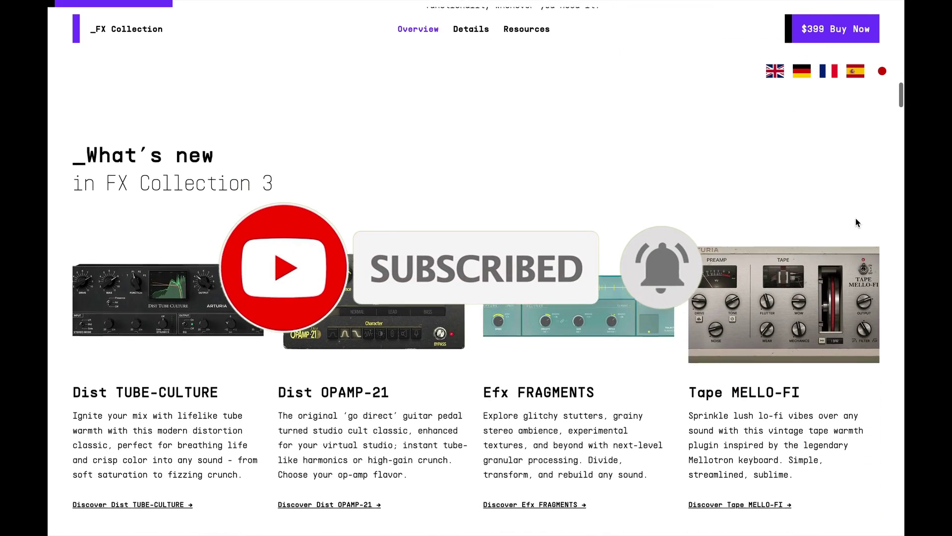
scroll(856, 222, down, 2)
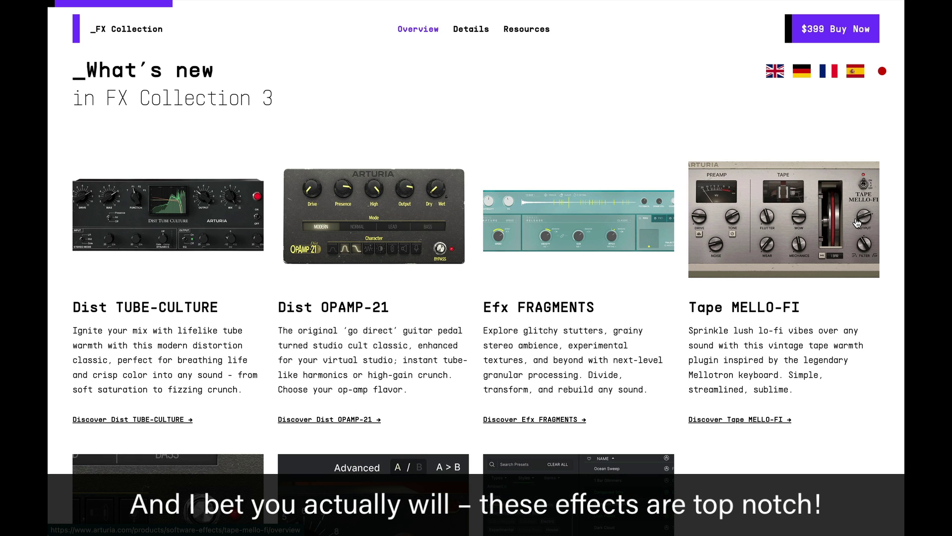
Scroll past the new plugin cards to the Oversampling, A/B comparison and Improved interfaces cards
scroll(858, 224, down, 3)
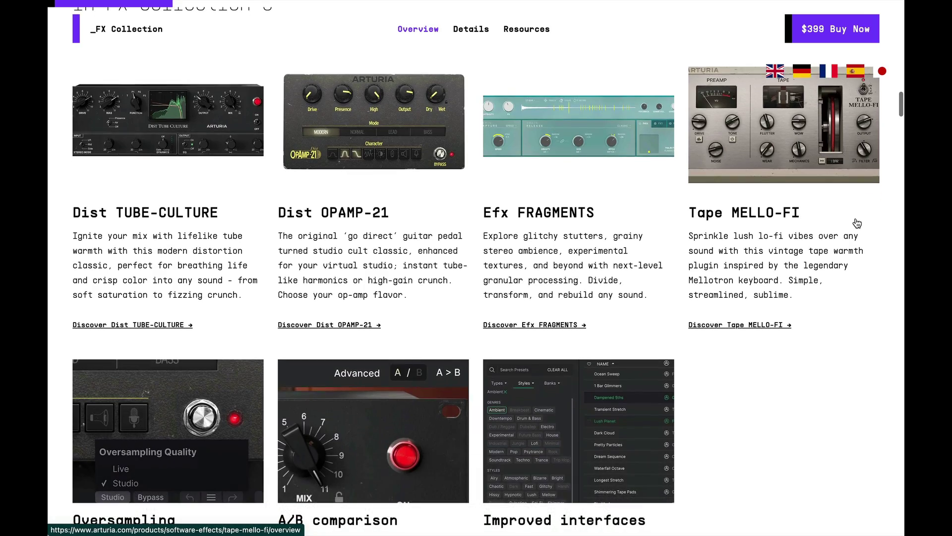
scroll(858, 223, down, 3)
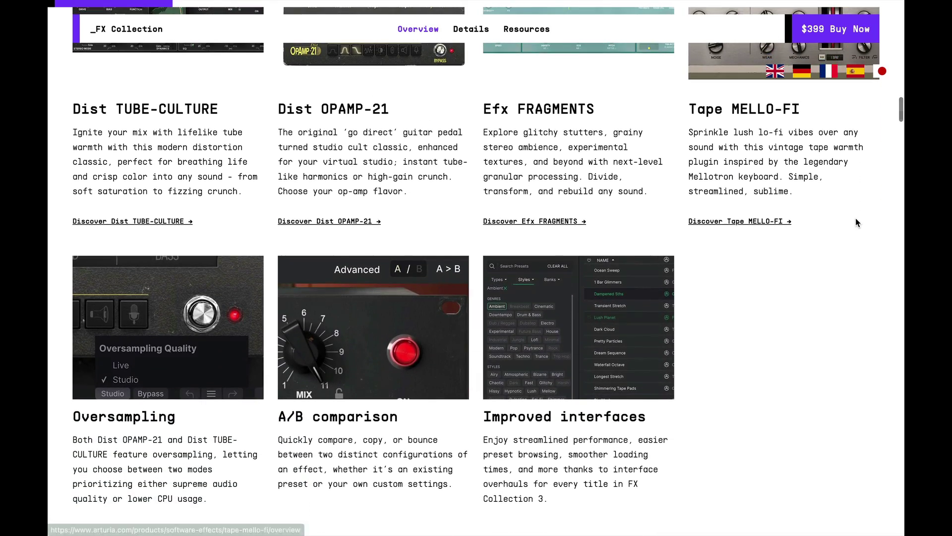
scroll(856, 221, down, 3)
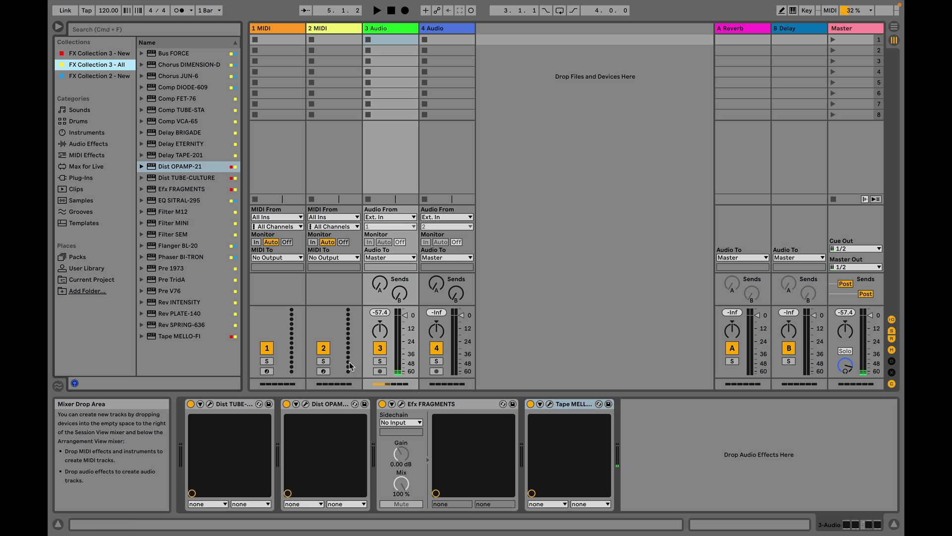
Open Dist OPAMP-21, reveal its Advanced panel, and bring up its built-in Tutorials
click(306, 404)
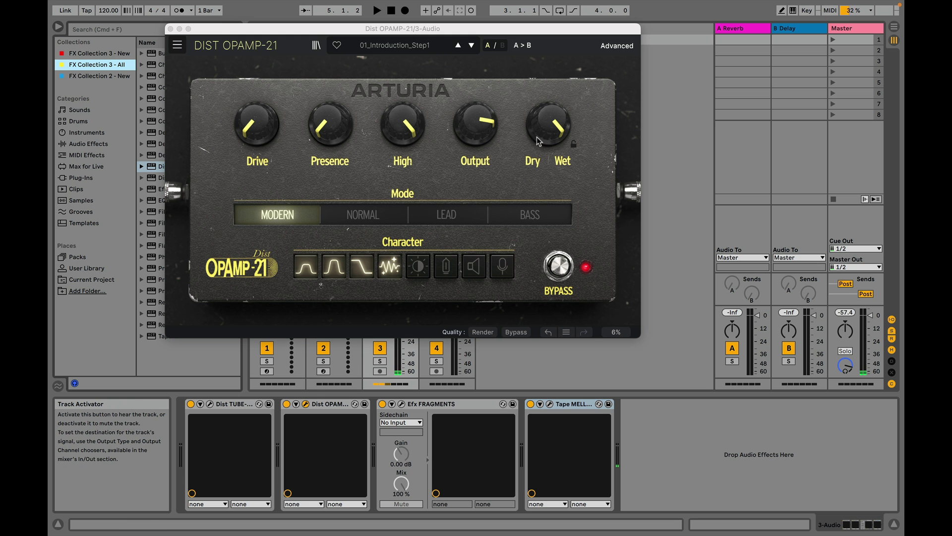
click(616, 47)
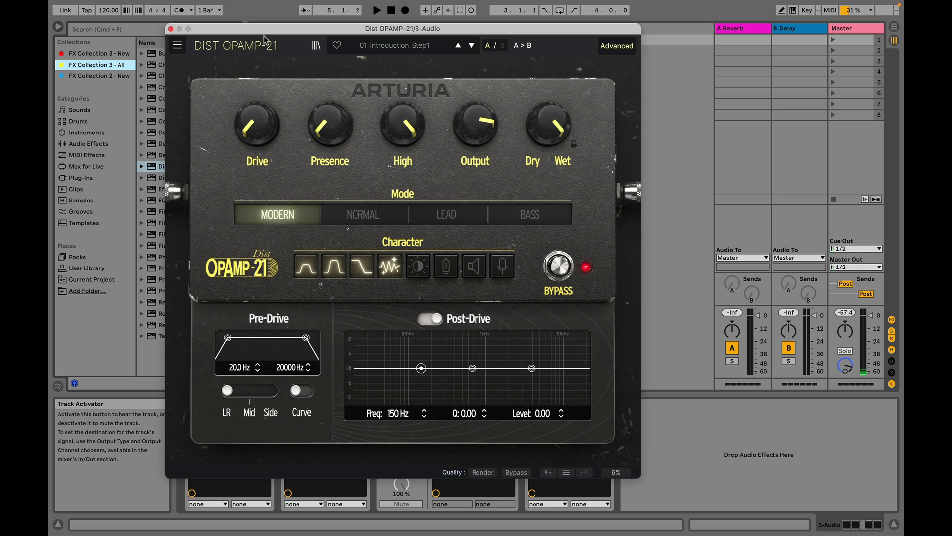
click(177, 45)
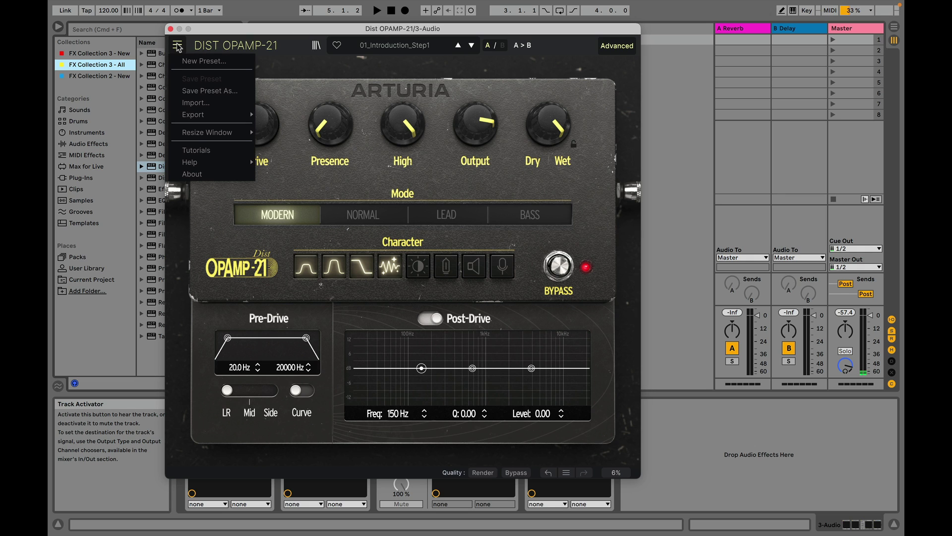
click(197, 150)
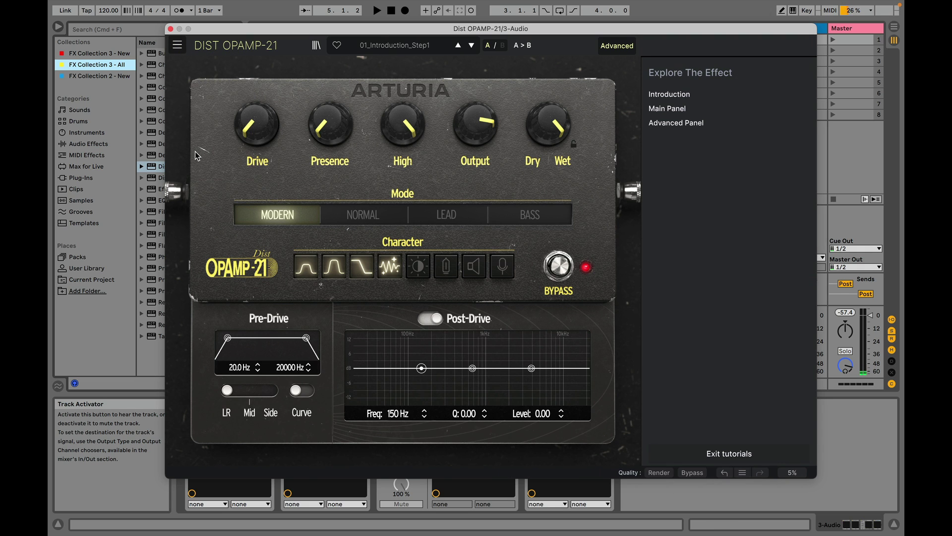
View the Introduction and Advanced Panel tutorials, then open the plug-in's preset browser
click(683, 95)
click(793, 77)
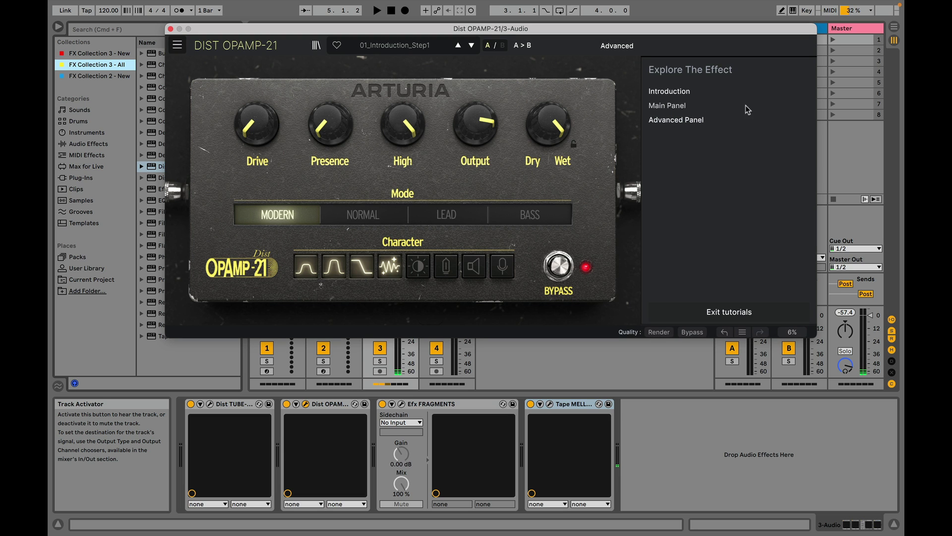
click(704, 121)
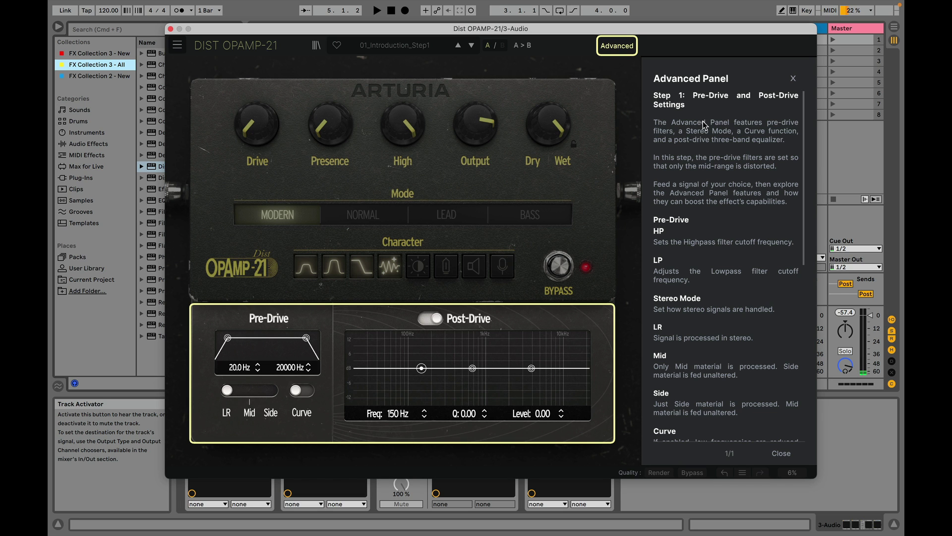
click(793, 78)
click(316, 45)
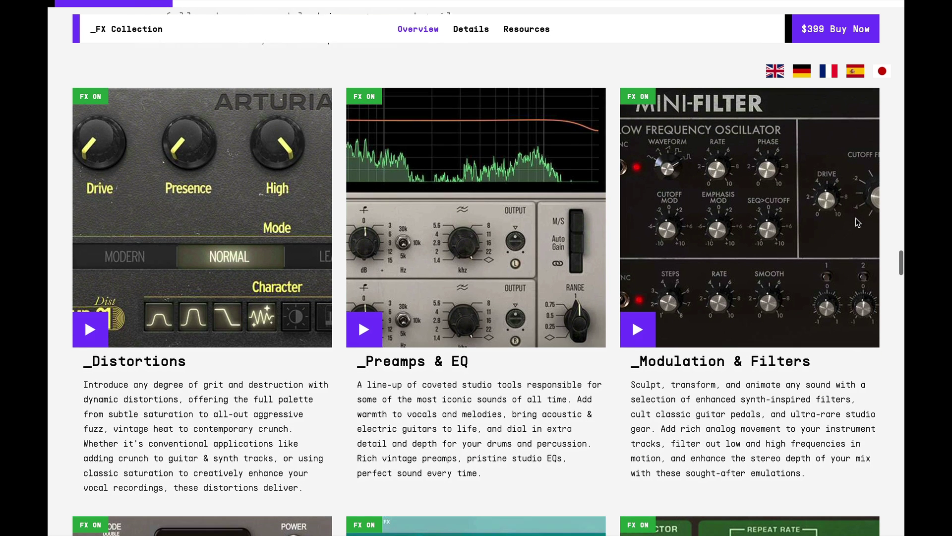
Scroll through the Distortions, Preamps & EQ and Modulation & Filters category cards
scroll(858, 222, down, 3)
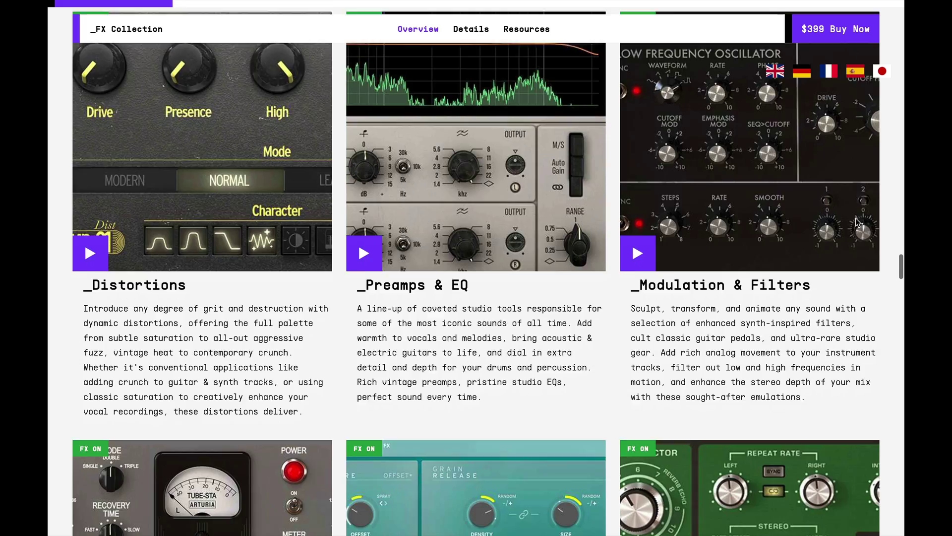
scroll(856, 218, down, 3)
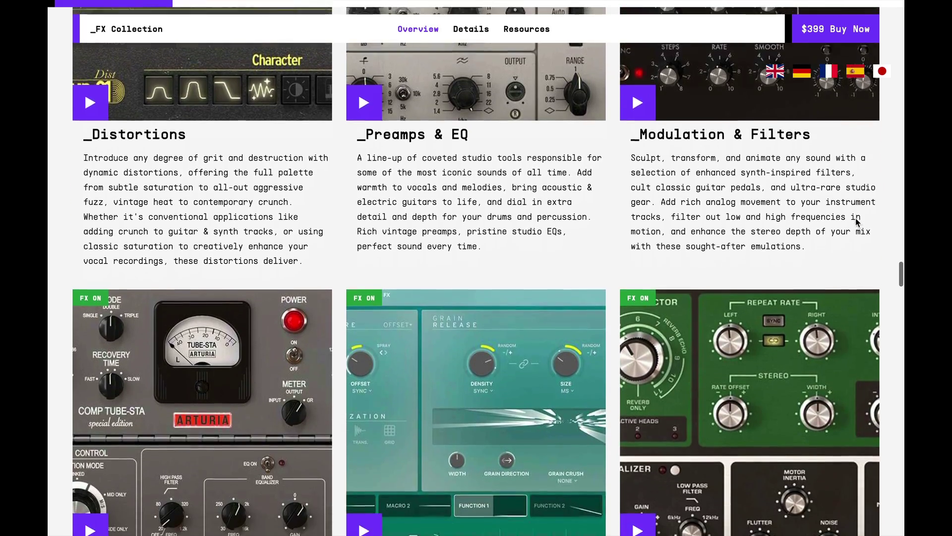
scroll(856, 218, down, 2)
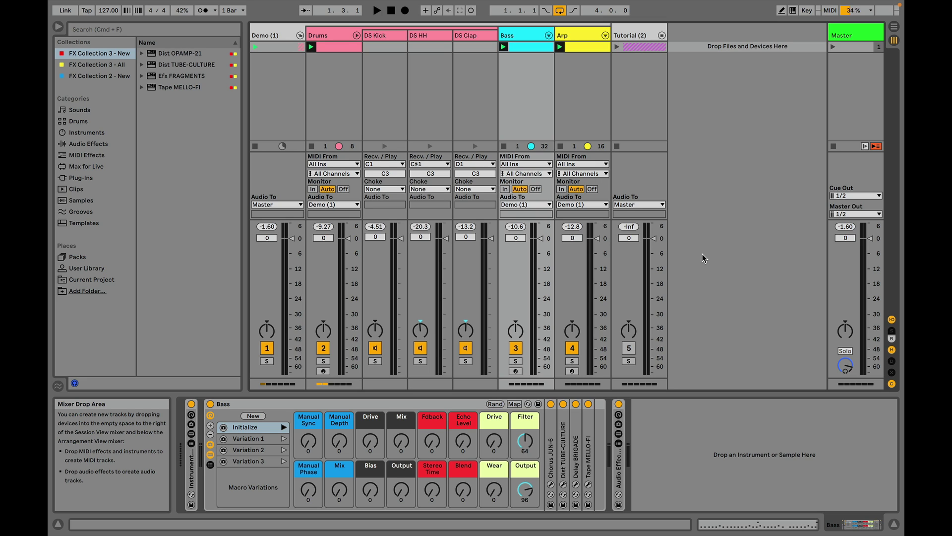
Show the Drums, Bass and Arp tracks' effect racks in turn
click(338, 35)
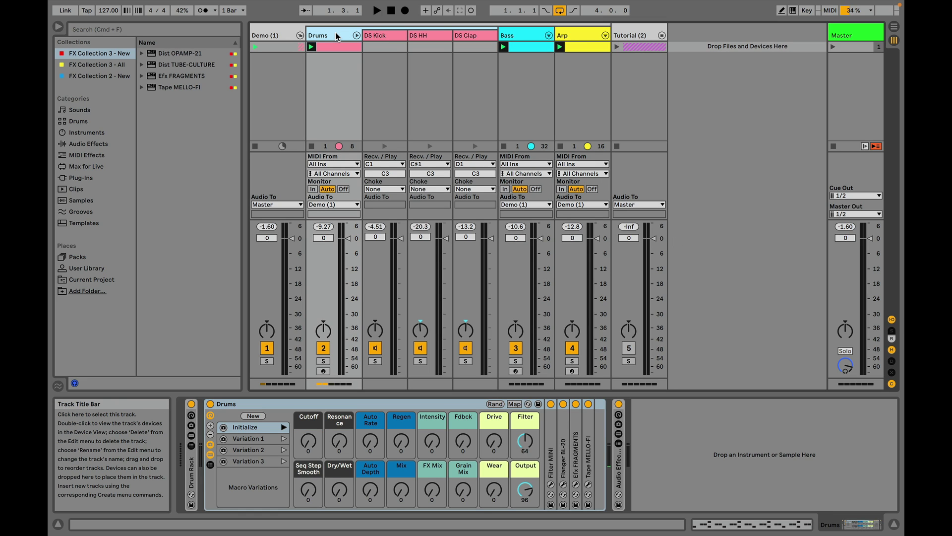
click(534, 37)
click(571, 39)
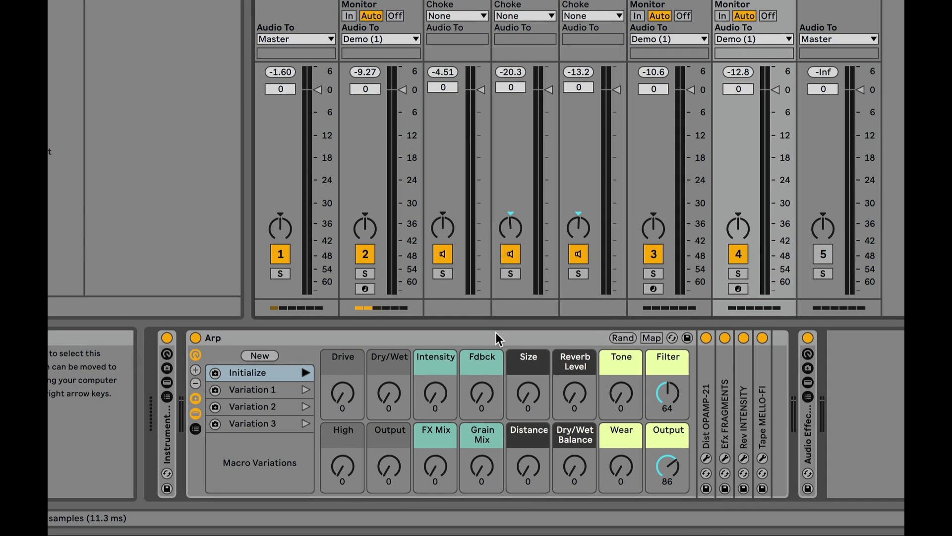
Inspect the Arp rack's OPAMP-21, FRAGMENTS, INTENSITY and MELLO-FI devices, then list FX Collection 3 - All
click(410, 400)
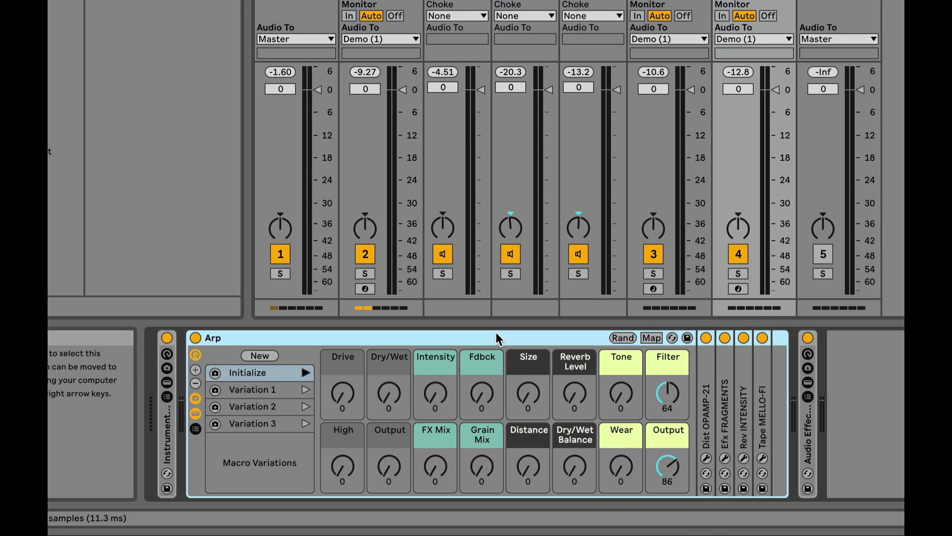
click(708, 424)
click(721, 423)
click(743, 423)
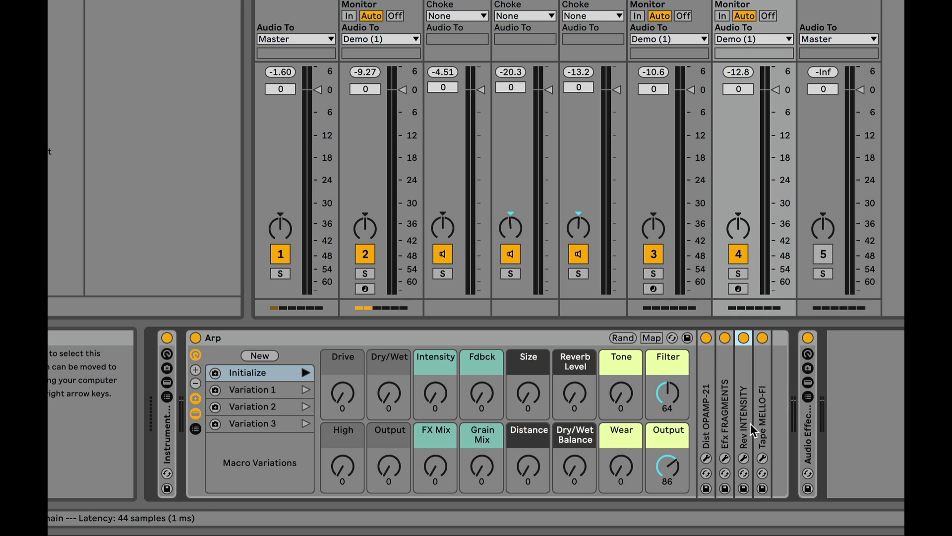
click(758, 423)
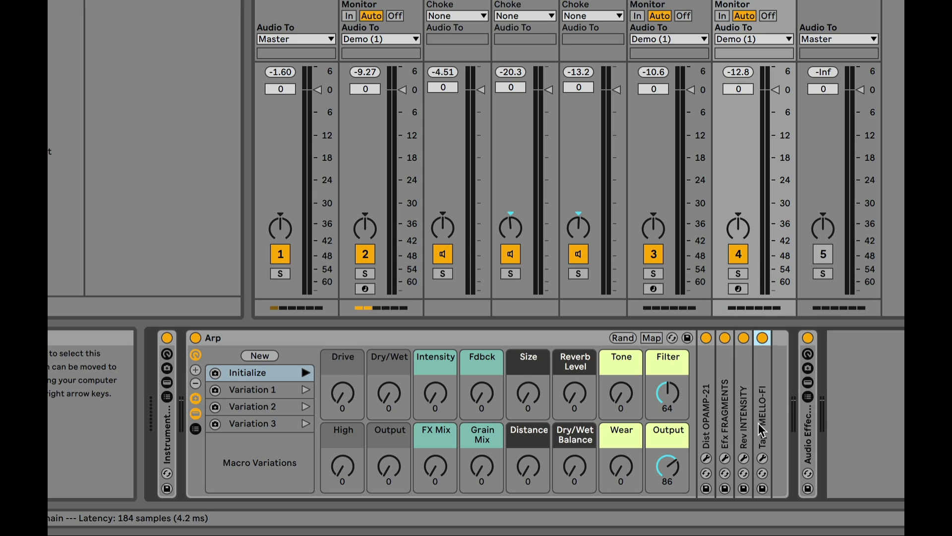
click(700, 420)
click(756, 423)
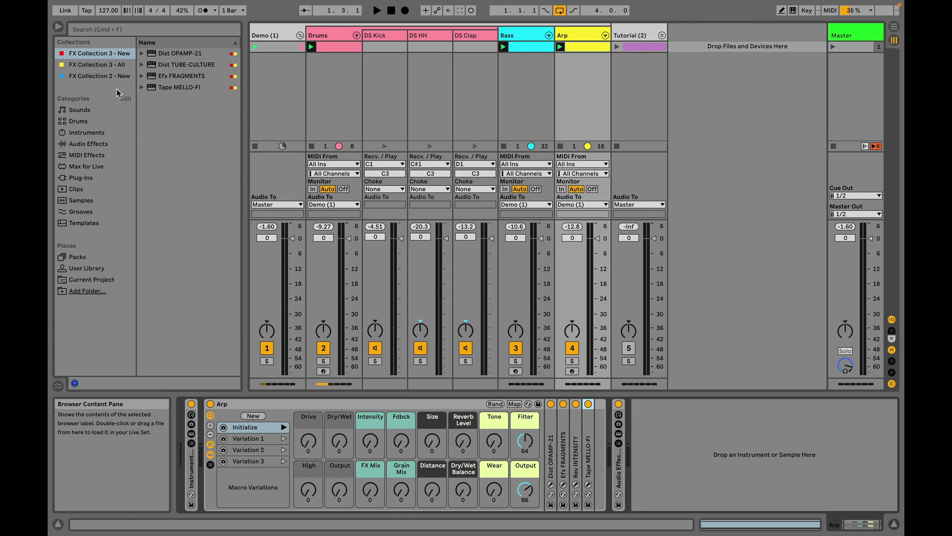
click(103, 66)
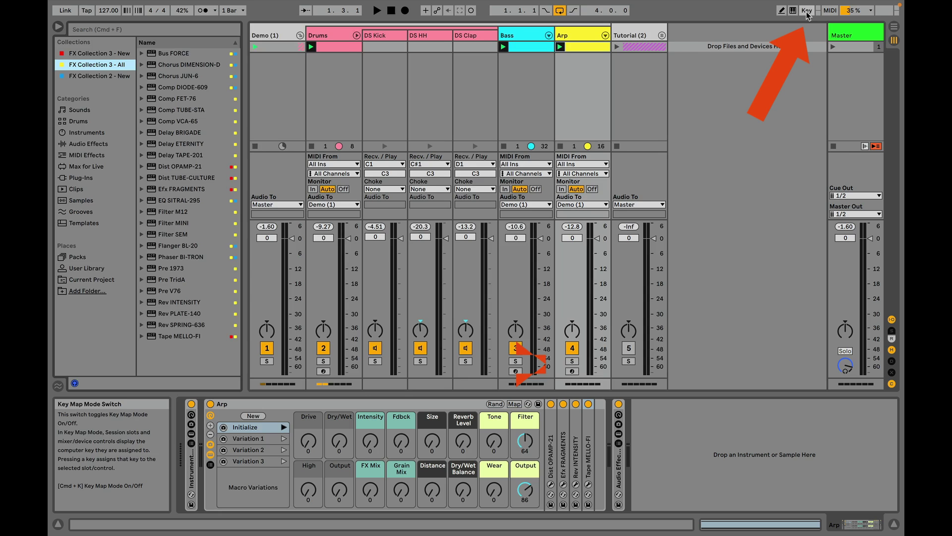
key(super+k)
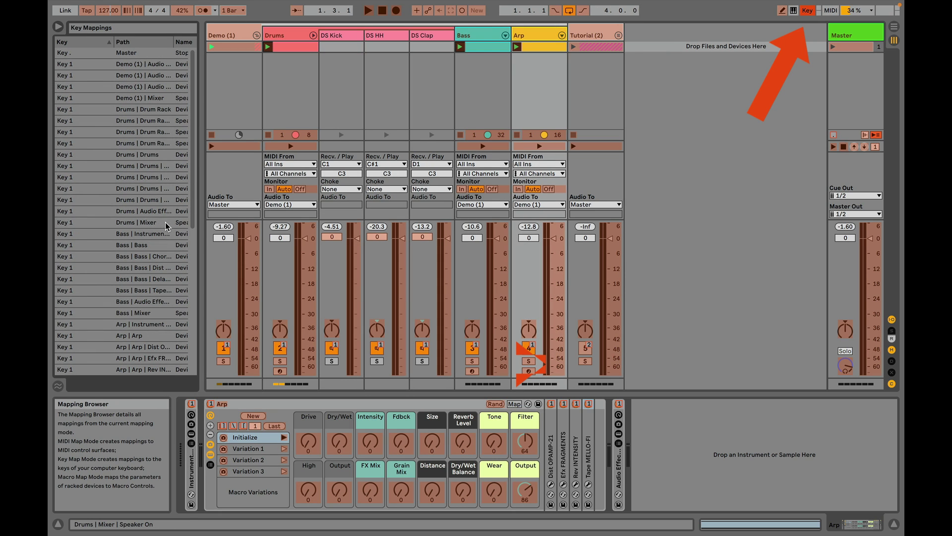
click(807, 11)
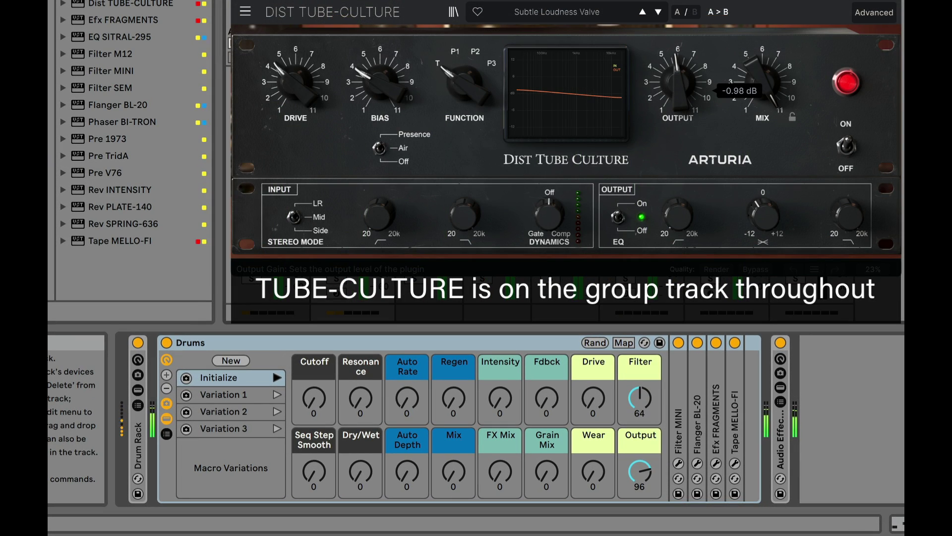
Recall macro Variations 1, 2 and 3 on the Drums and Bass racks
click(223, 395)
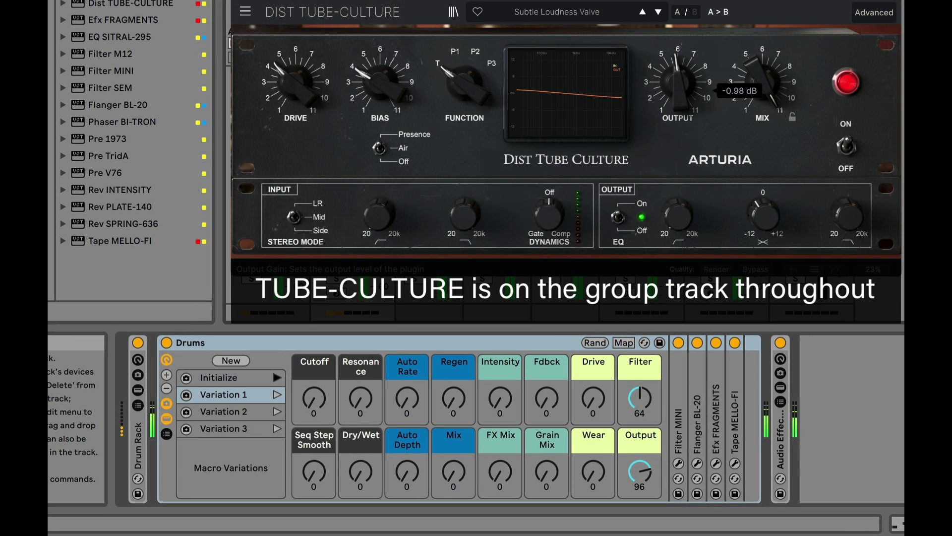
click(276, 394)
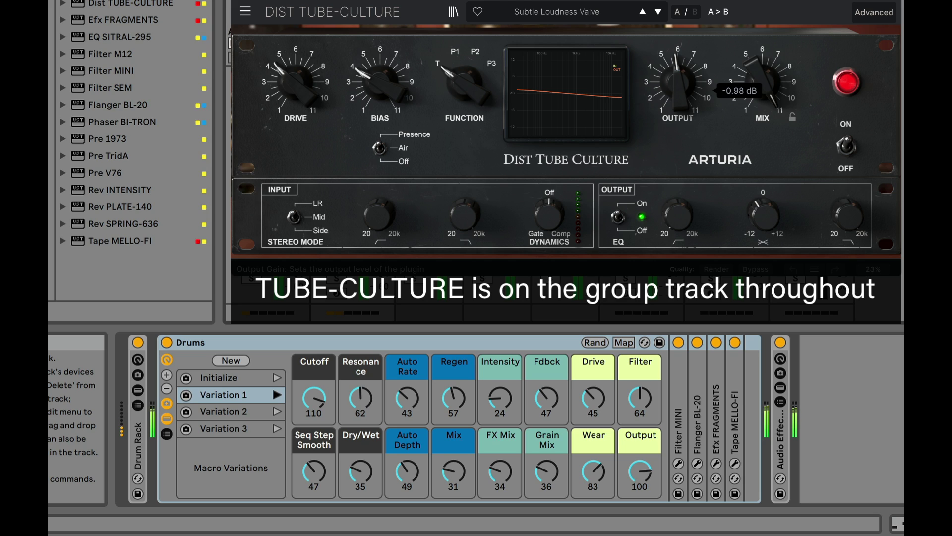
click(277, 411)
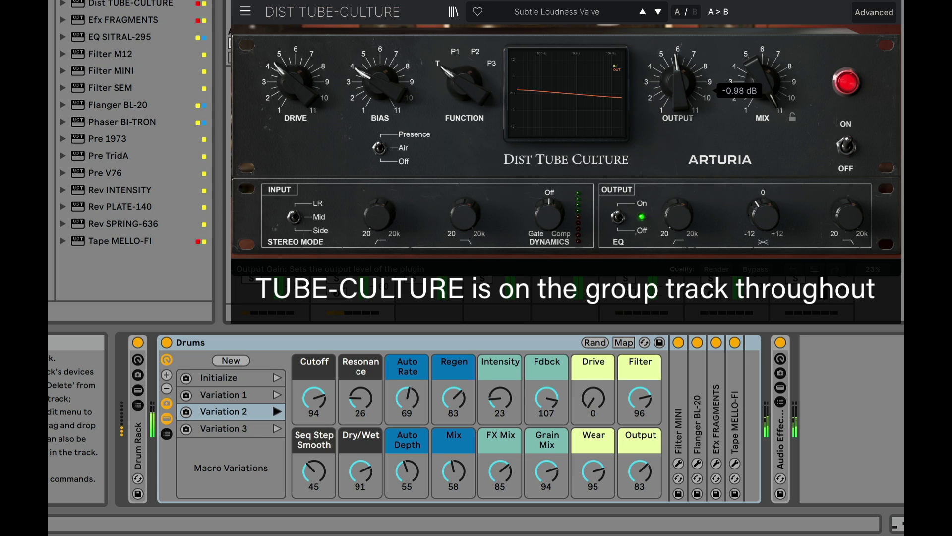
click(277, 429)
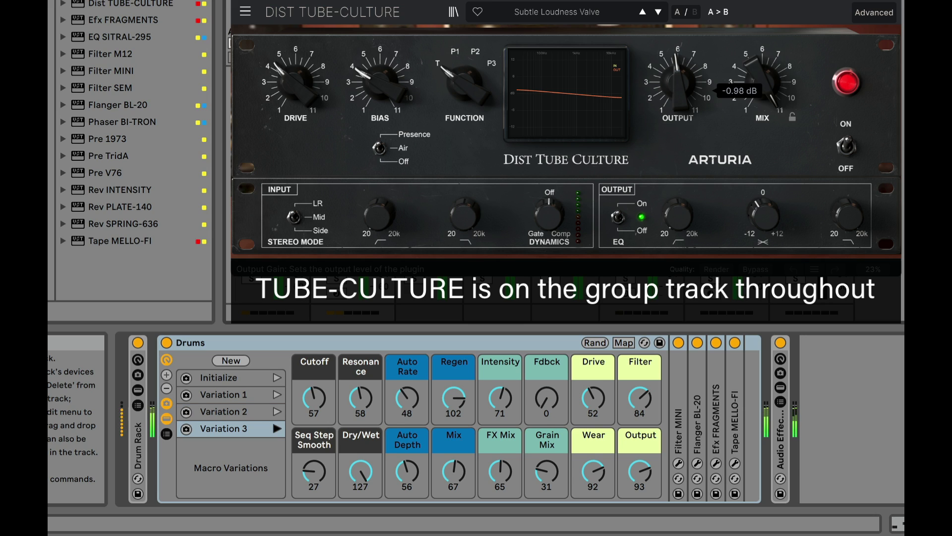
key(Down)
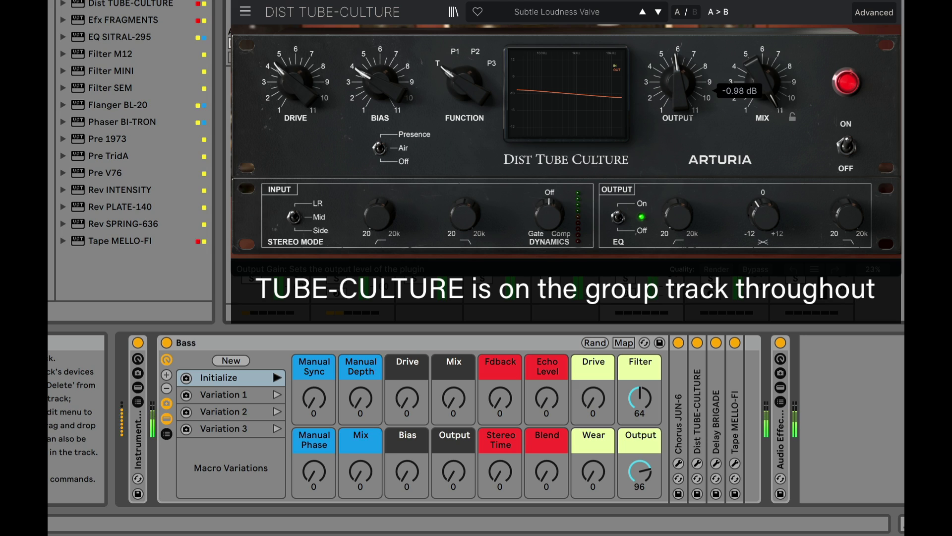
key(Down)
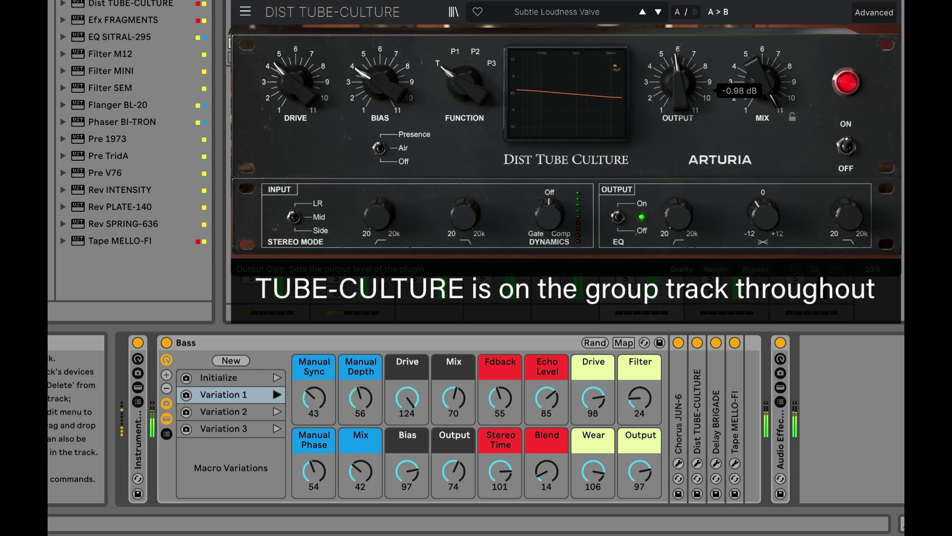
key(Down)
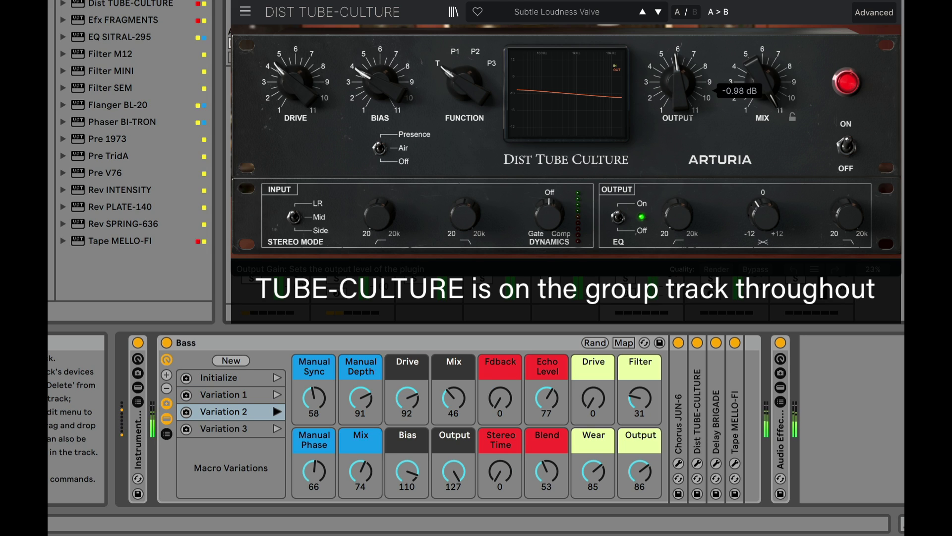
key(Down)
Recall Variations 1–3 on the Arp rack, then fold Demo (1) and unfold Tutorial (2)
key(Up)
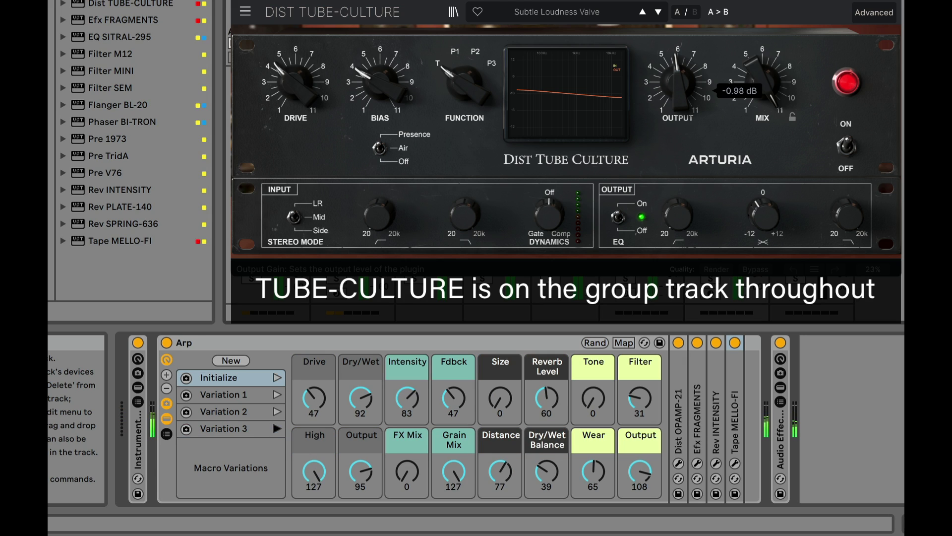
key(Down)
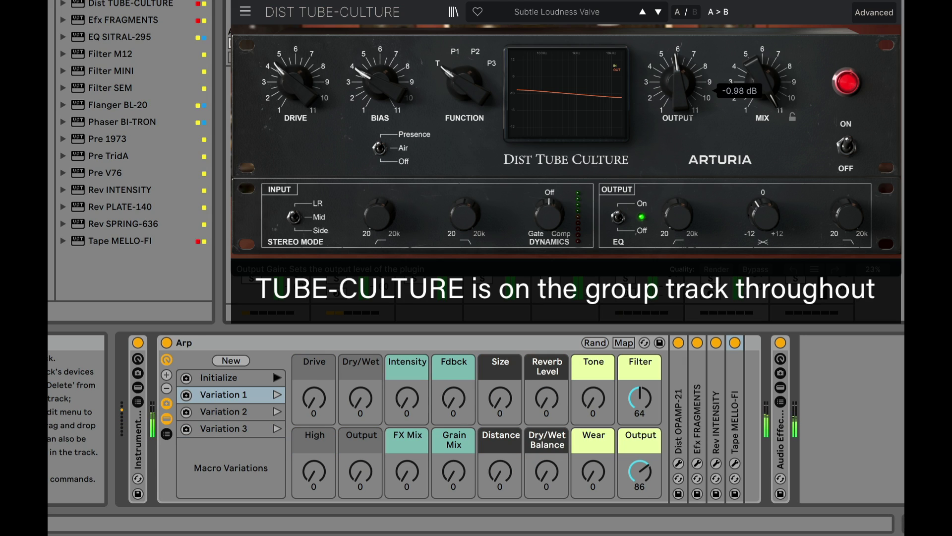
key(Down)
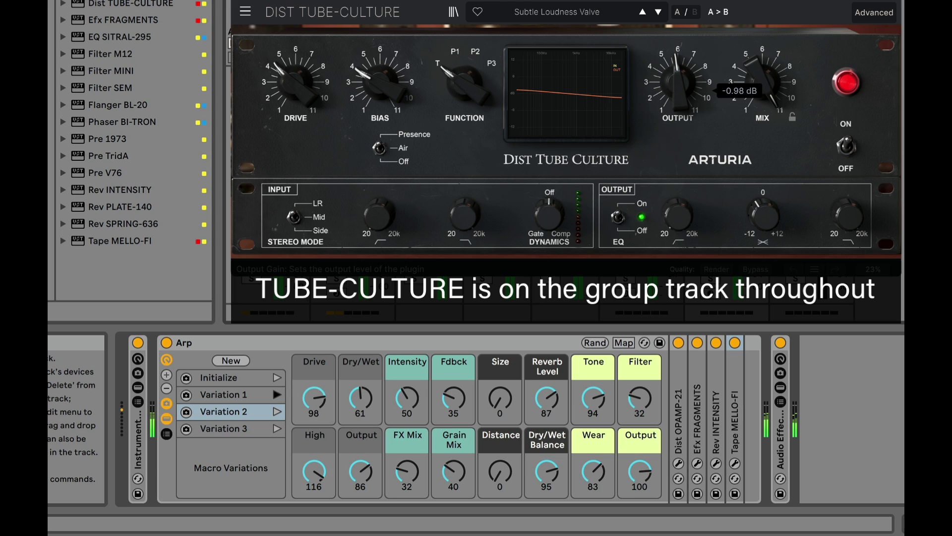
key(Down)
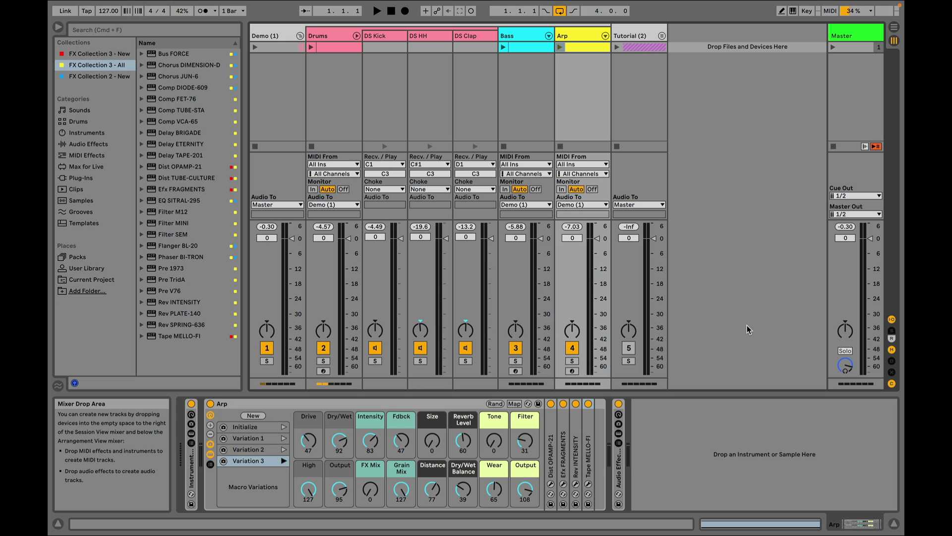
click(300, 36)
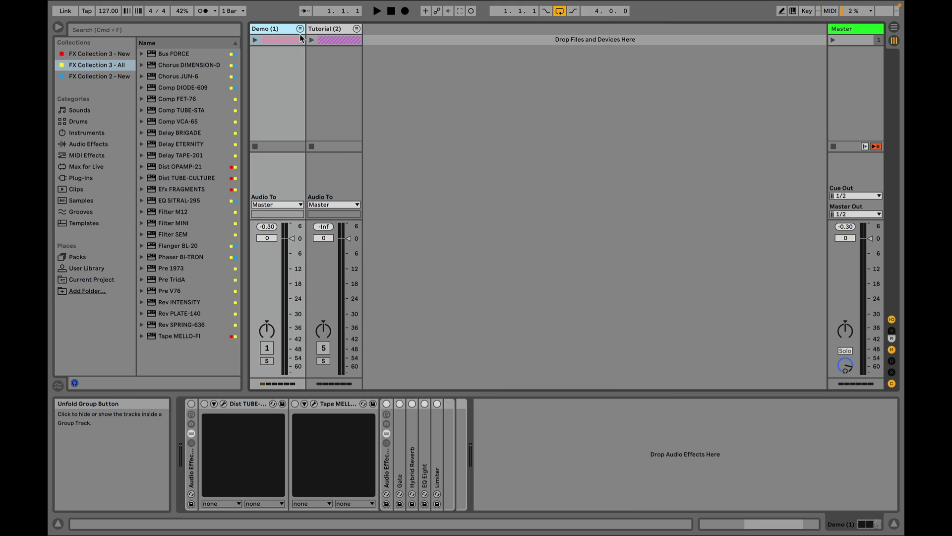
click(356, 28)
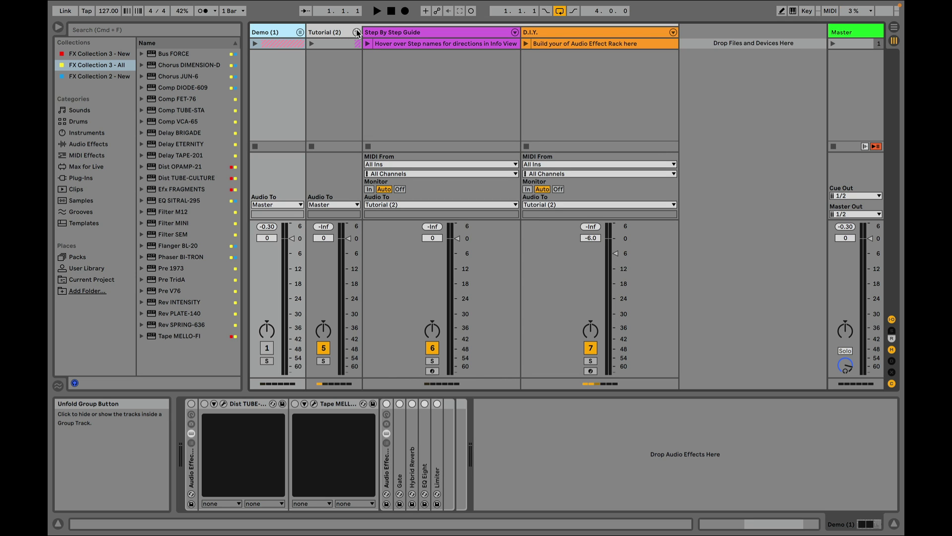
Select the Step By Step Guide track and sweep its rack's Chain Selector through the Step chains
click(393, 32)
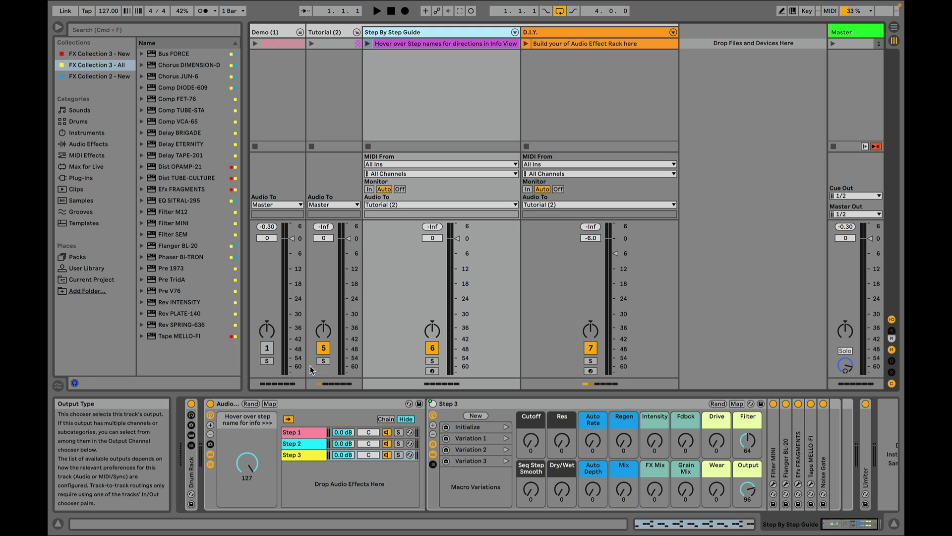
drag(246, 463, 246, 473)
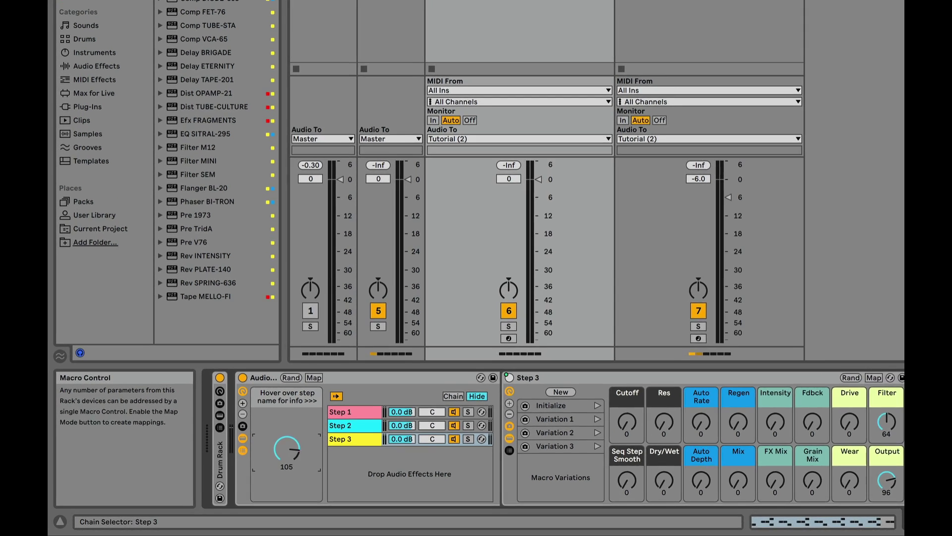
drag(286, 449, 286, 501)
mouse_move(346, 427)
mouse_down()
mouse_move(346, 364)
mouse_move(346, 428)
mouse_up()
View the Step 1, Step 2 and Step 3 chains, ending back on Step 1
click(423, 378)
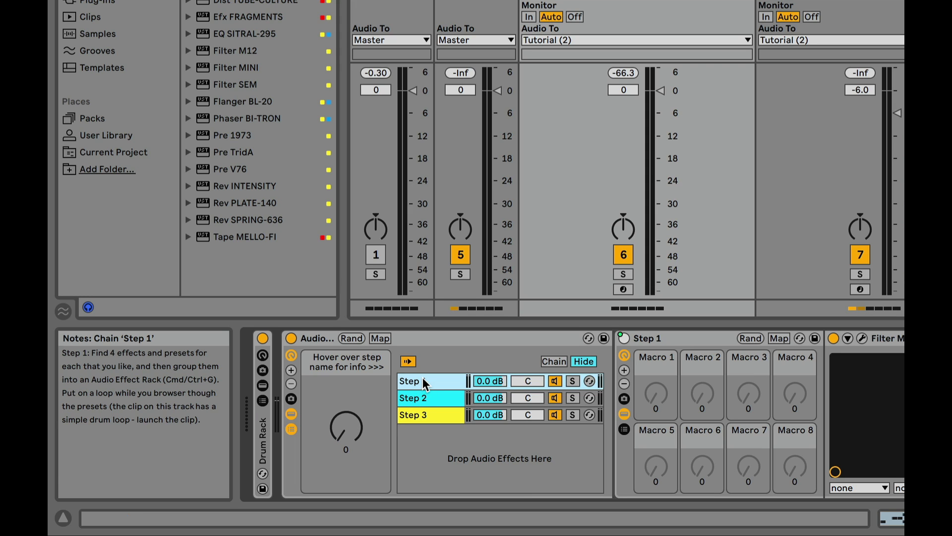
click(425, 396)
click(426, 412)
click(427, 380)
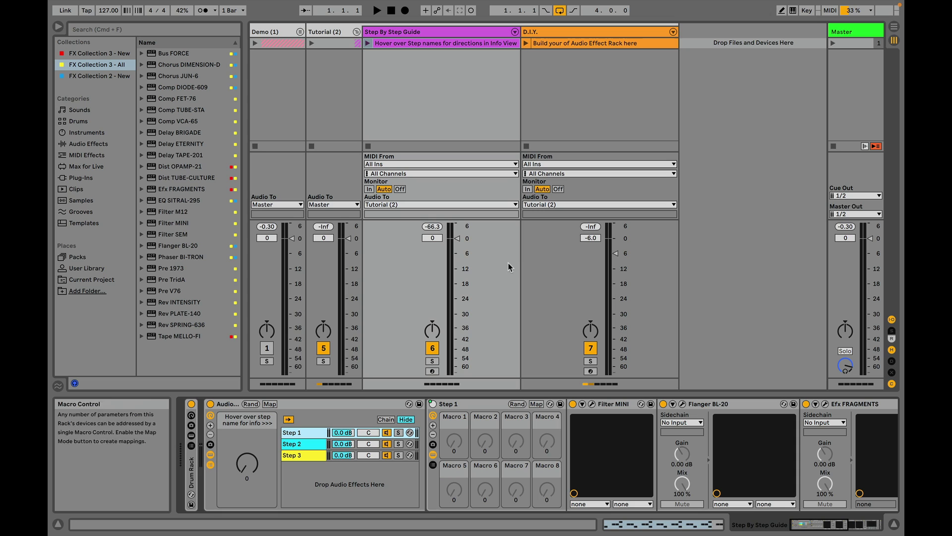
Play and stop the D.I.Y. track's clip, then hide its Audio Effect Rack's macro controls
click(584, 33)
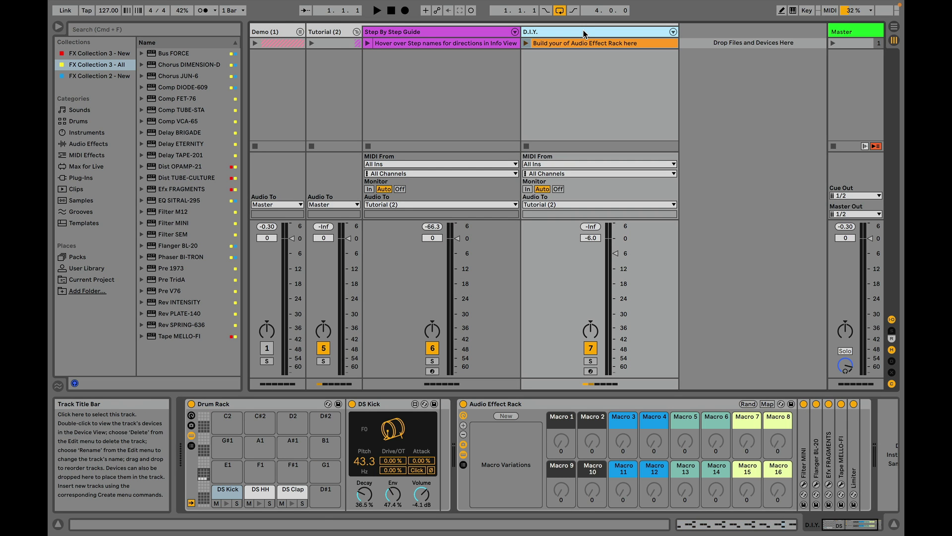
click(729, 237)
key(space)
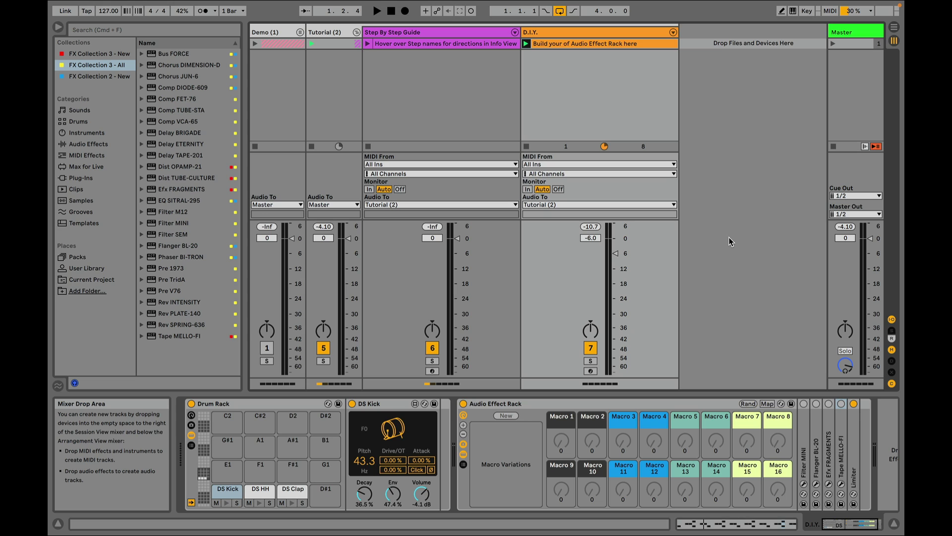
key(space)
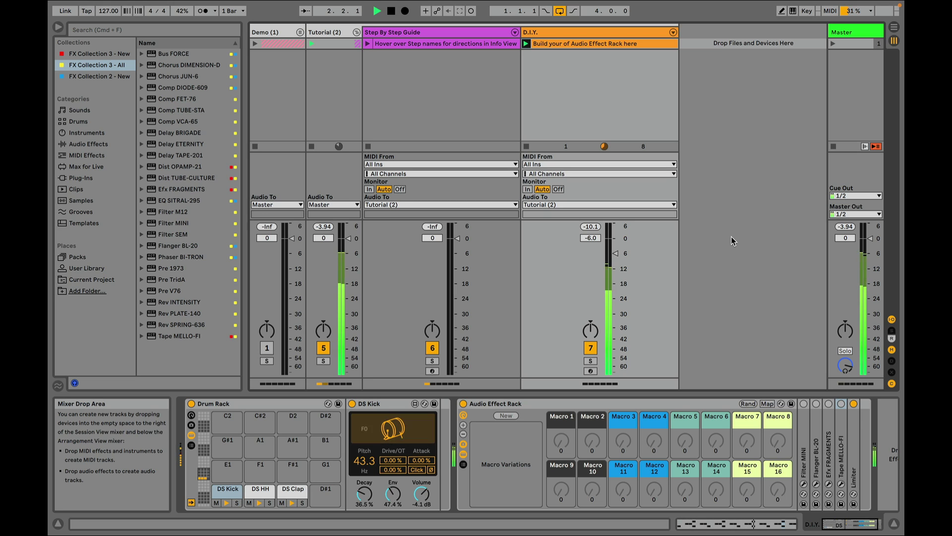
key(space)
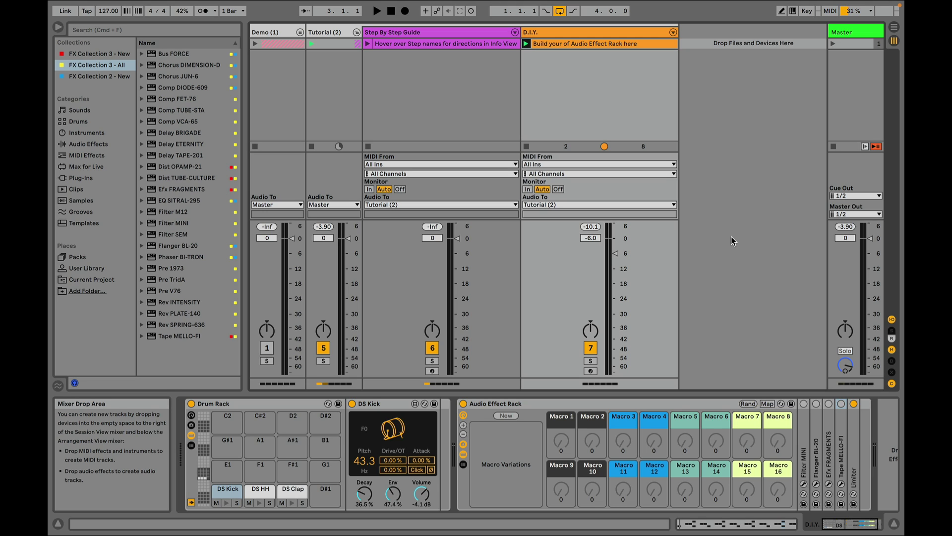
click(502, 404)
click(502, 405)
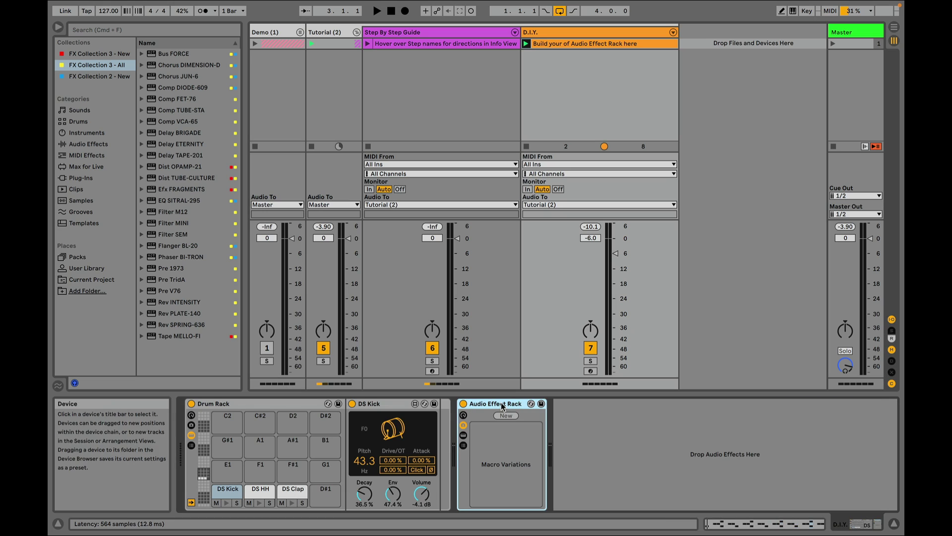
Load Dist OPAMP-21, Dist TUBE-CULTURE, Efx FRAGMENTS and Tape MELLO-FI from FX Collection 3 - New, then select them
click(110, 55)
click(180, 54)
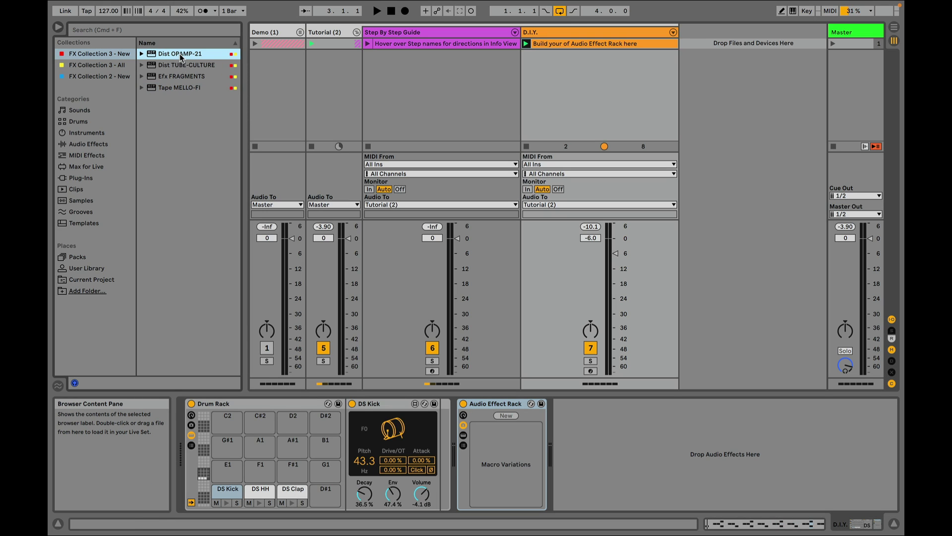
double_click(180, 55)
double_click(183, 66)
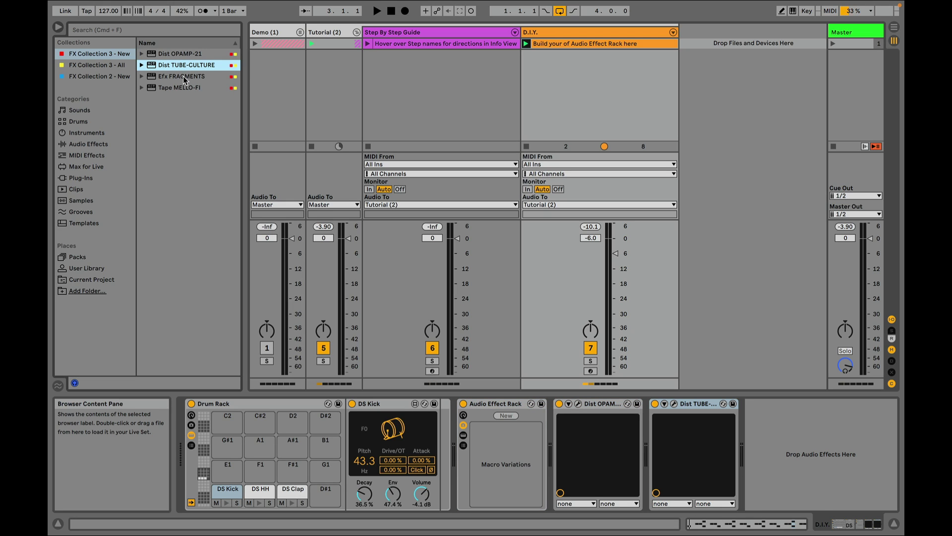
double_click(183, 77)
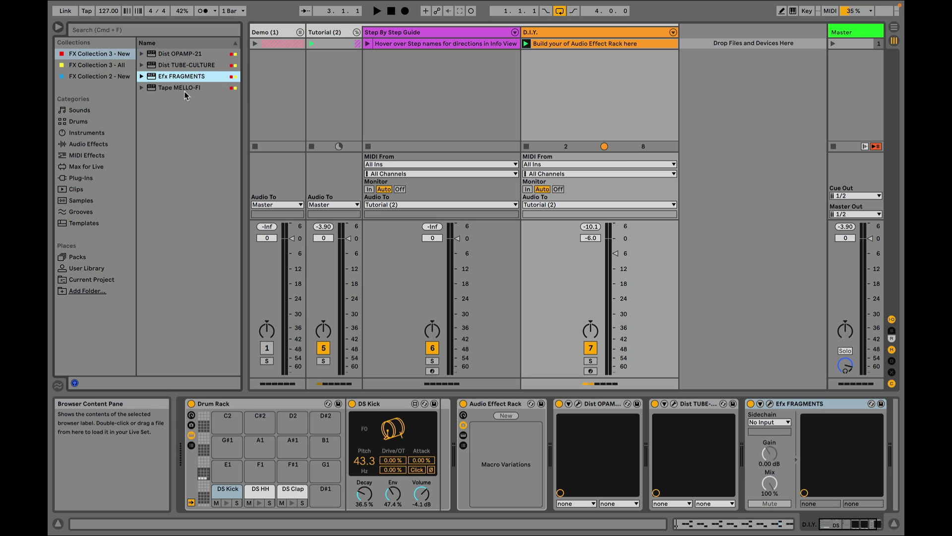
double_click(184, 89)
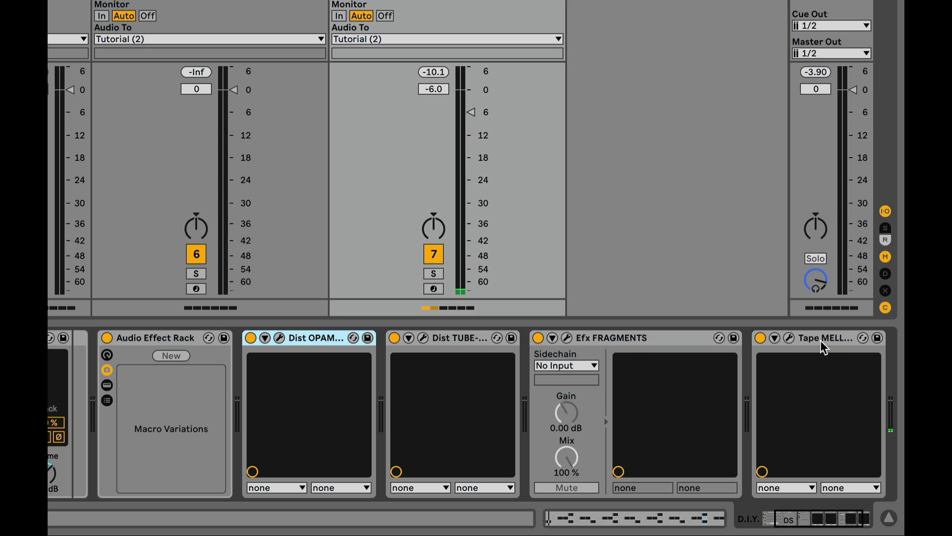
key(shift+Right)
key(shift+Right)
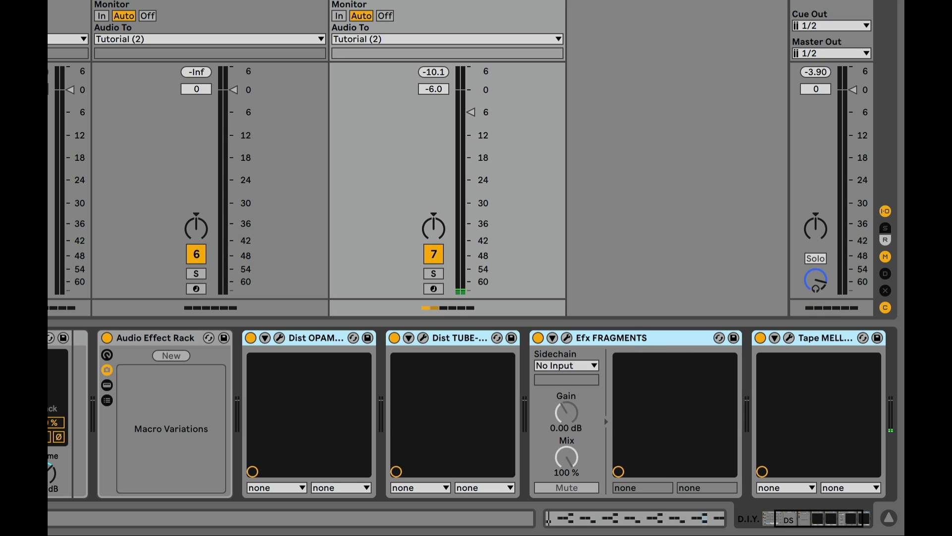
Group the four selected effects into a new Audio Effect Rack and show its macros
right_click(640, 335)
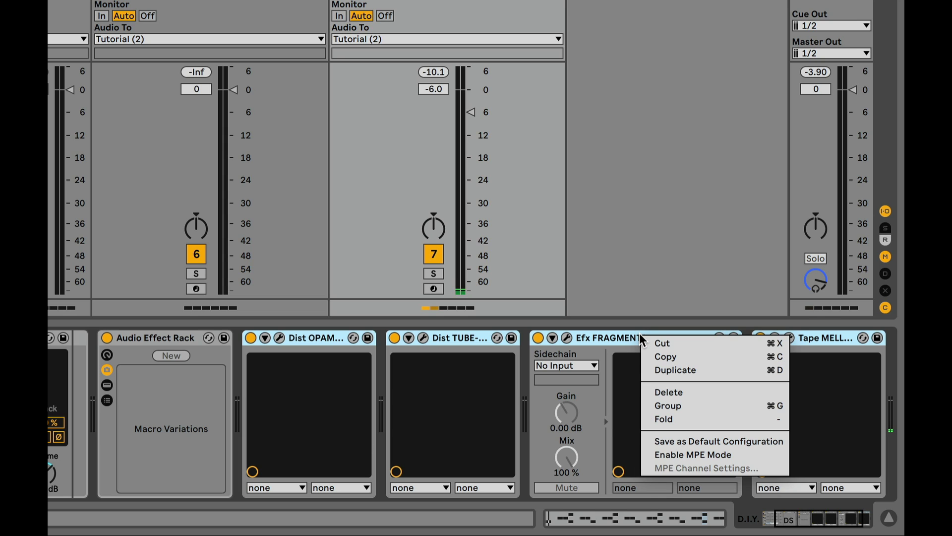
click(690, 404)
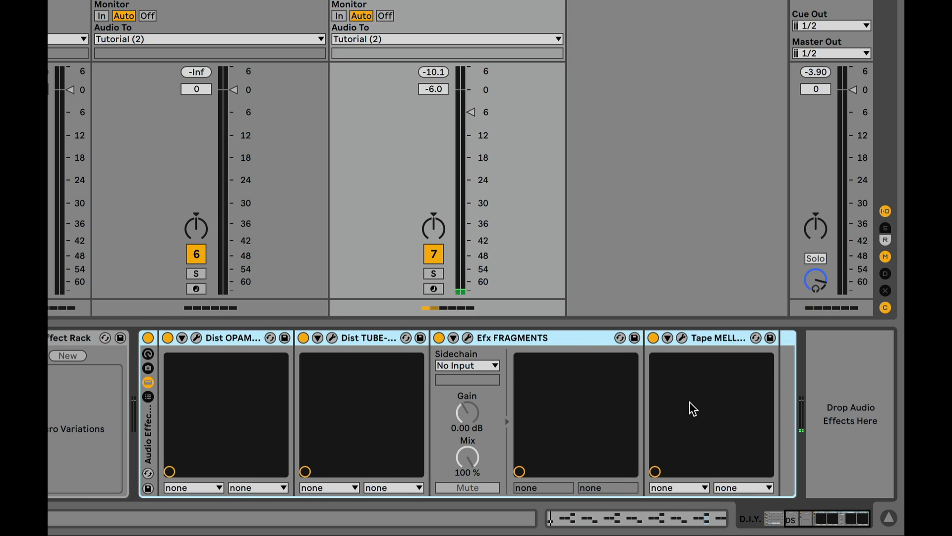
click(149, 354)
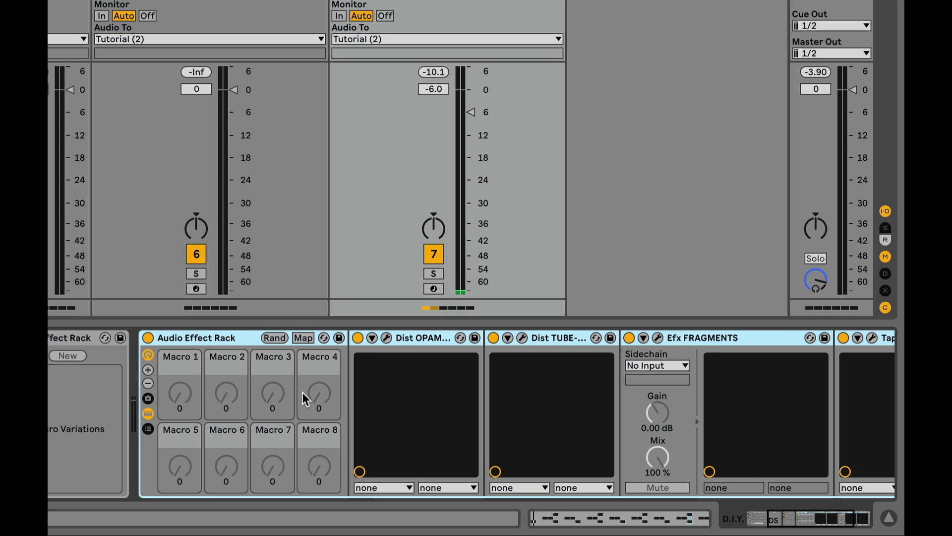
Set the rack to 16 macros and open its Macro Variations panel
click(148, 382)
click(147, 382)
click(148, 382)
click(148, 382)
click(147, 369)
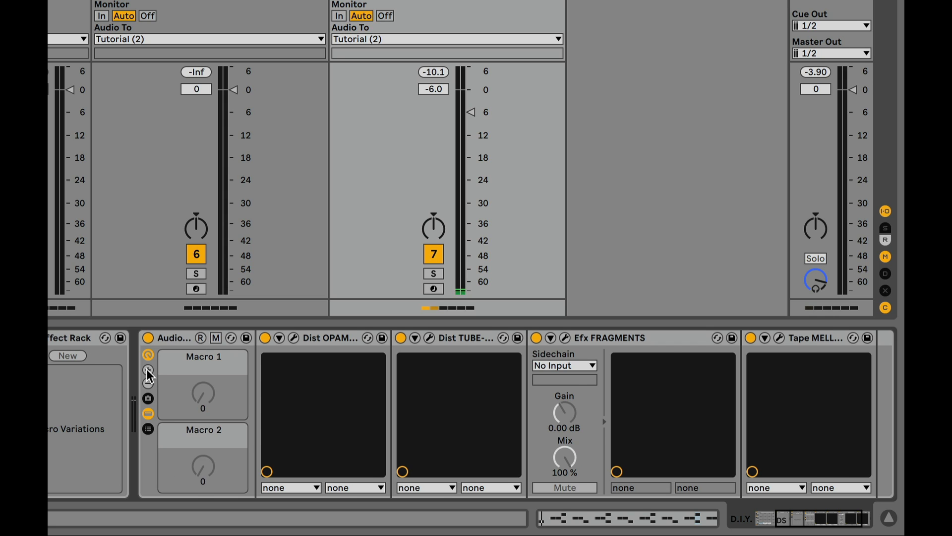
click(147, 370)
click(148, 369)
click(147, 369)
click(148, 370)
click(147, 369)
click(147, 370)
click(147, 370)
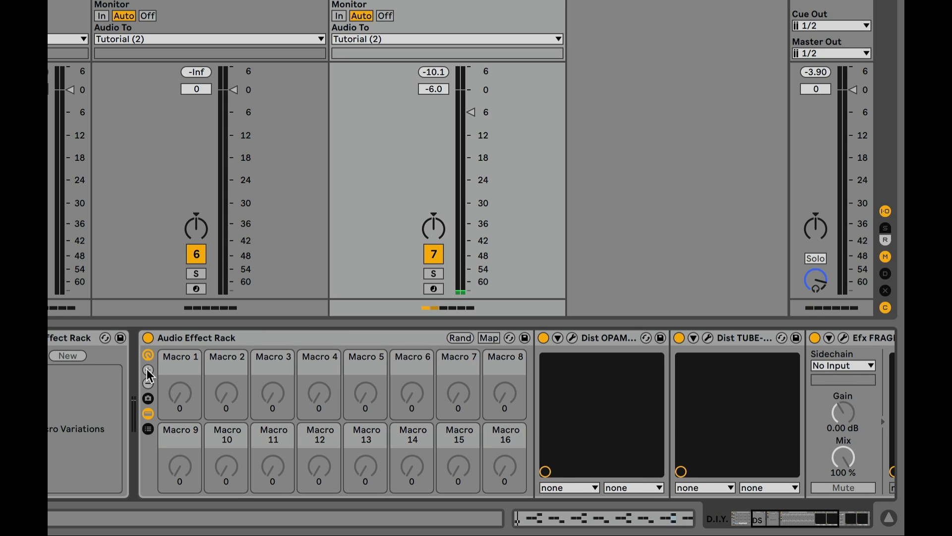
right_click(174, 369)
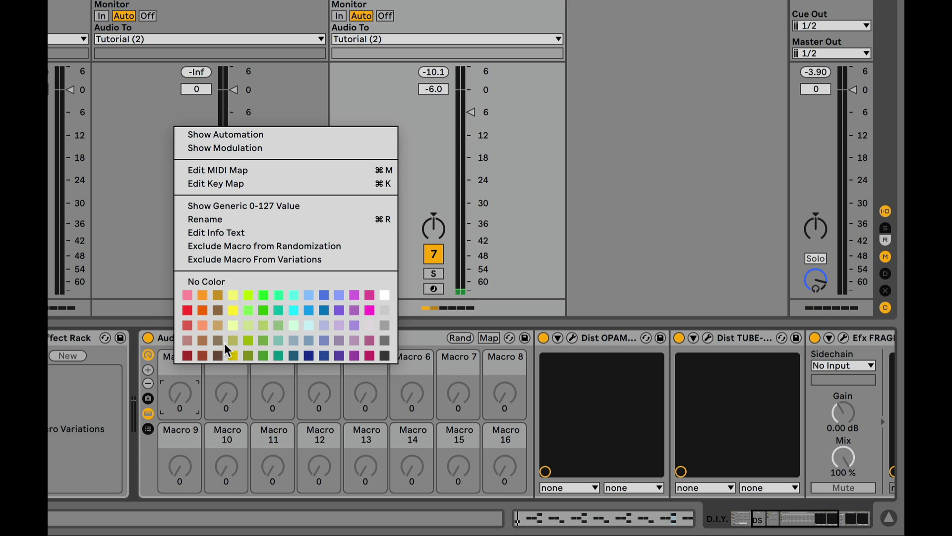
click(186, 389)
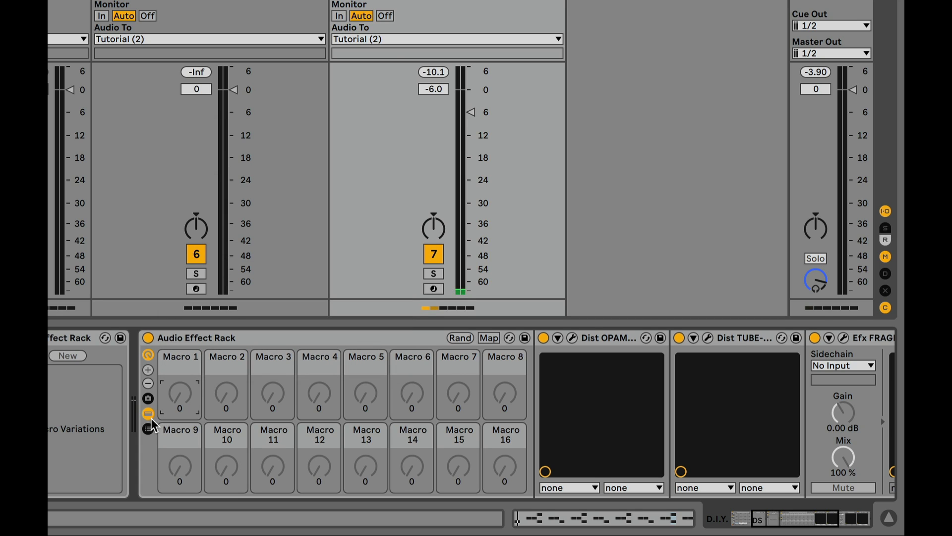
click(148, 398)
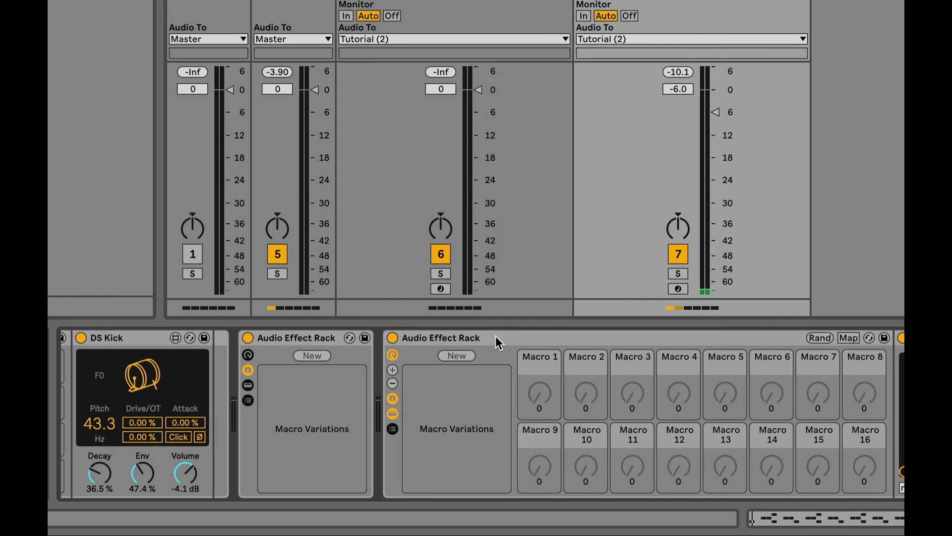
Delete the second Audio Effect Rack, select the first rack's Filter MINI chain, and list FX Collection 3 - All
click(495, 336)
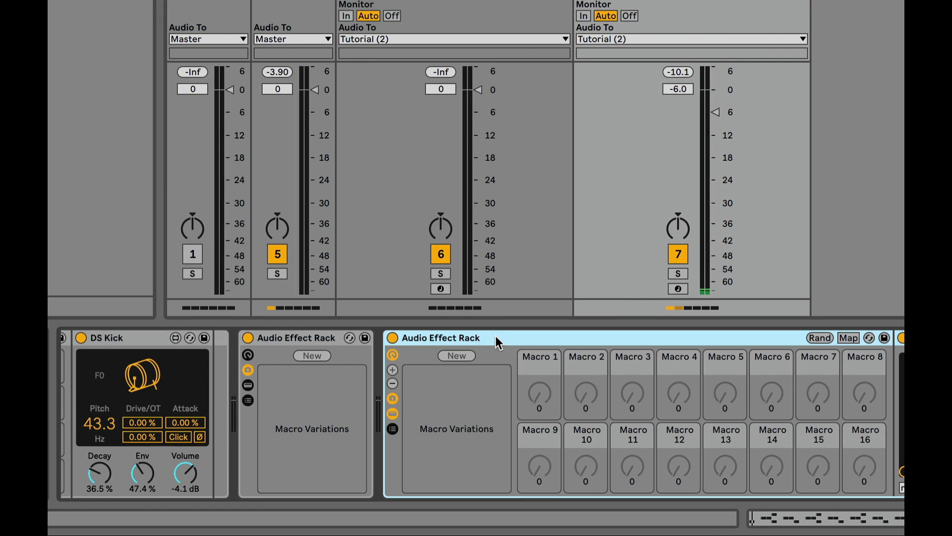
key(Delete)
click(314, 337)
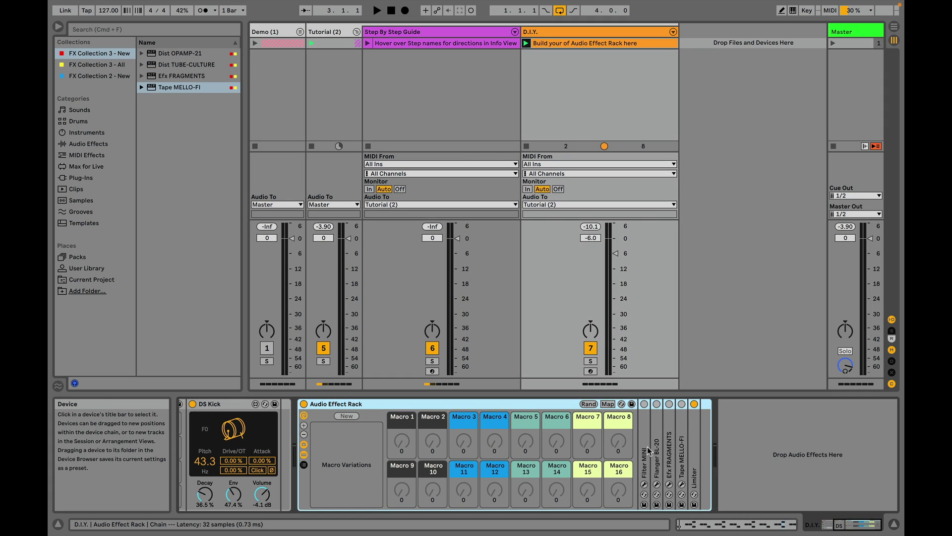
click(766, 401)
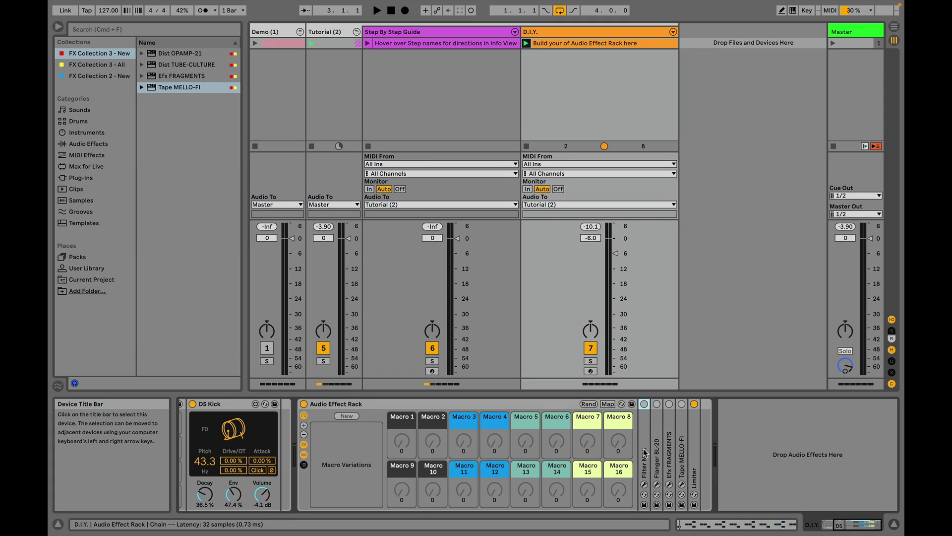
click(97, 64)
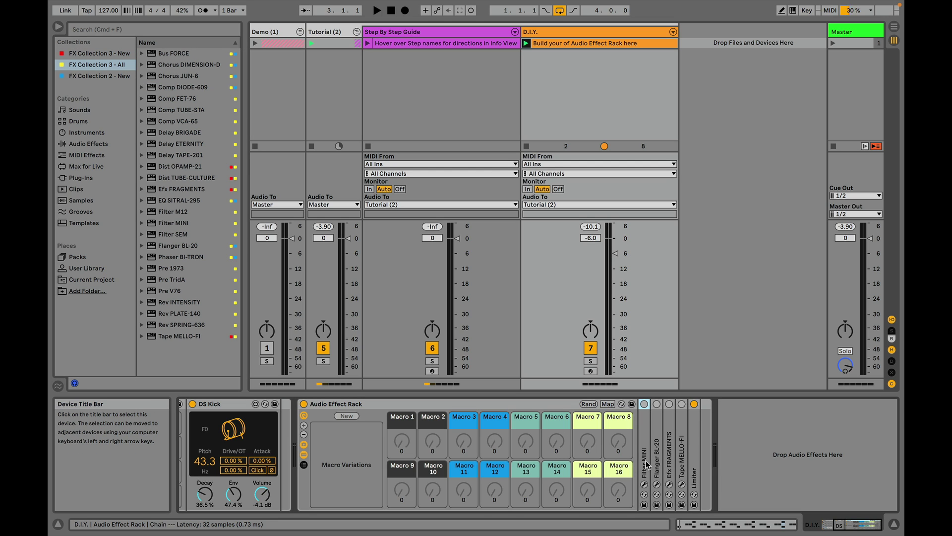
Audition Filter MINI, revert the D.I.Y. volume to -6.0 dB, then activate the Flanger BL-20 chain
click(645, 403)
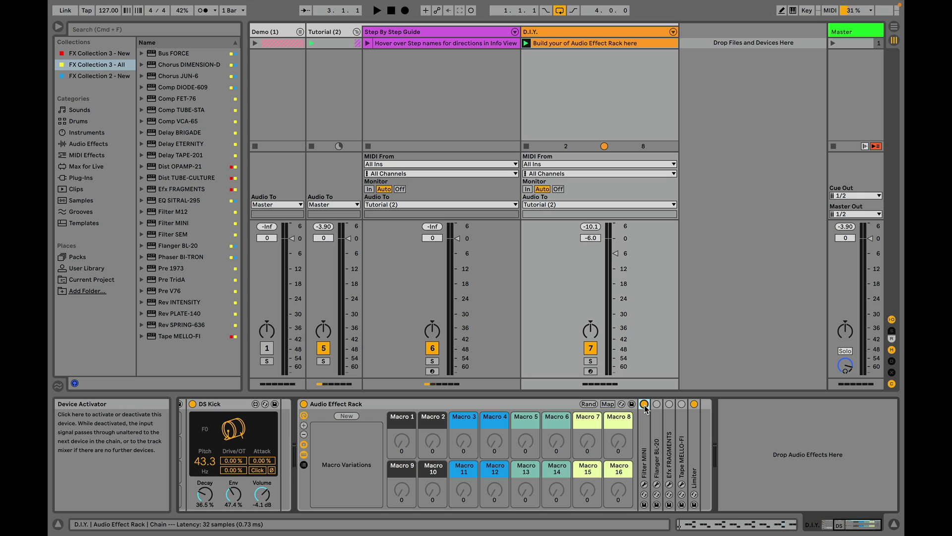
key(space)
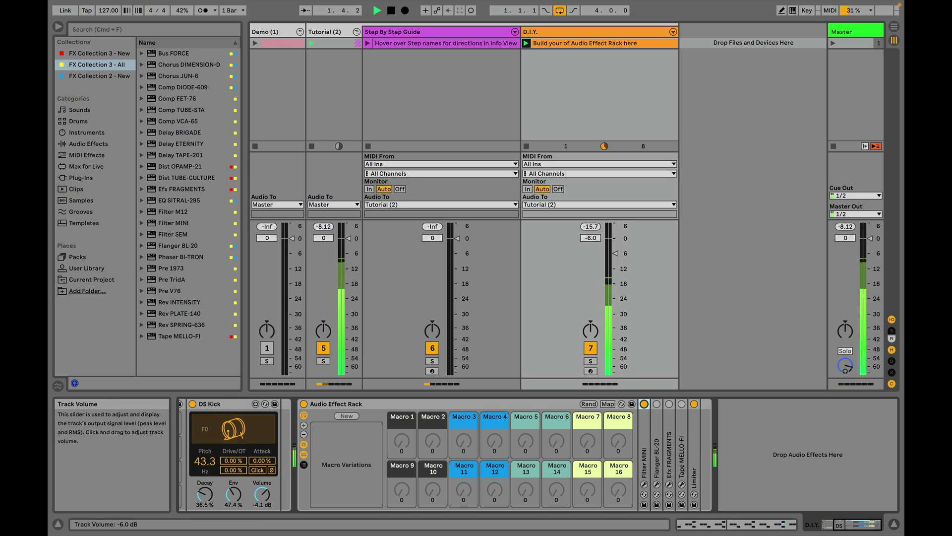
drag(615, 253, 616, 241)
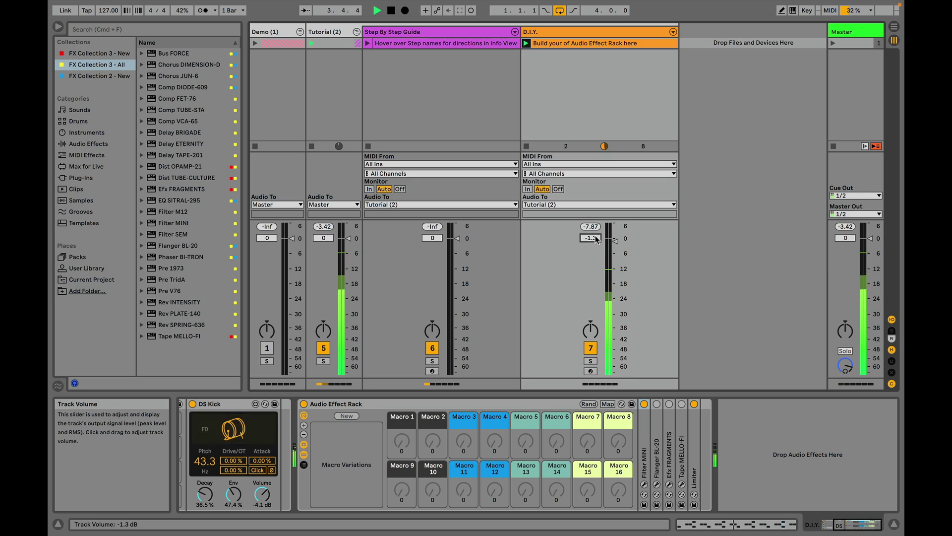
key(super+z)
key(space)
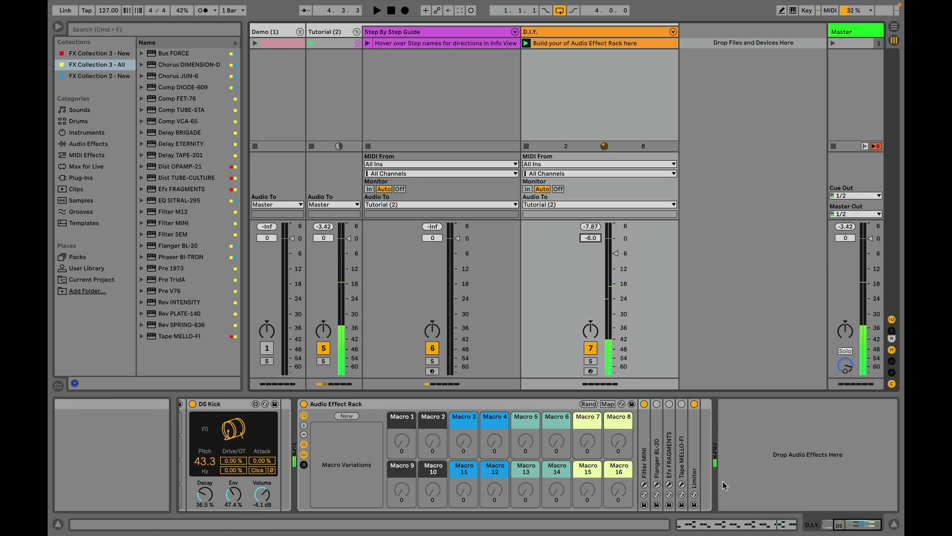
click(657, 404)
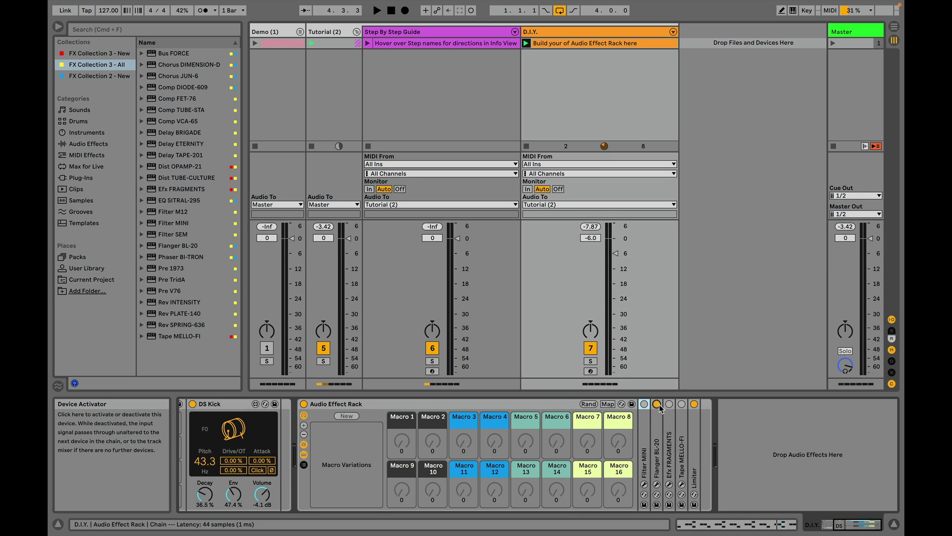
Audition Flanger BL-20 in its plug-in window during playback, then close the window
click(657, 484)
key(space)
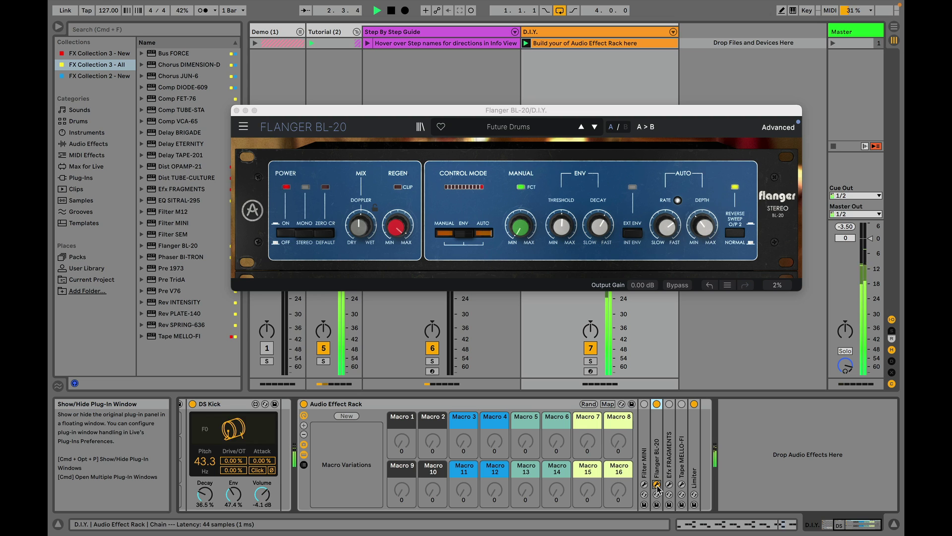
key(space)
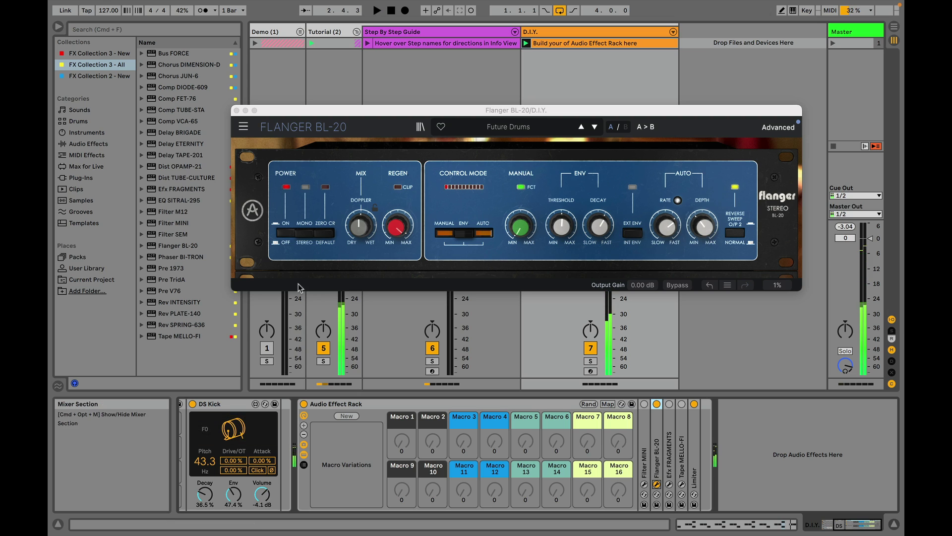
click(237, 111)
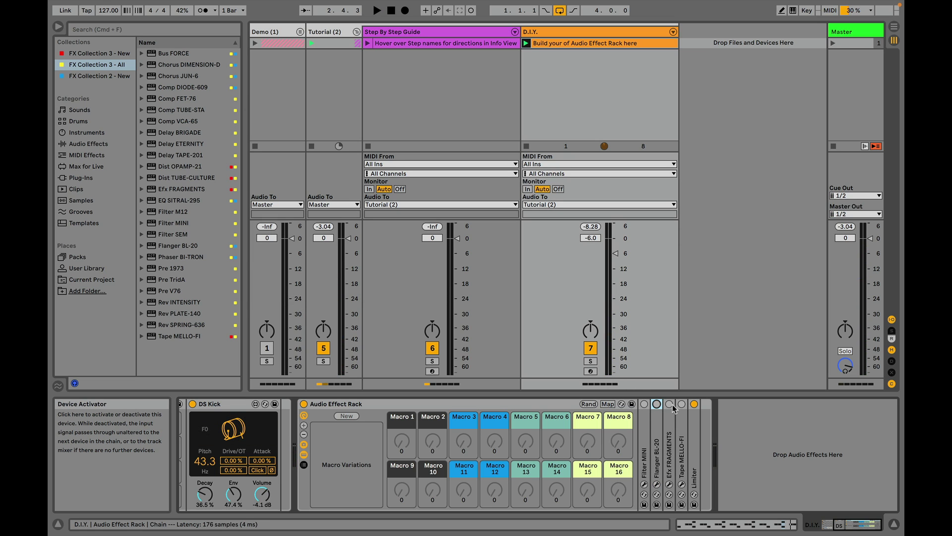
Audition Efx FRAGMENTS in its plug-in window during playback, then close the window
click(669, 485)
key(space)
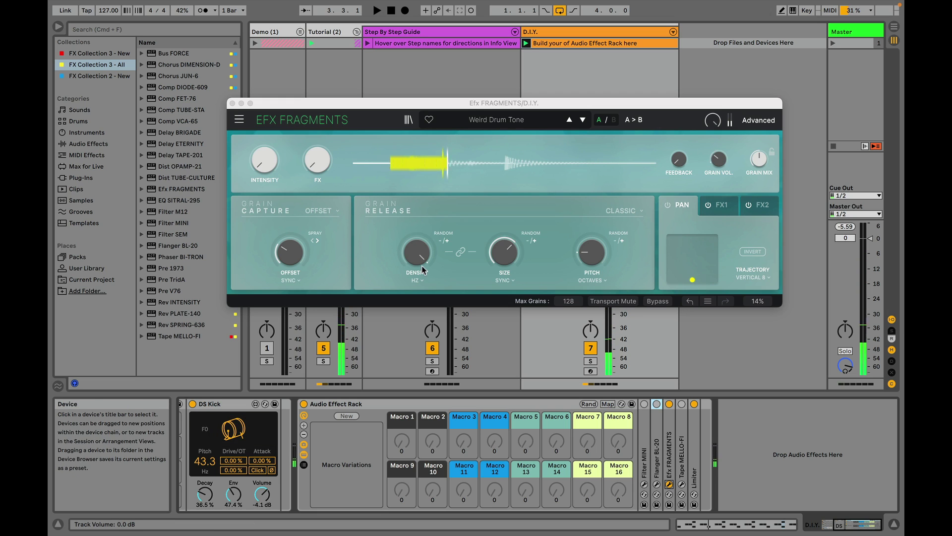
click(232, 103)
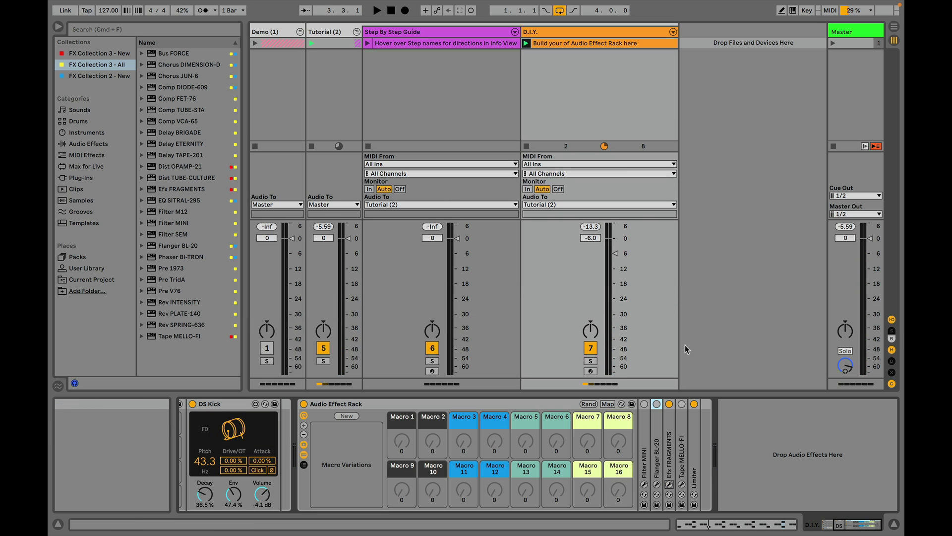
Swap the active chain from Efx FRAGMENTS to Tape MELLO-FI and audition it in its plug-in window
click(669, 403)
click(680, 404)
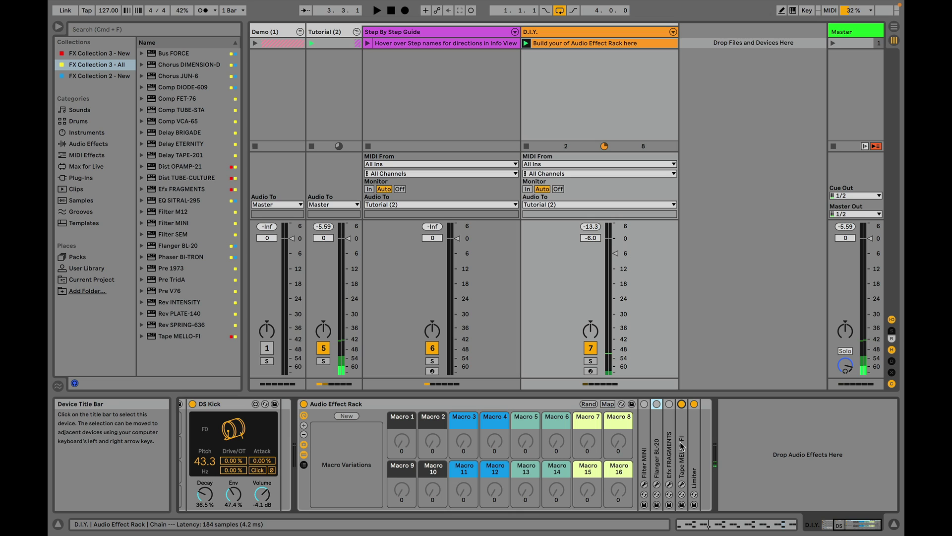
click(682, 484)
key(space)
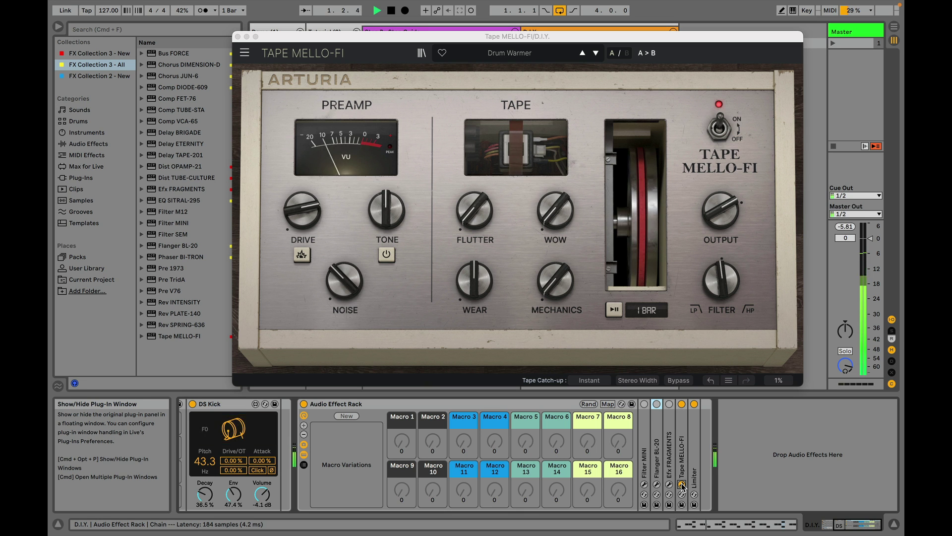
key(space)
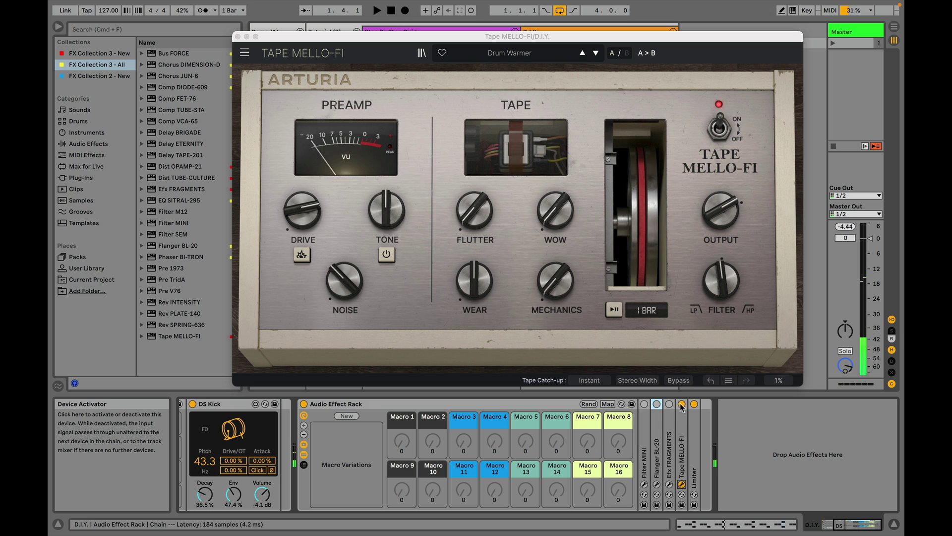
Compare Tape MELLO-FI bypassed and on, leave it on, close its window, and deactivate its chain
click(720, 129)
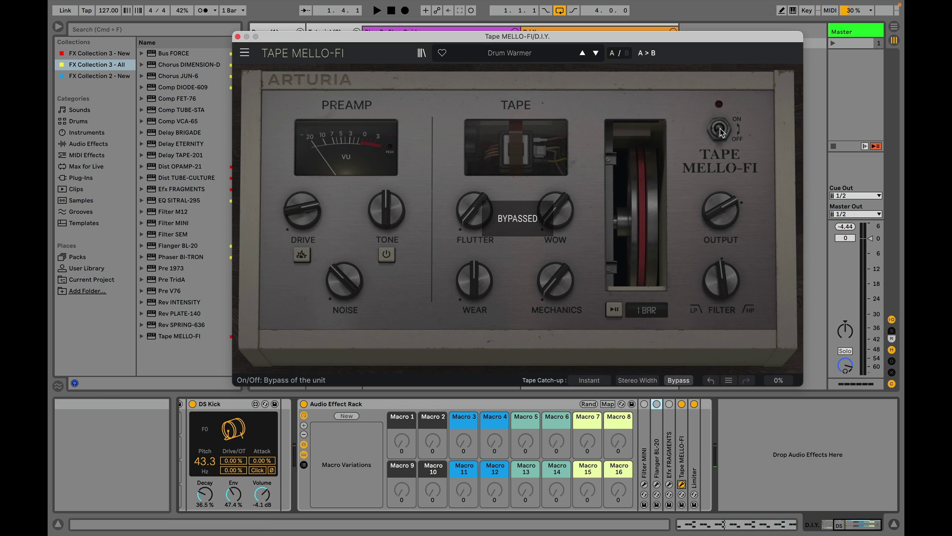
key(space)
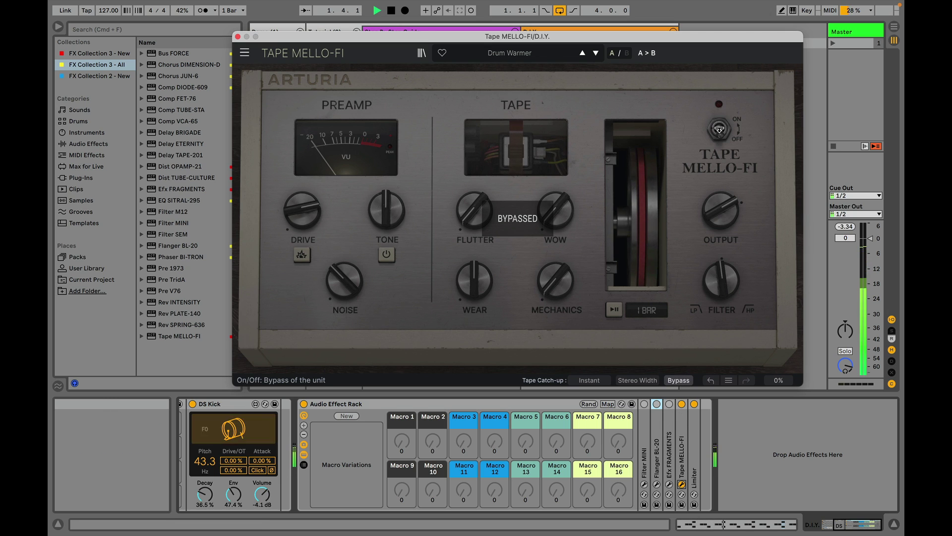
click(719, 129)
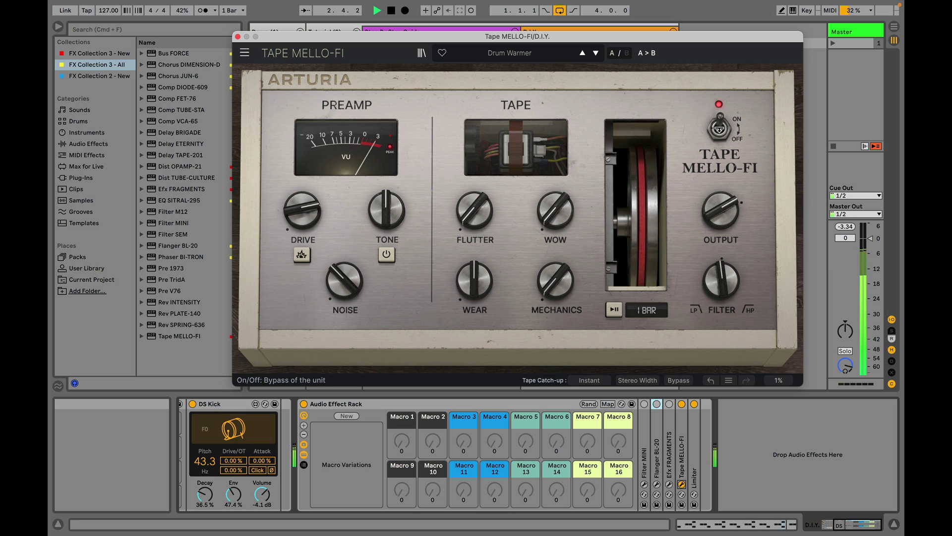
click(720, 129)
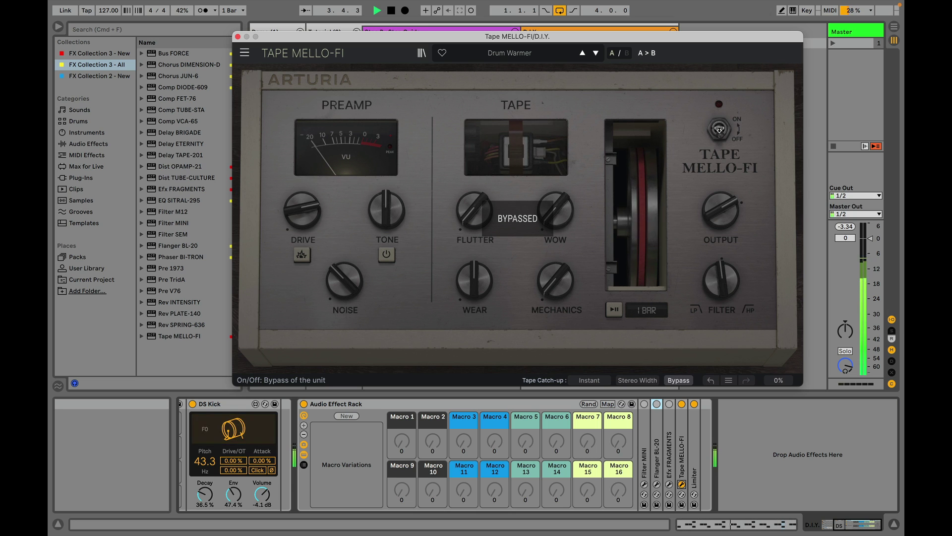
click(719, 129)
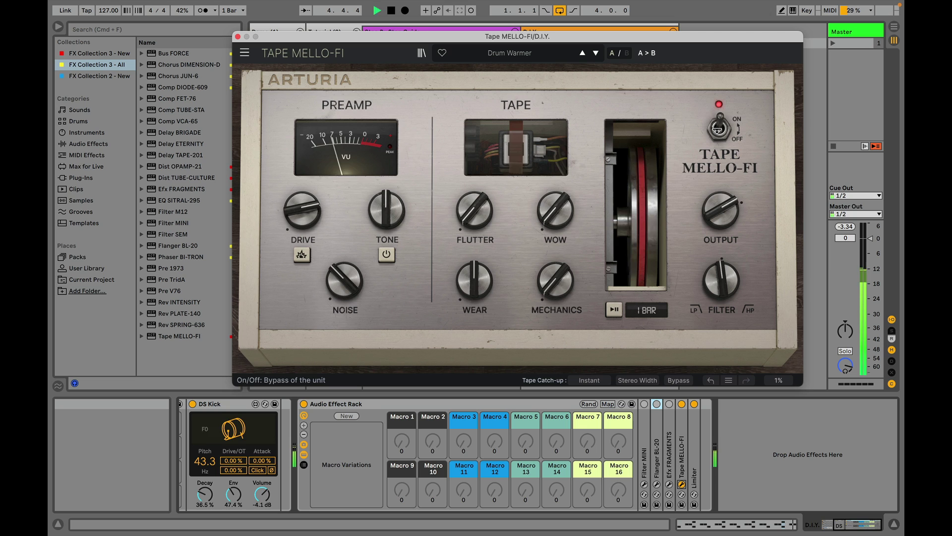
key(space)
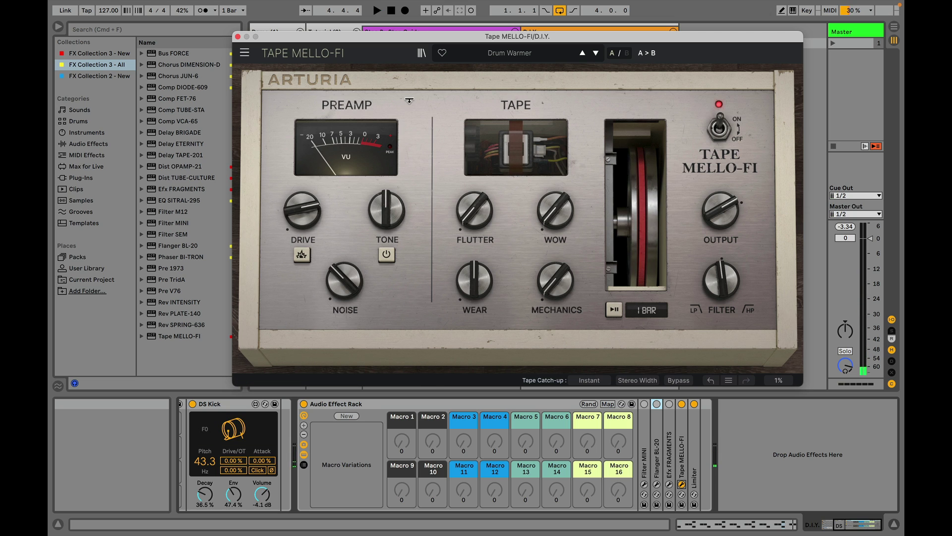
click(238, 36)
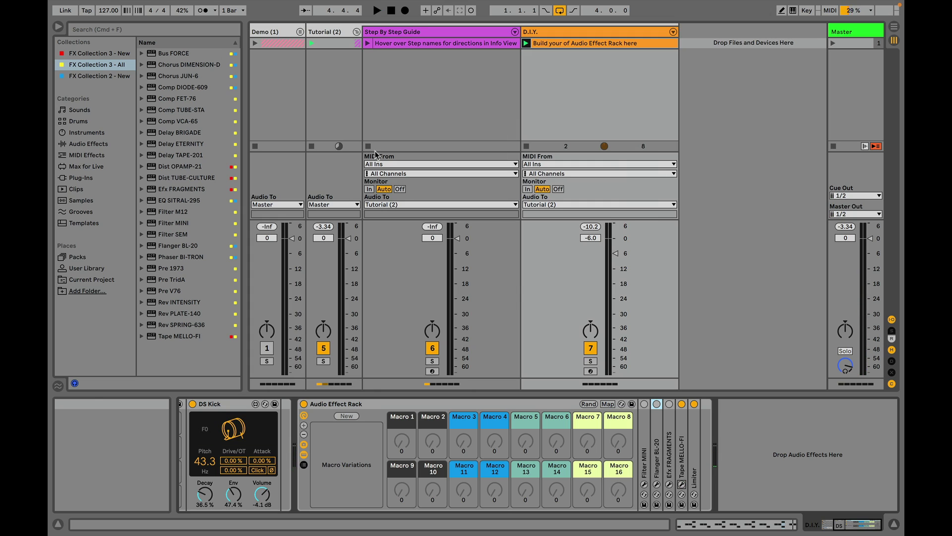
click(682, 403)
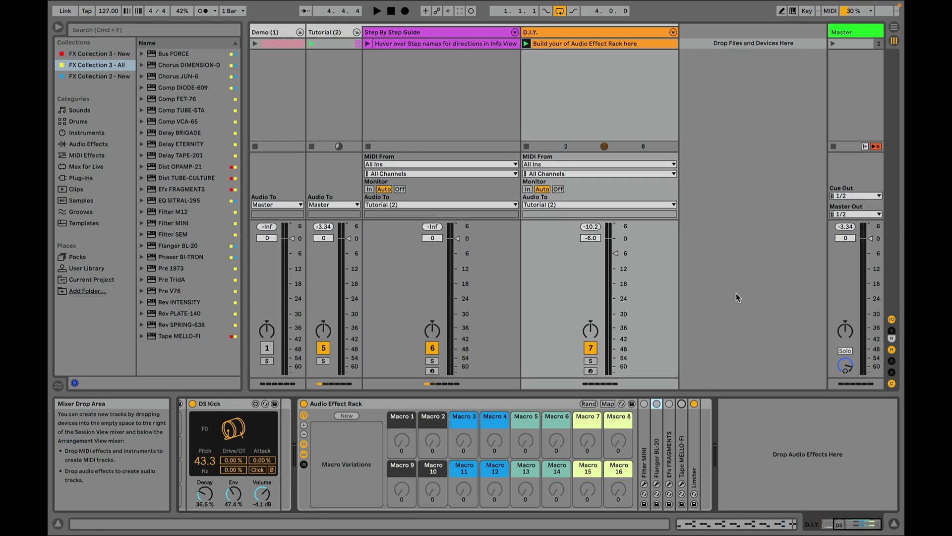
Open Filter MINI's plug-in window and unfold its device to show the full parameter list
click(647, 452)
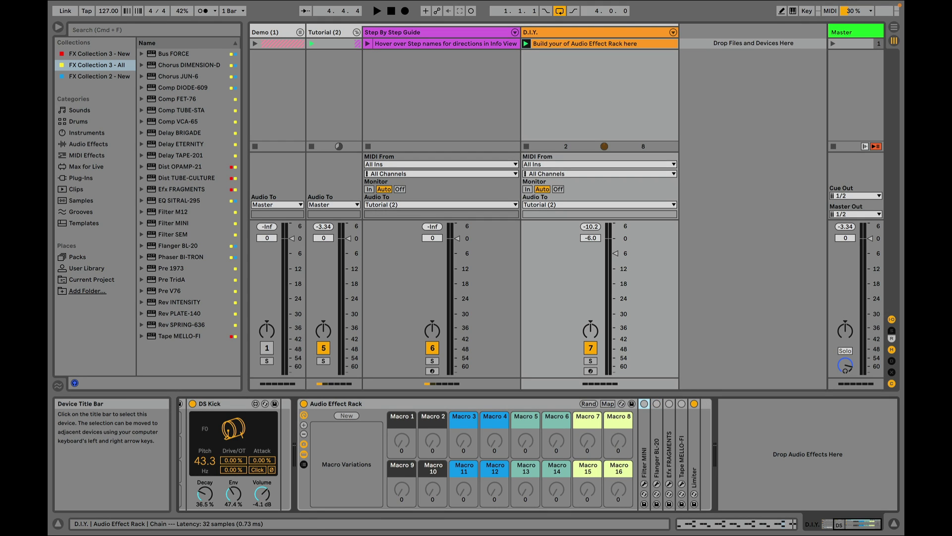
click(645, 484)
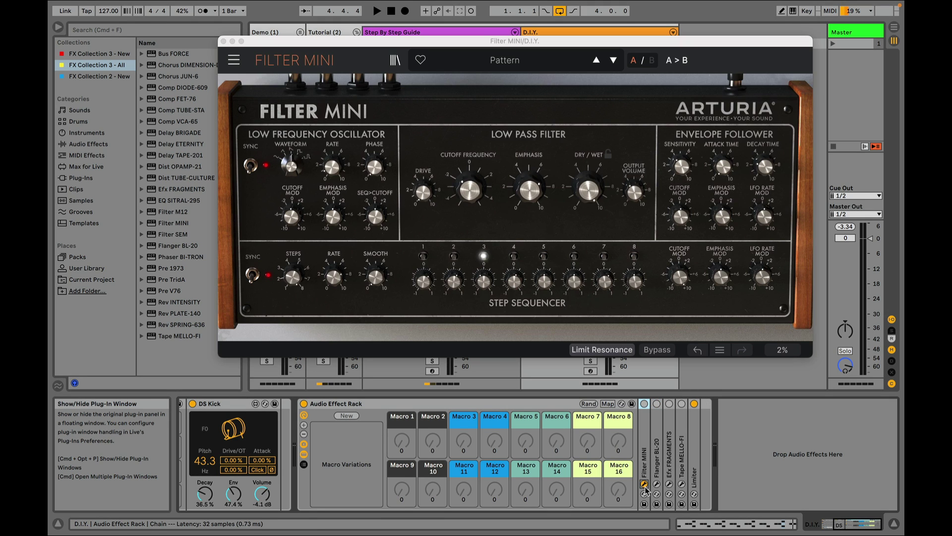
double_click(646, 435)
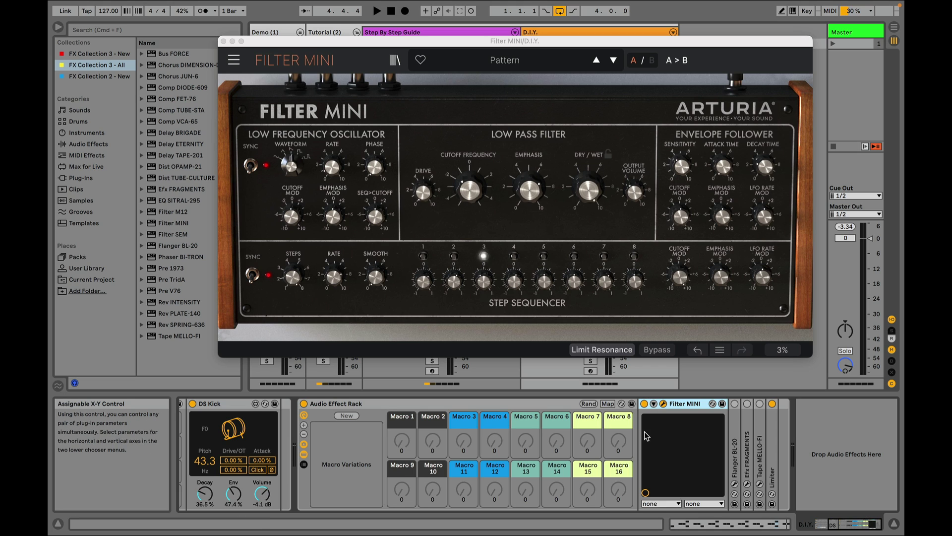
click(654, 405)
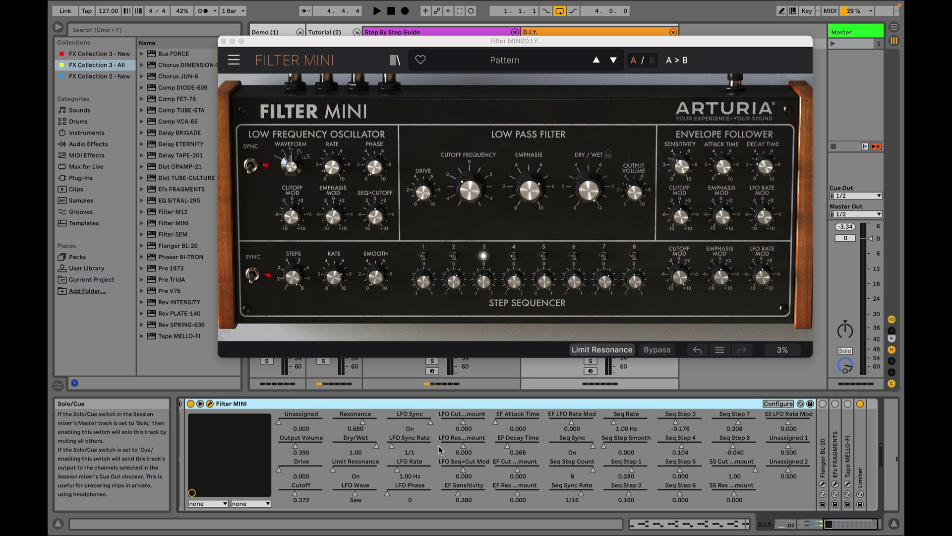
scroll(432, 461, left, 5)
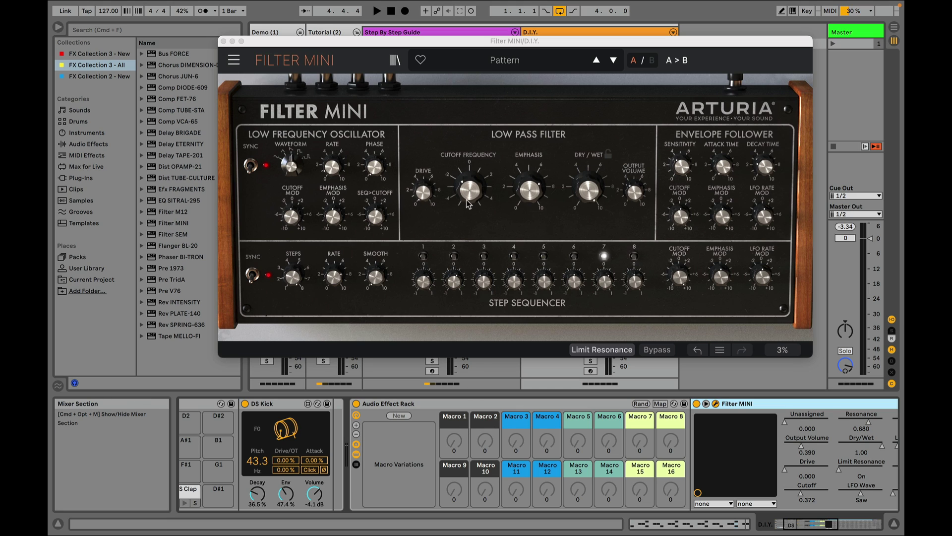
scroll(599, 434, right, 10)
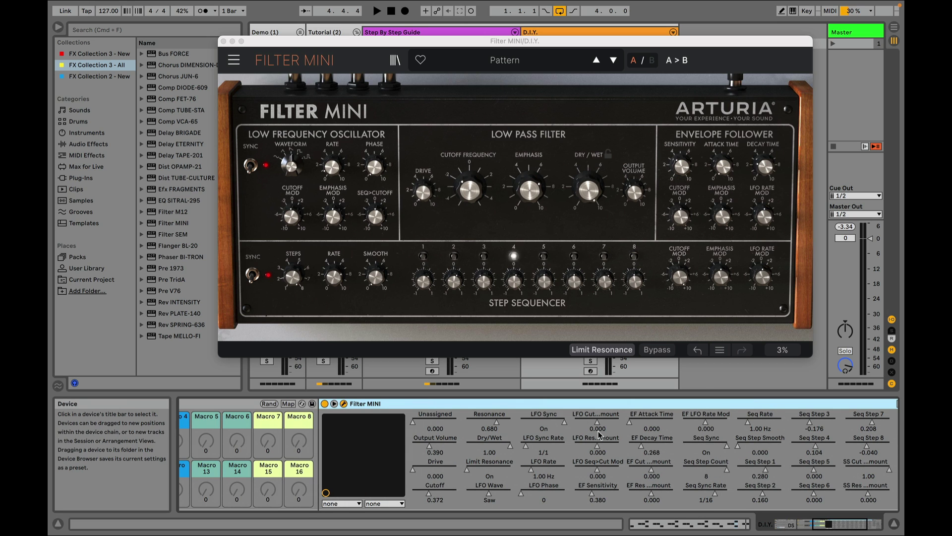
scroll(710, 454, left, 10)
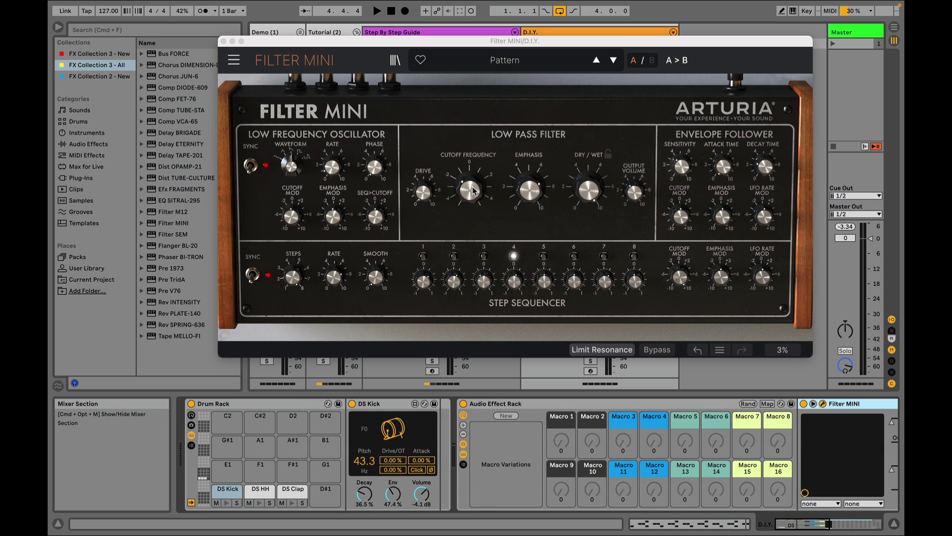
click(474, 191)
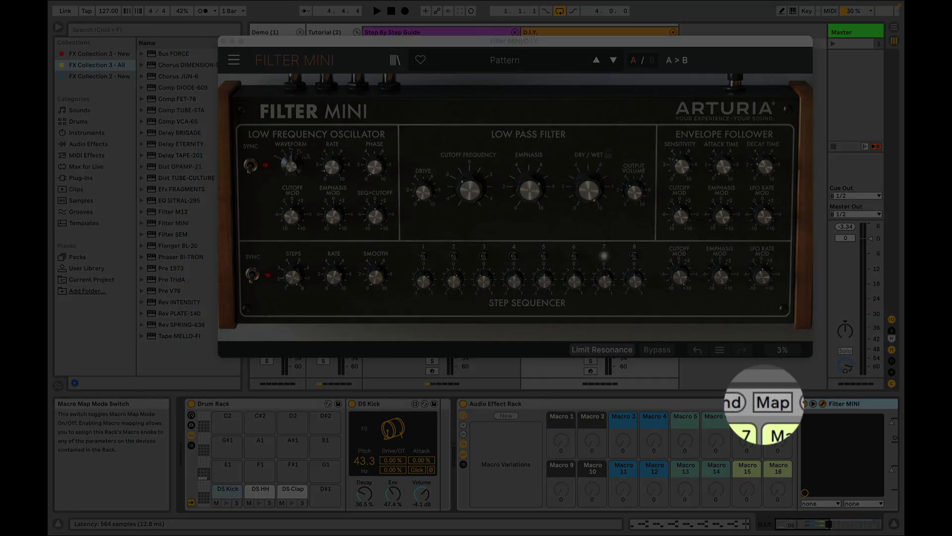
In Map mode, assign Filter MINI cutoff to Macro 1 and emphasis to Macro 2, renamed 'Res'
click(766, 404)
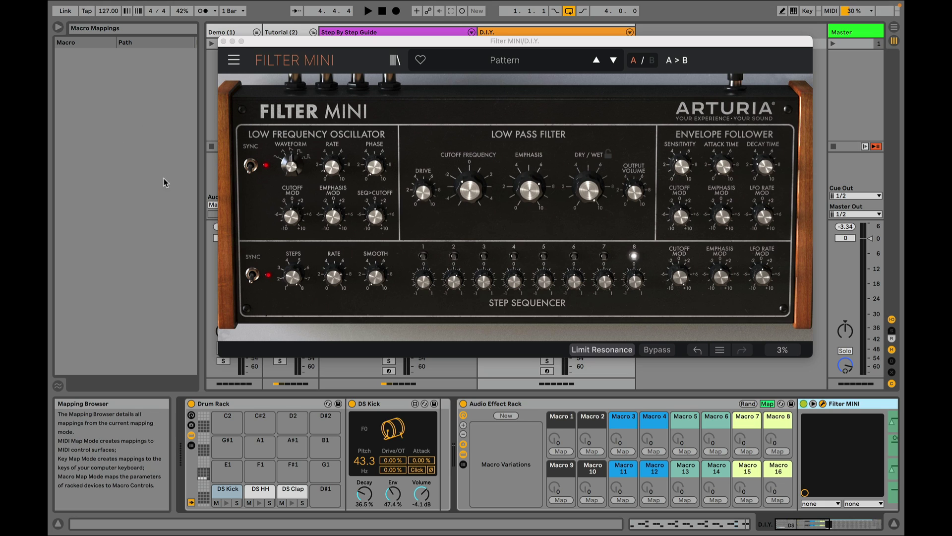
click(463, 190)
click(561, 451)
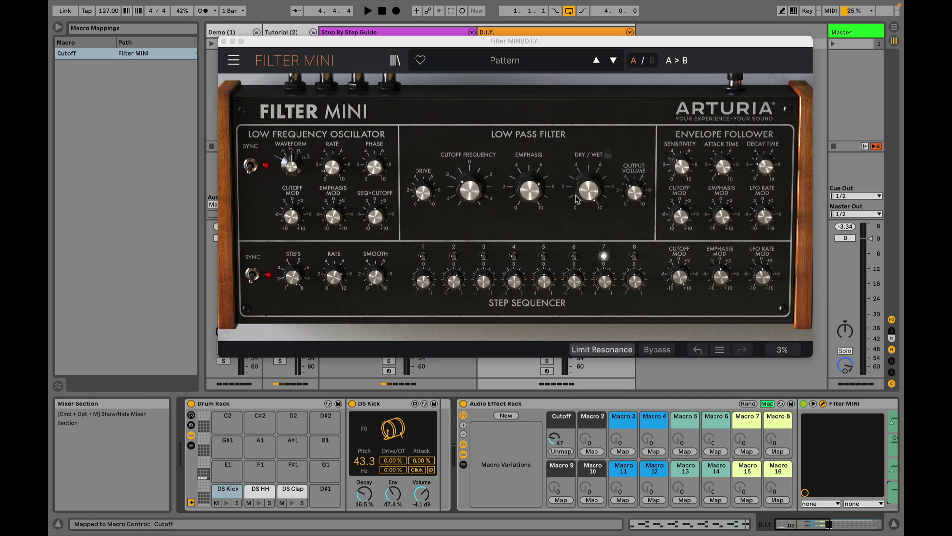
click(529, 190)
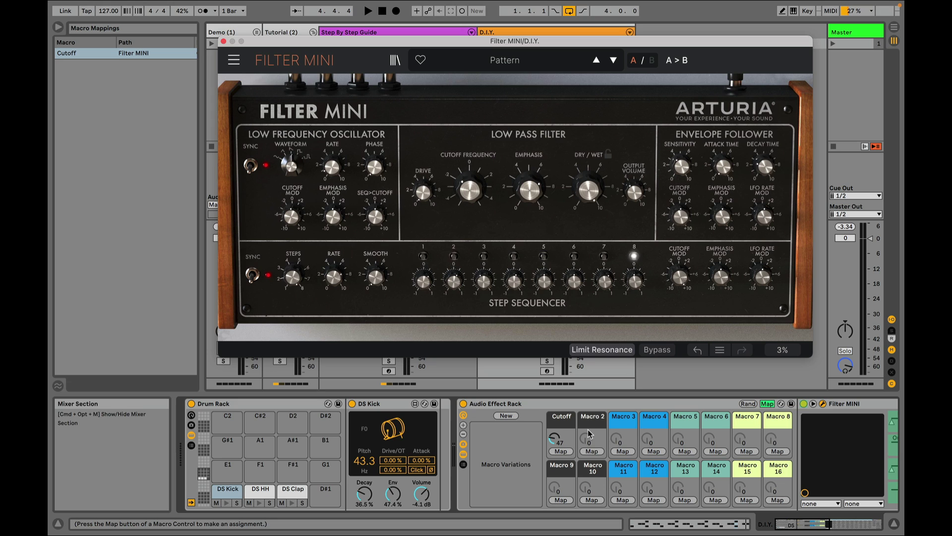
click(591, 451)
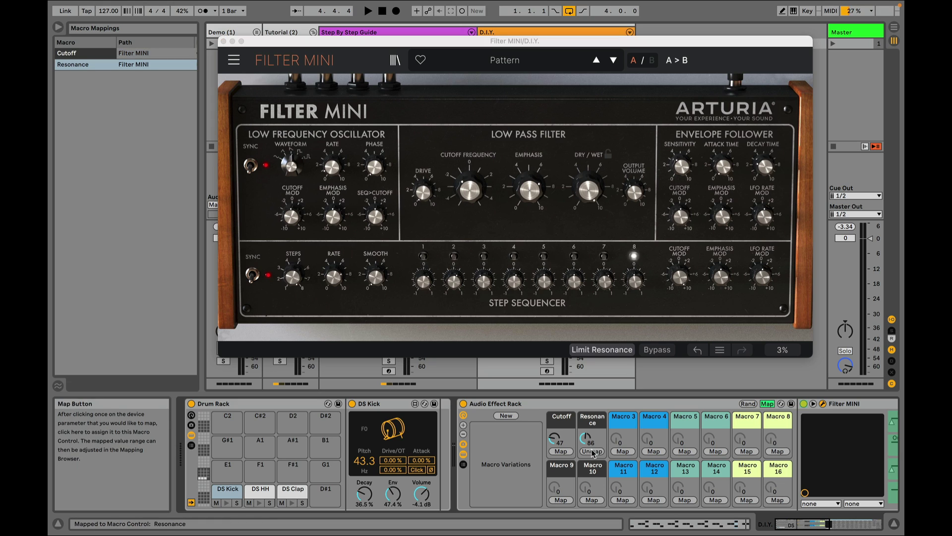
click(592, 423)
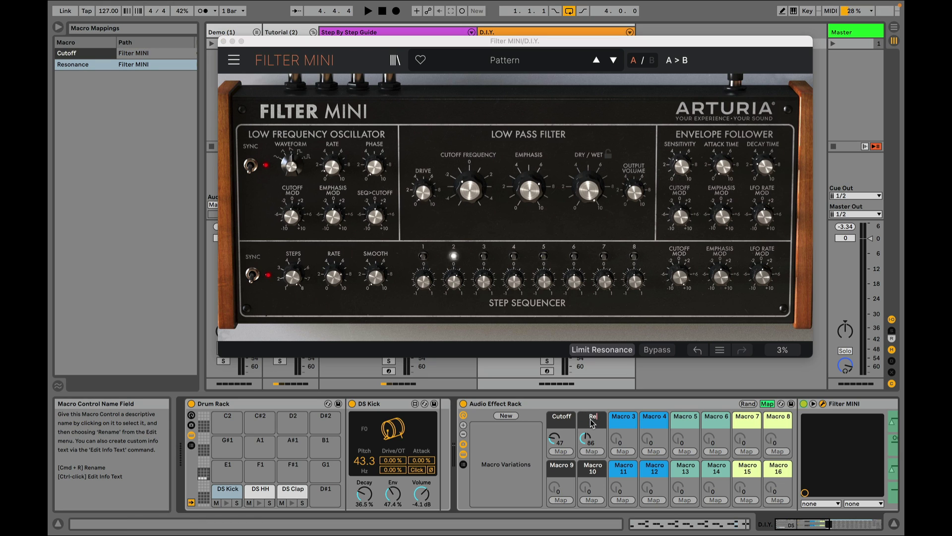
text(Res)
key(Return)
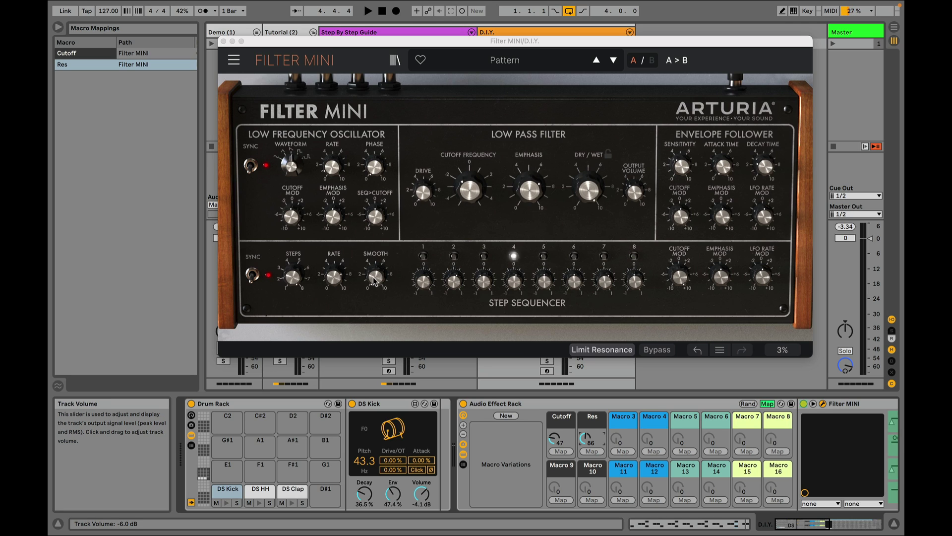
Map Filter MINI's Seq Step Smooth to Macro 9 and Dry/Wet to Macro 10
click(567, 501)
click(567, 501)
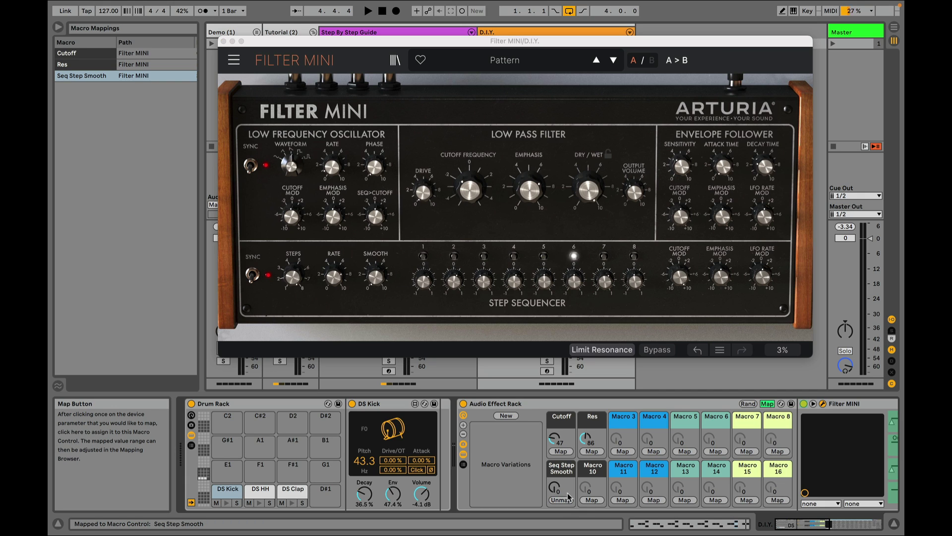
click(589, 190)
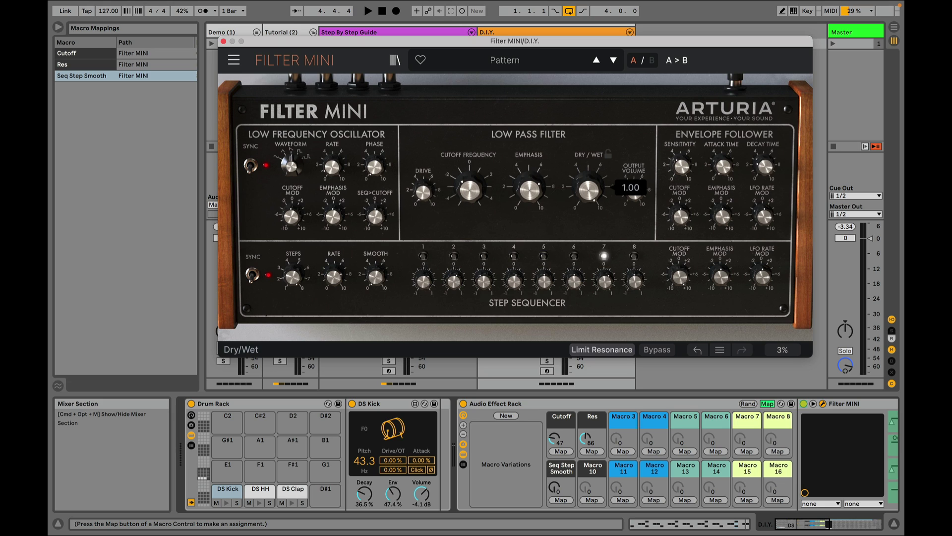
click(595, 501)
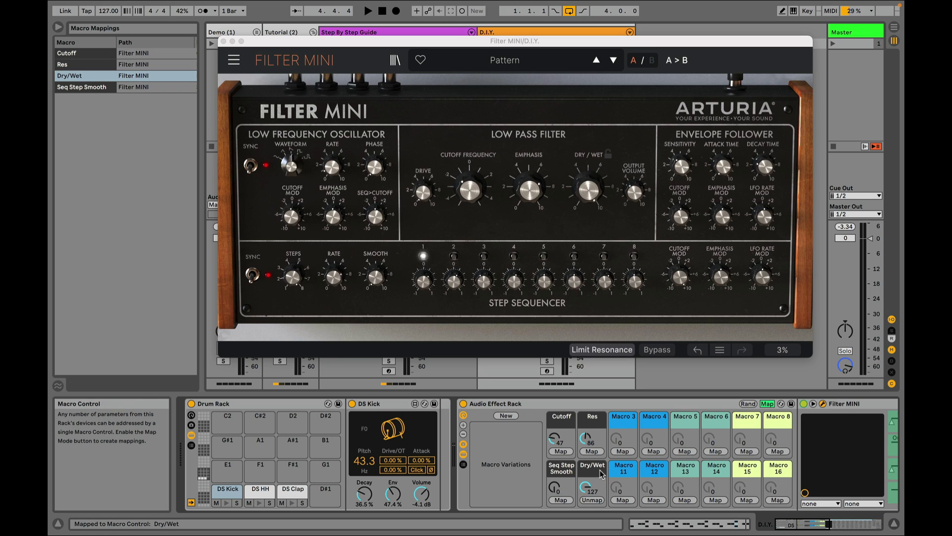
Close and fold Filter MINI, then unfold Flanger BL-20 and open its plug-in window in Map mode
click(223, 41)
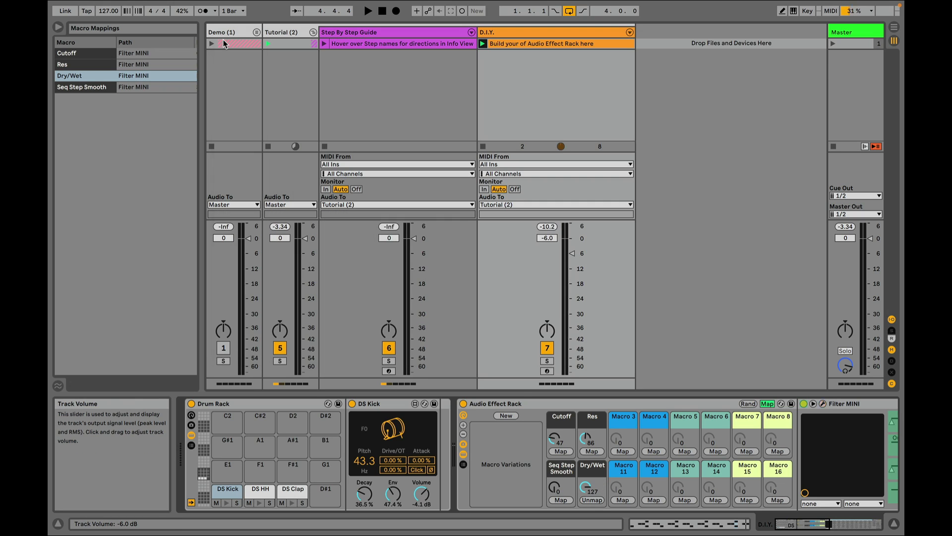
click(813, 403)
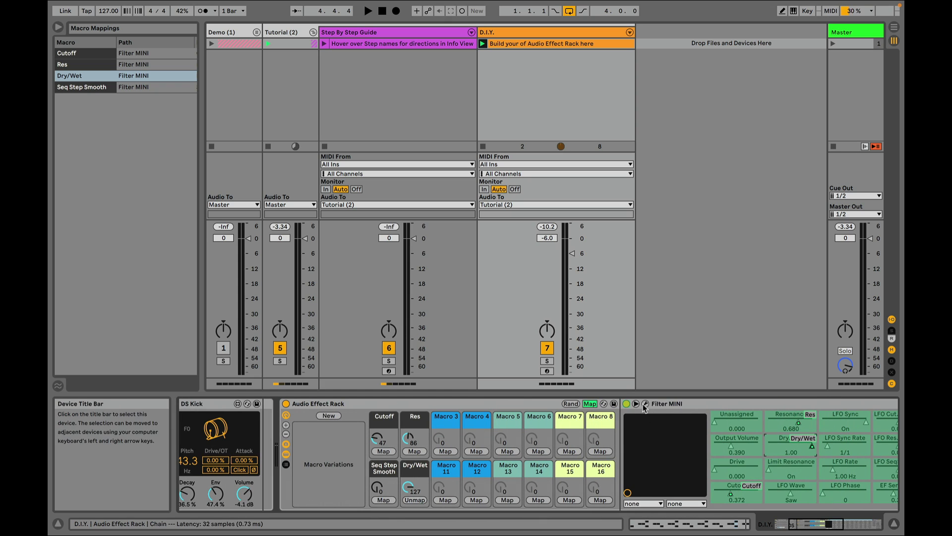
double_click(654, 404)
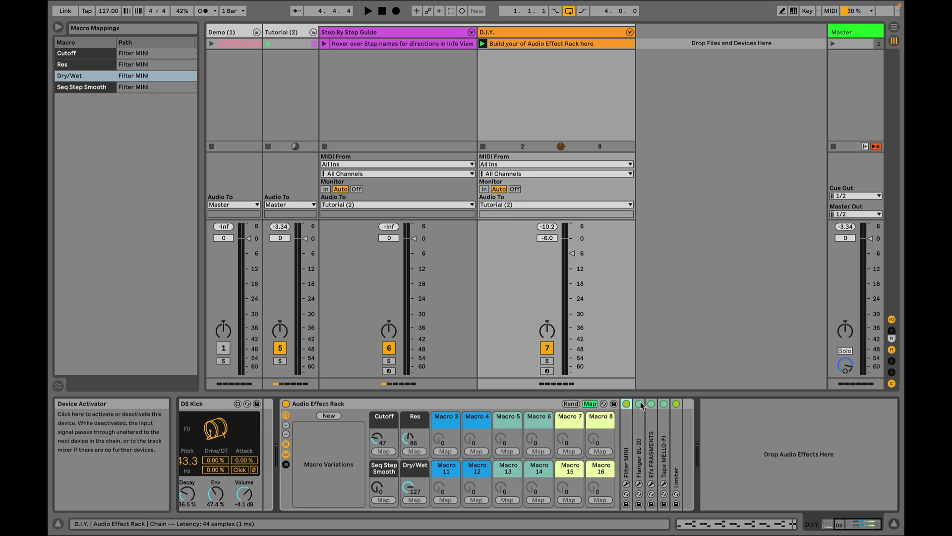
click(589, 403)
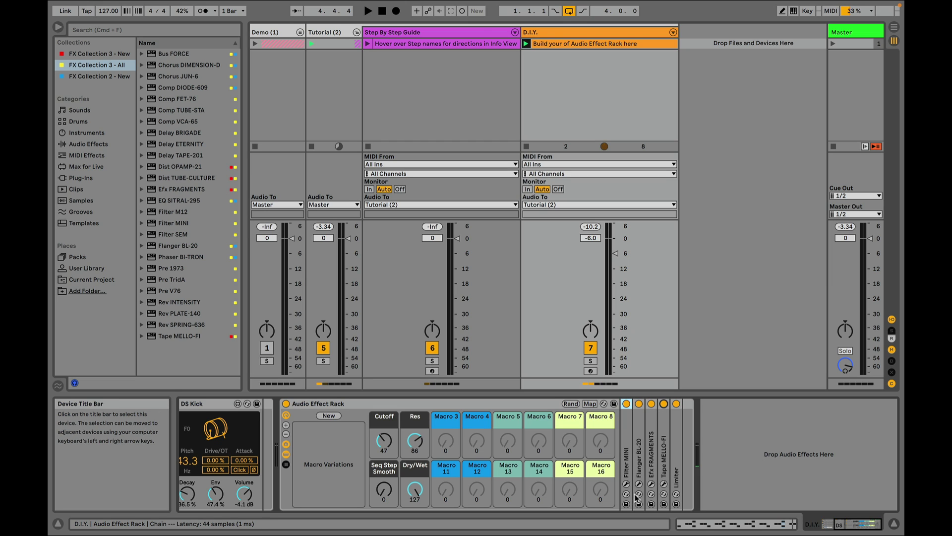
double_click(640, 471)
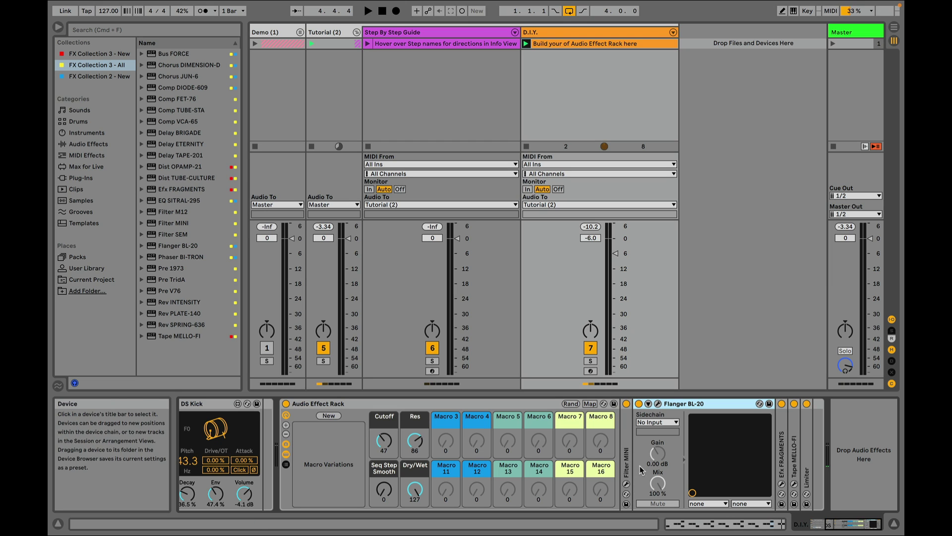
click(648, 404)
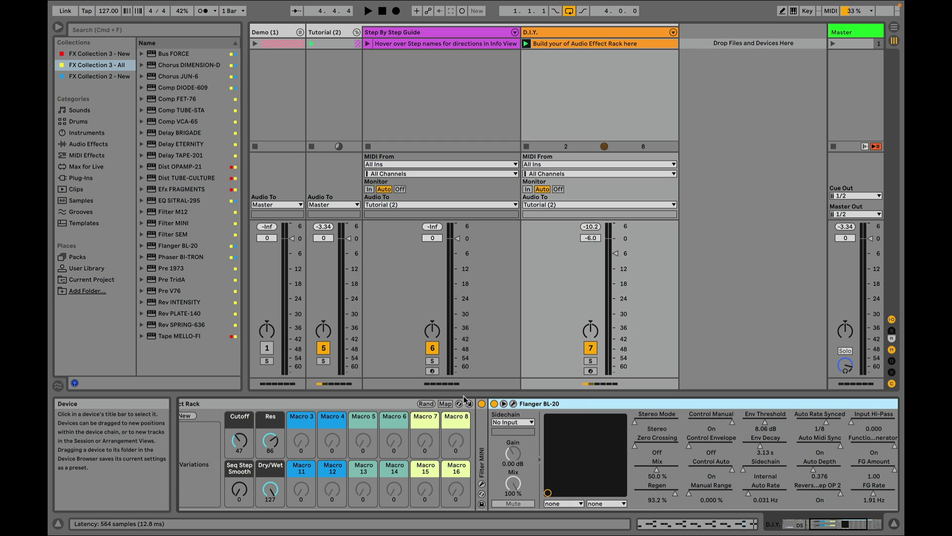
click(445, 403)
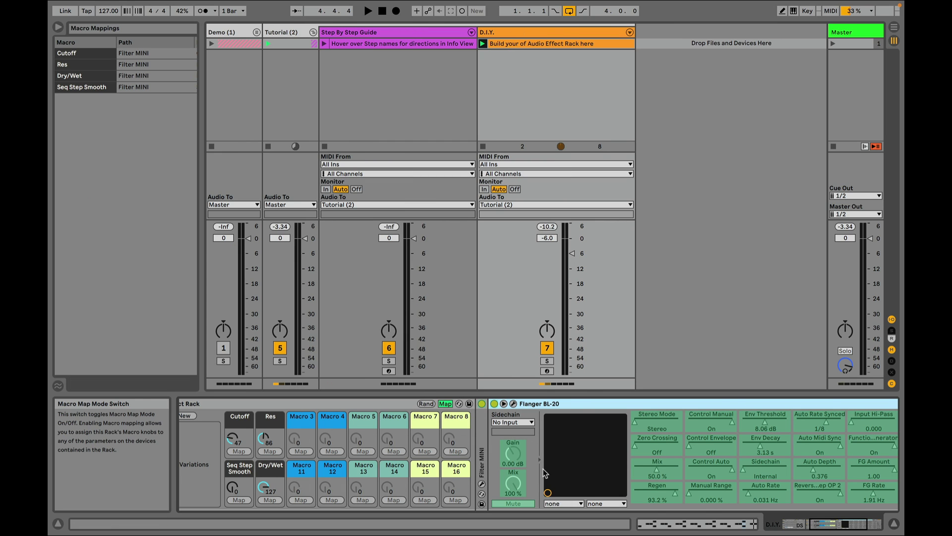
click(514, 403)
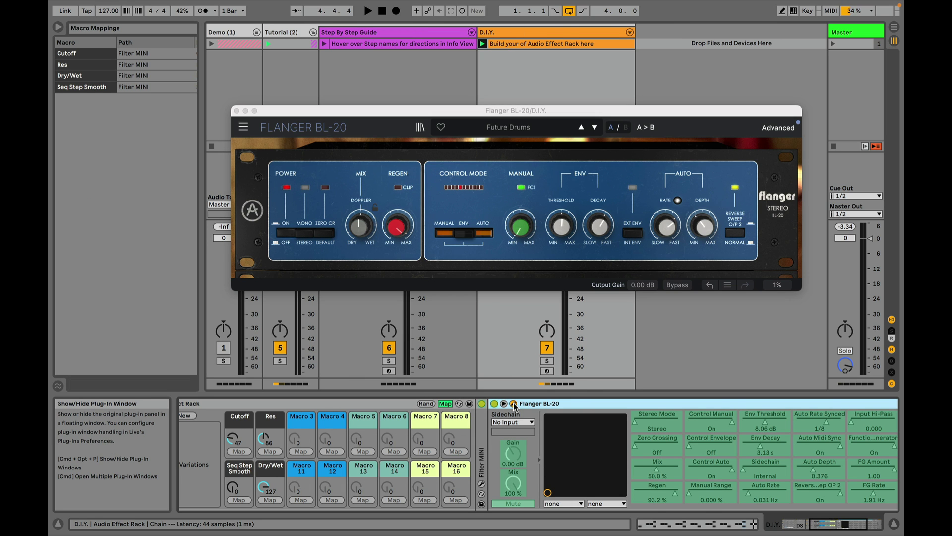
Map flanger Auto Rate, Auto Depth, Regen and Mix to Macros 3, 11, 4 and 12, then close its window
click(662, 229)
click(301, 450)
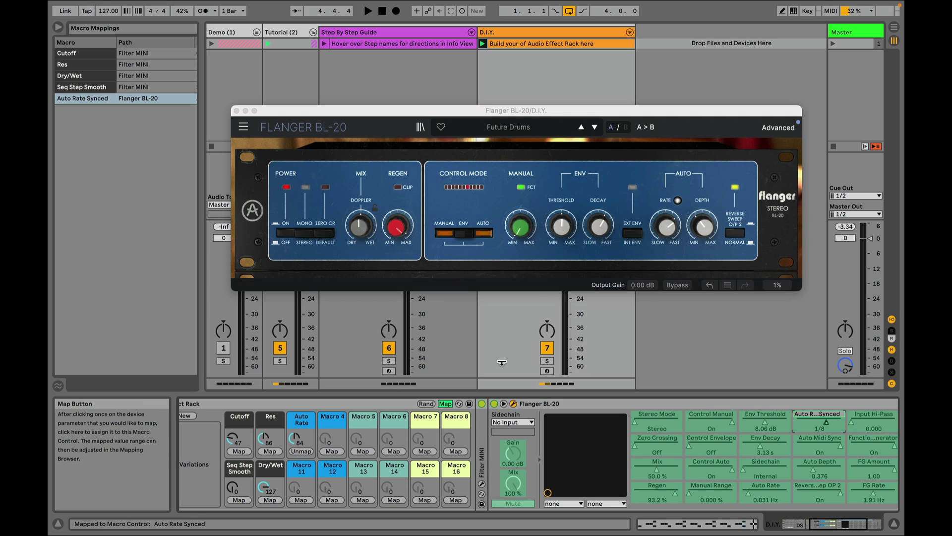
click(705, 226)
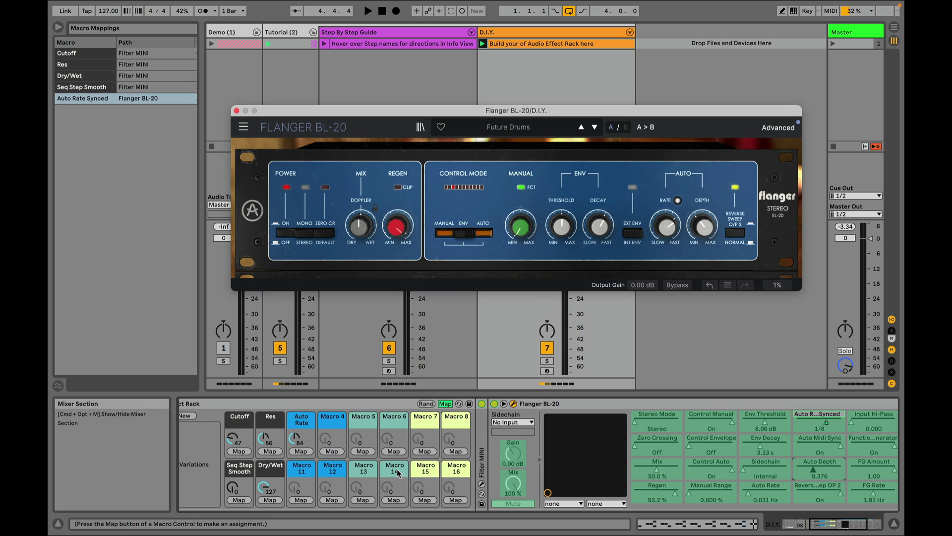
click(306, 500)
click(400, 234)
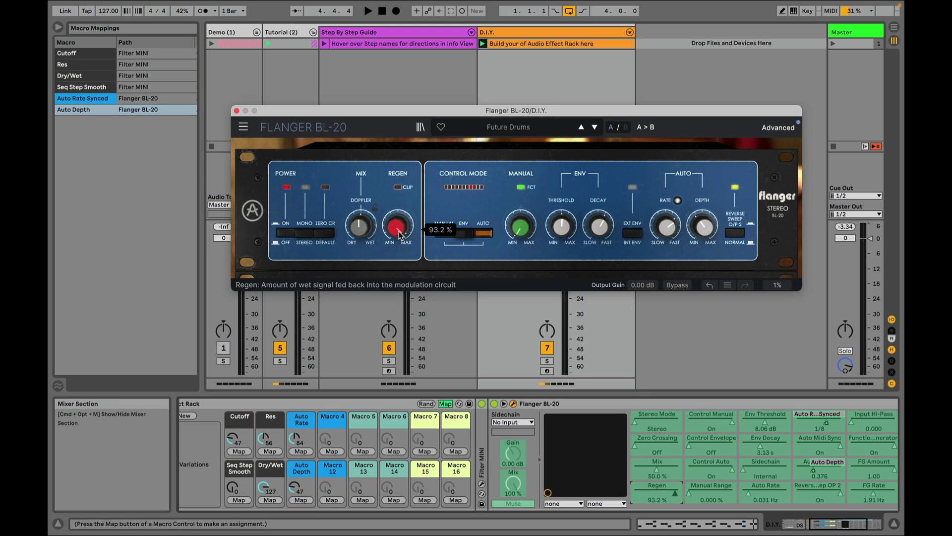
click(332, 452)
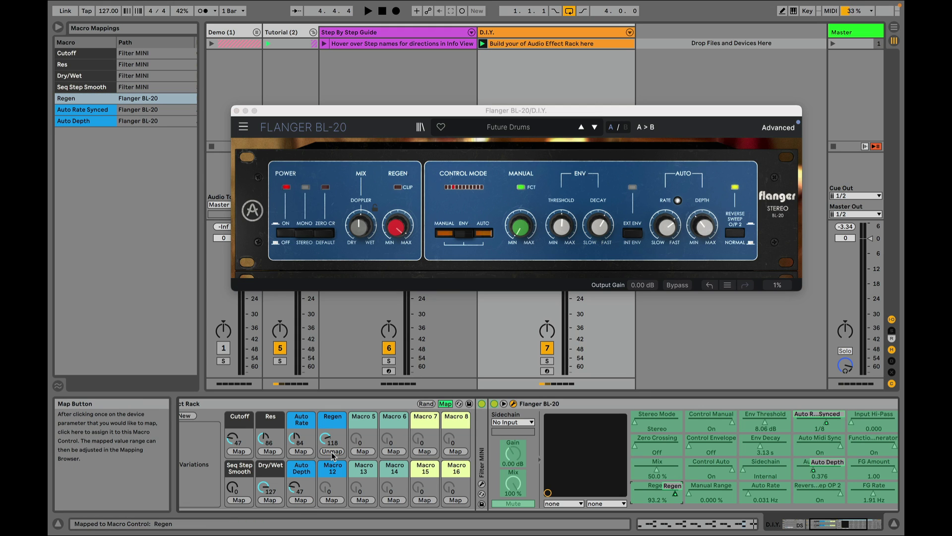
click(367, 228)
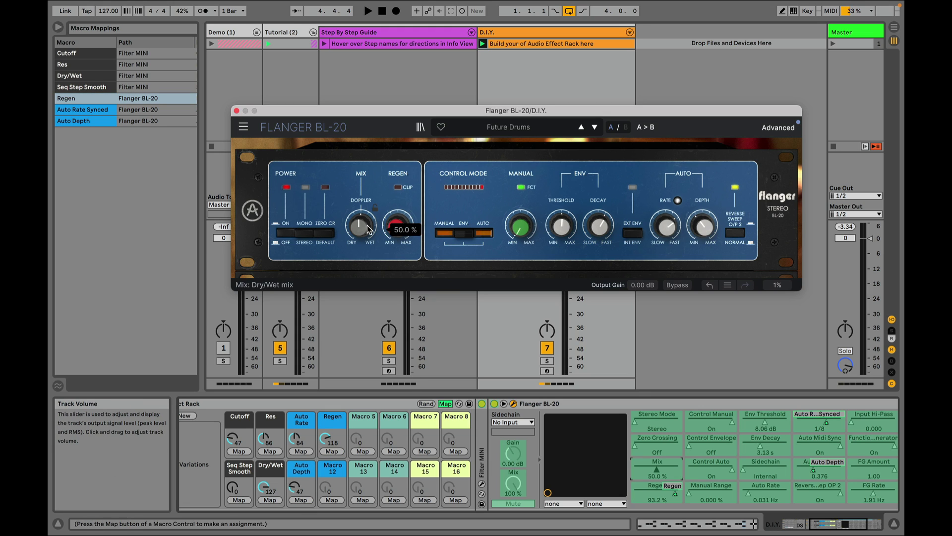
click(340, 500)
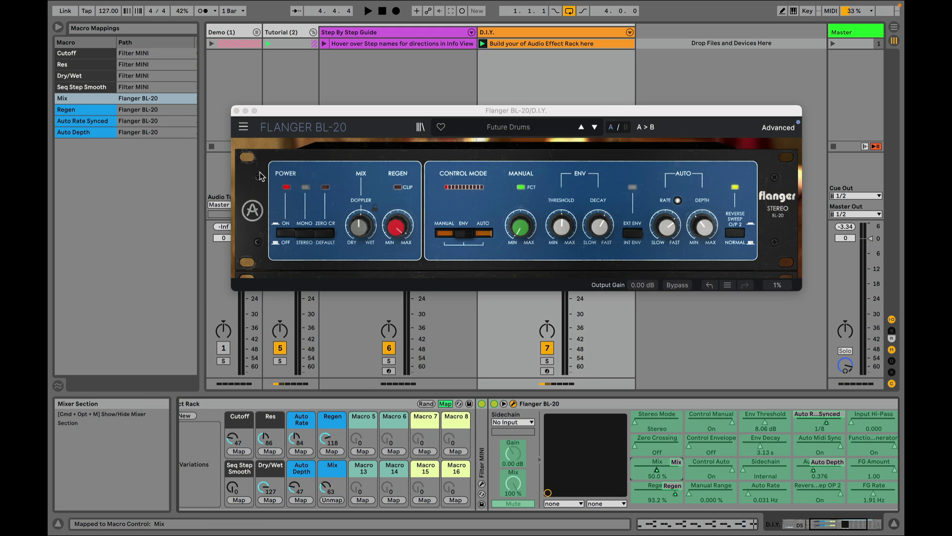
click(237, 111)
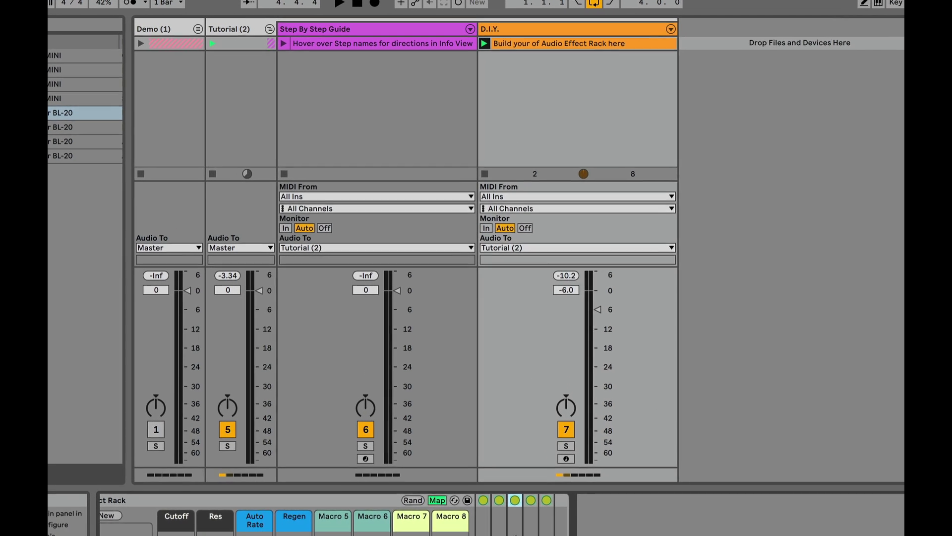
Open the Efx FRAGMENTS plug-in window, toggle its Advanced panel, and reposition the window
click(560, 406)
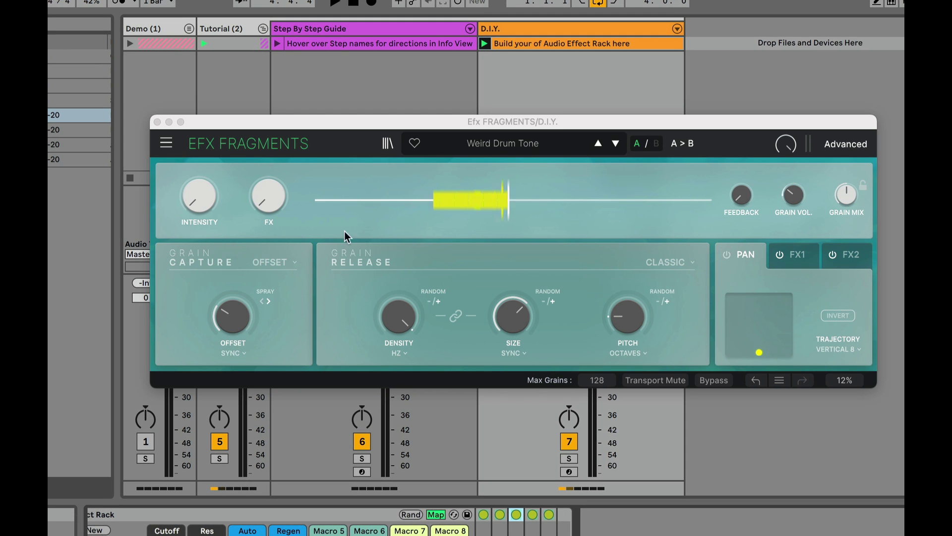
click(840, 147)
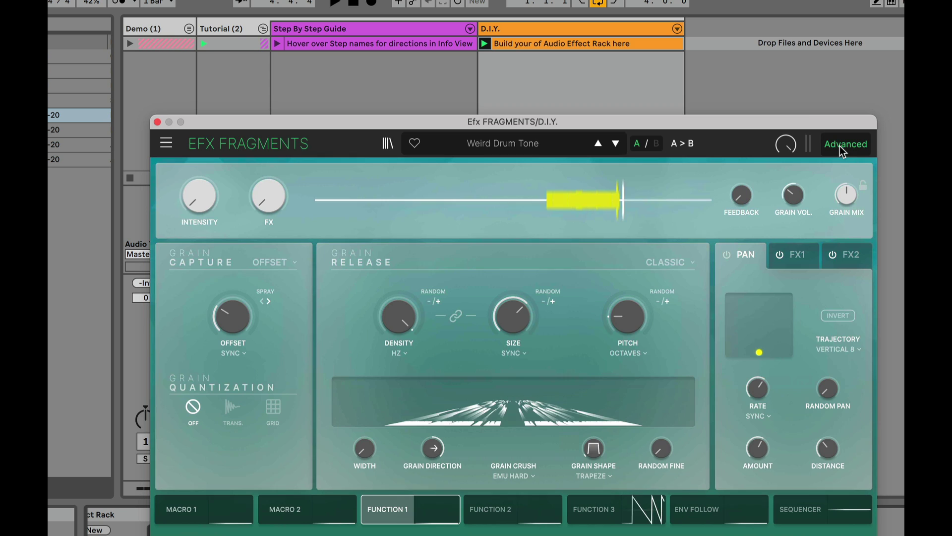
drag(806, 120, 769, 12)
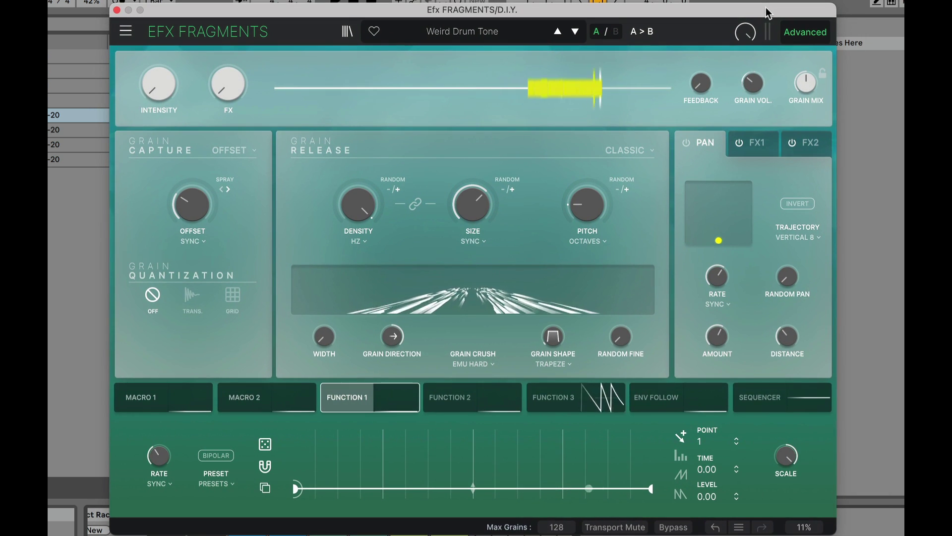
click(806, 39)
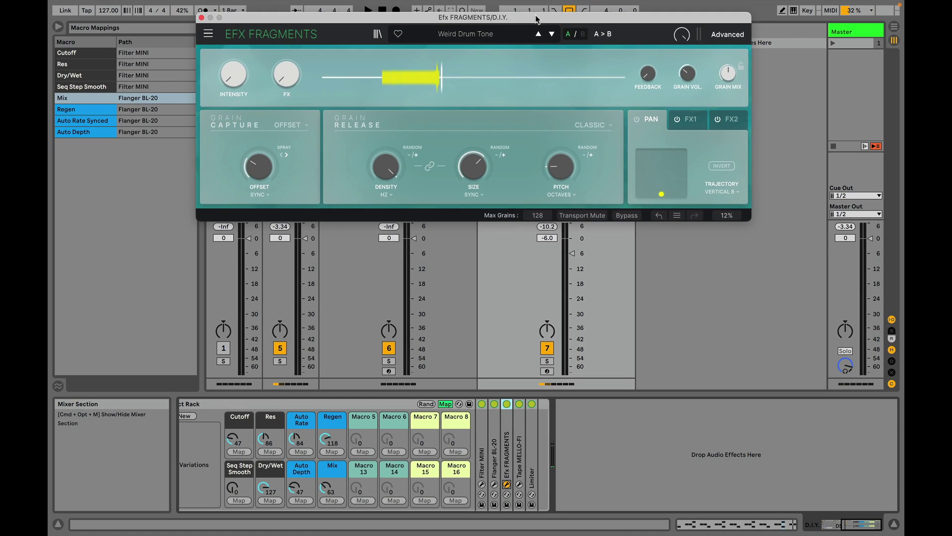
drag(560, 15, 577, 178)
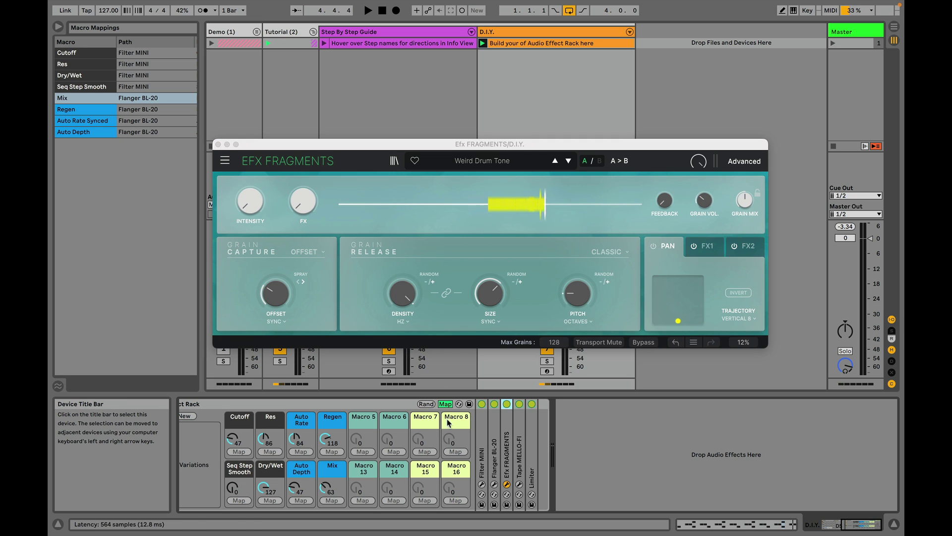
Map Efx FRAGMENTS Intensity, FX, Feedback and Grain Mix to Macros 5, 6, 13 and 14, then close its window
double_click(506, 464)
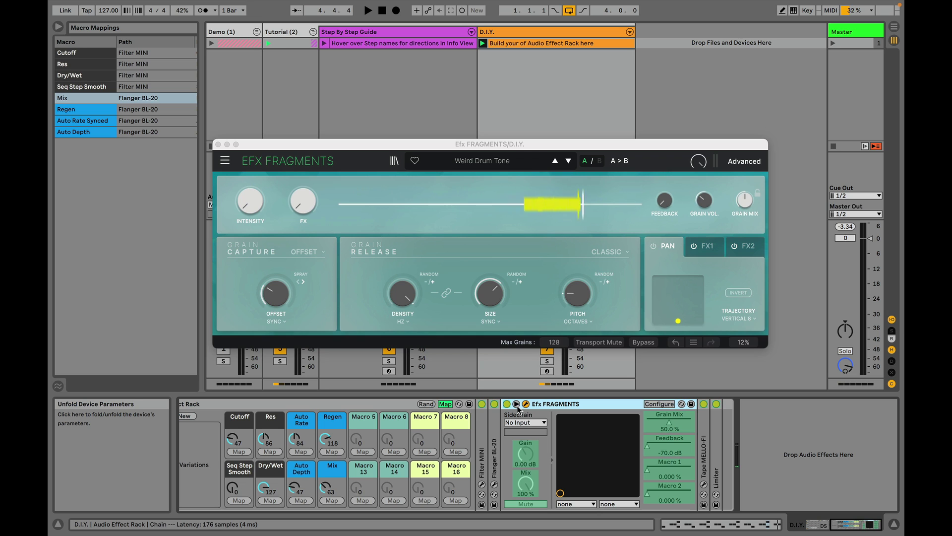
click(251, 201)
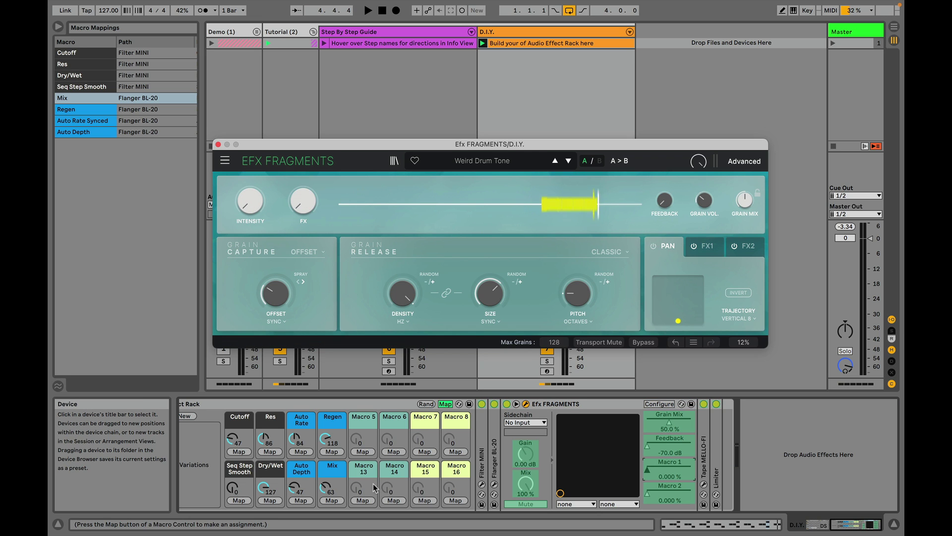
click(362, 452)
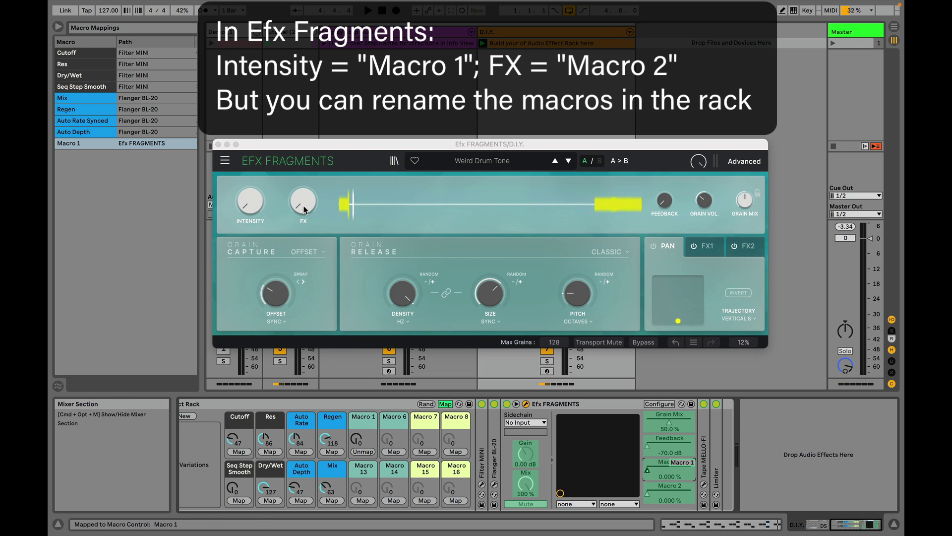
click(304, 208)
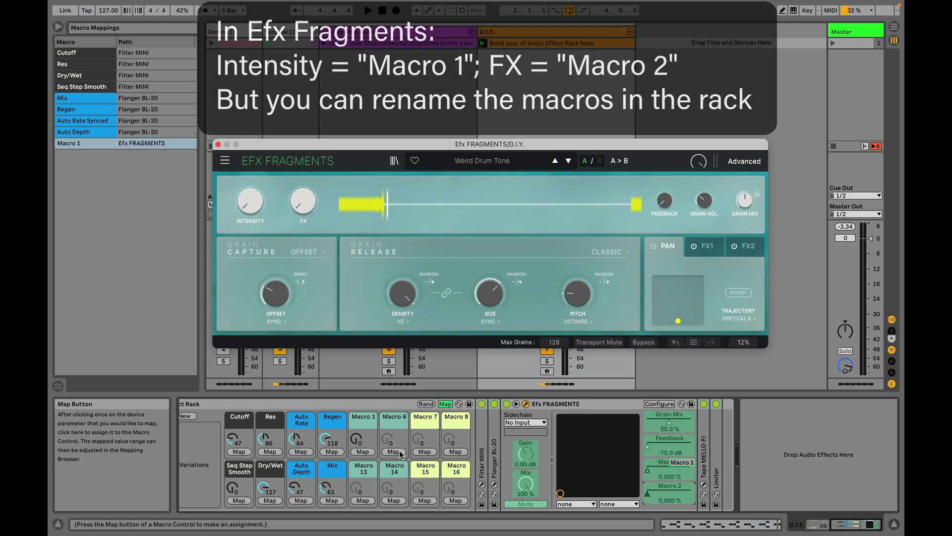
click(399, 451)
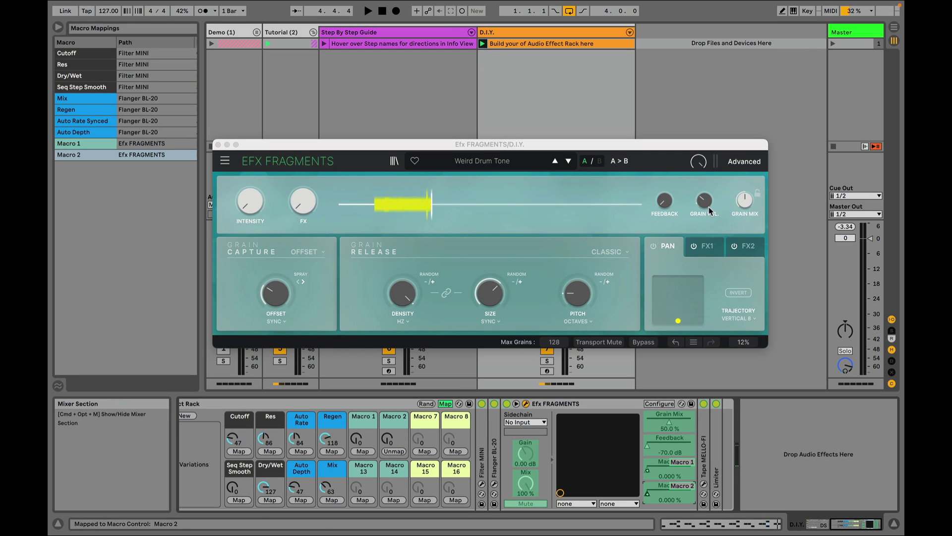
click(363, 499)
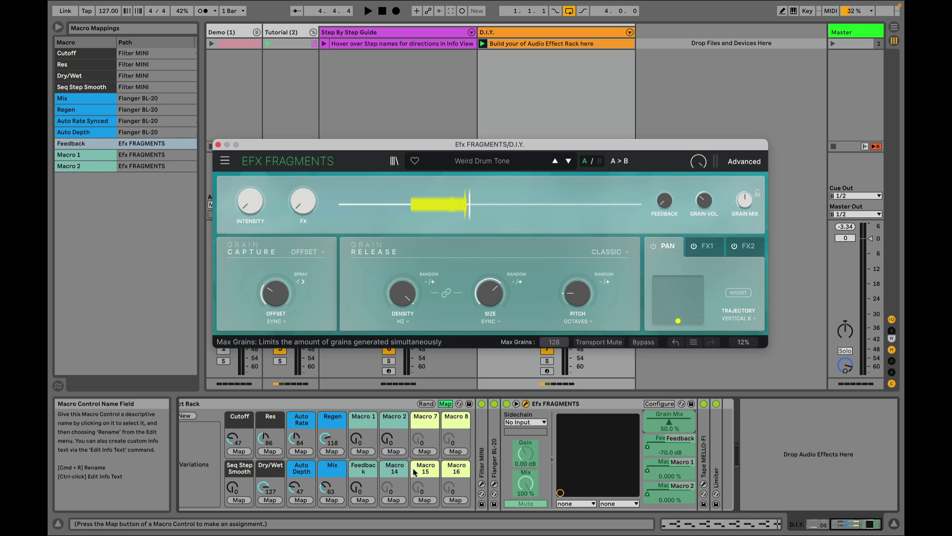
click(394, 500)
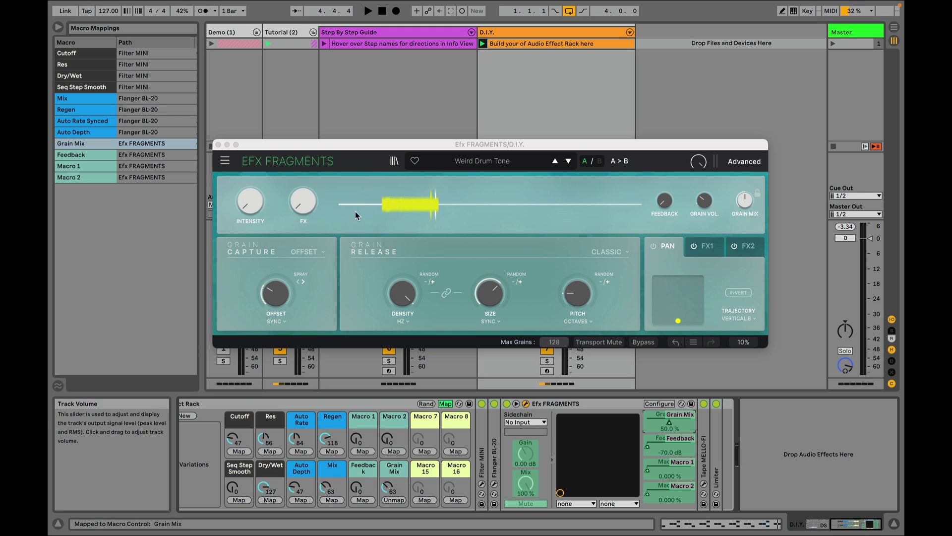
click(218, 144)
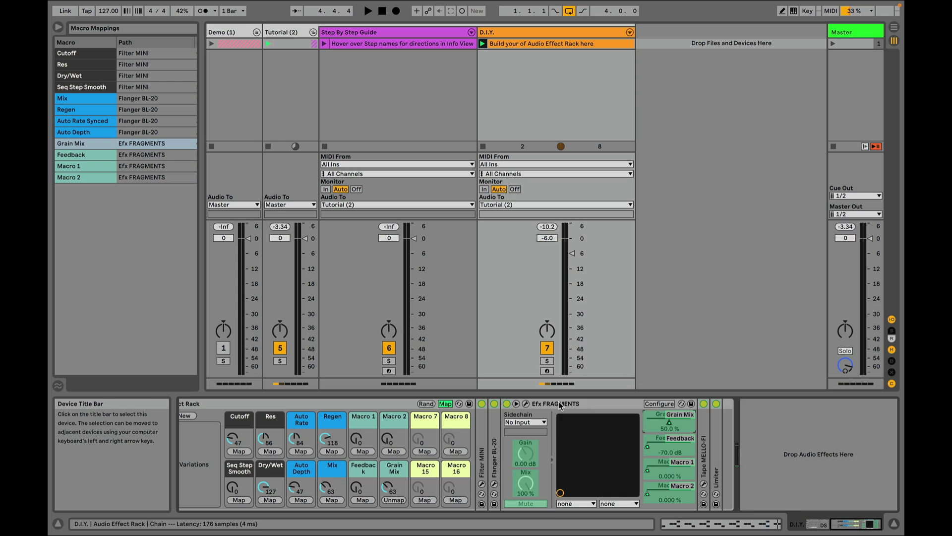
Fold Efx FRAGMENTS, unfold Tape MELLO-FI and open its plug-in window
double_click(587, 404)
double_click(521, 445)
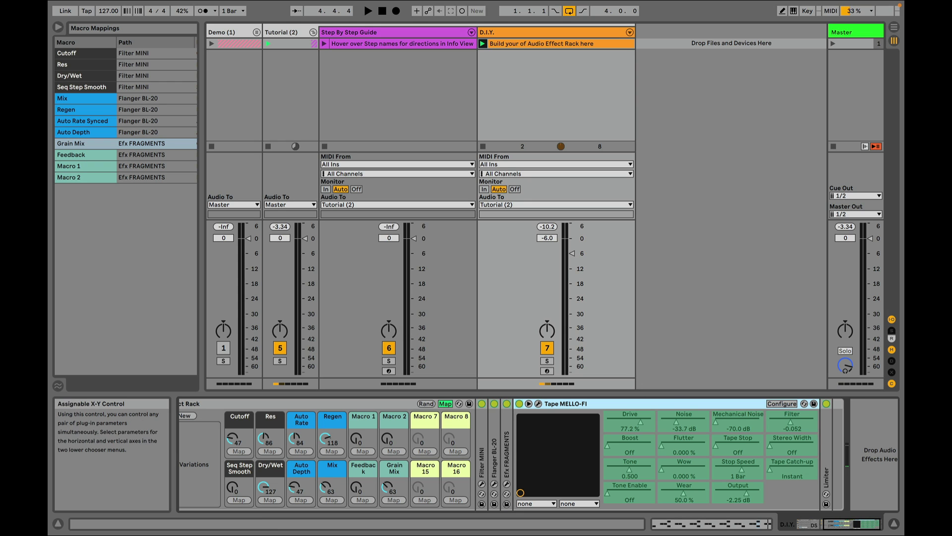
click(538, 403)
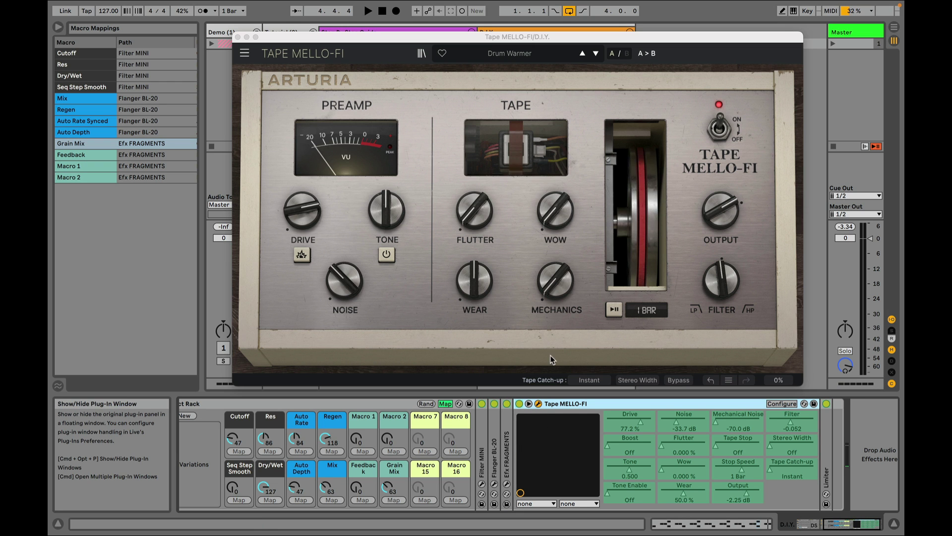
Map Tape MELLO-FI Drive, Filter, Wear and Output to Macros 7, 8, 15 and 16, then exit Map mode
click(303, 219)
click(427, 451)
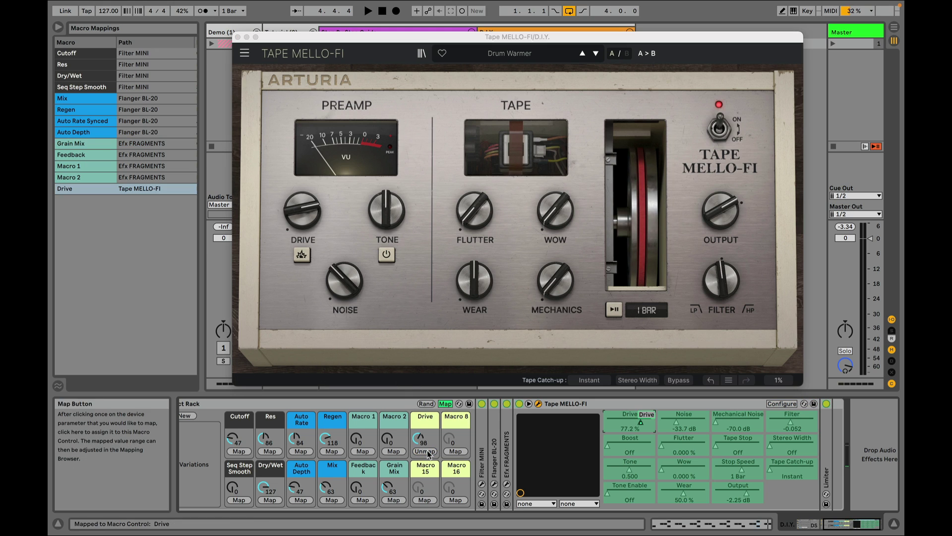
click(720, 278)
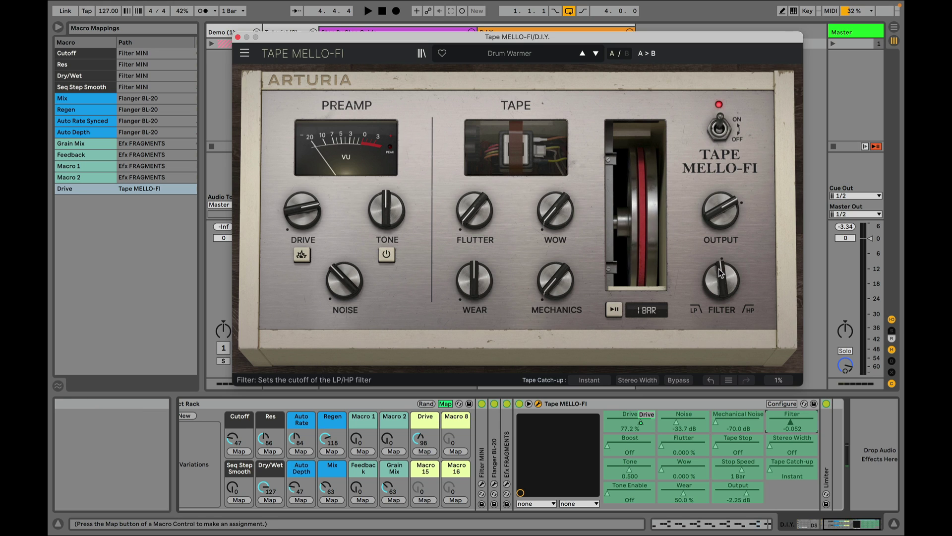
click(455, 451)
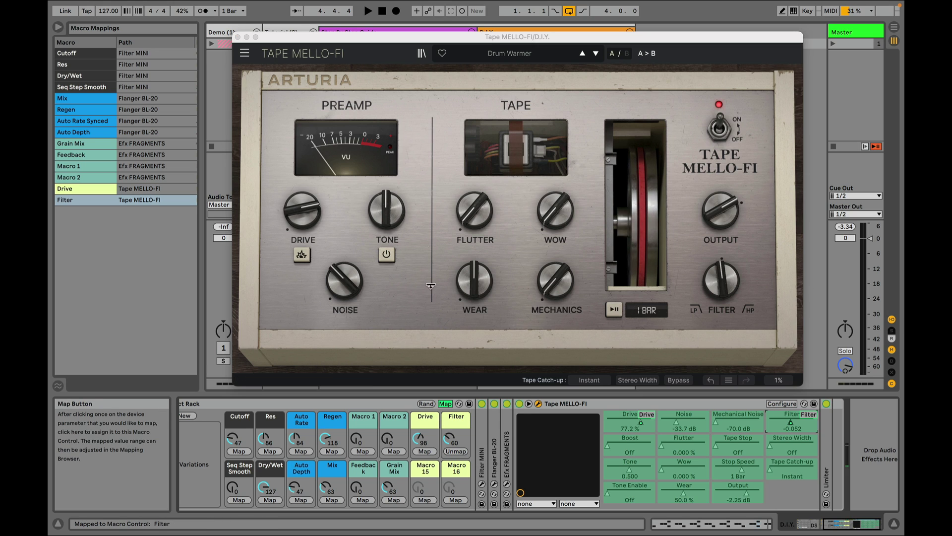
click(475, 286)
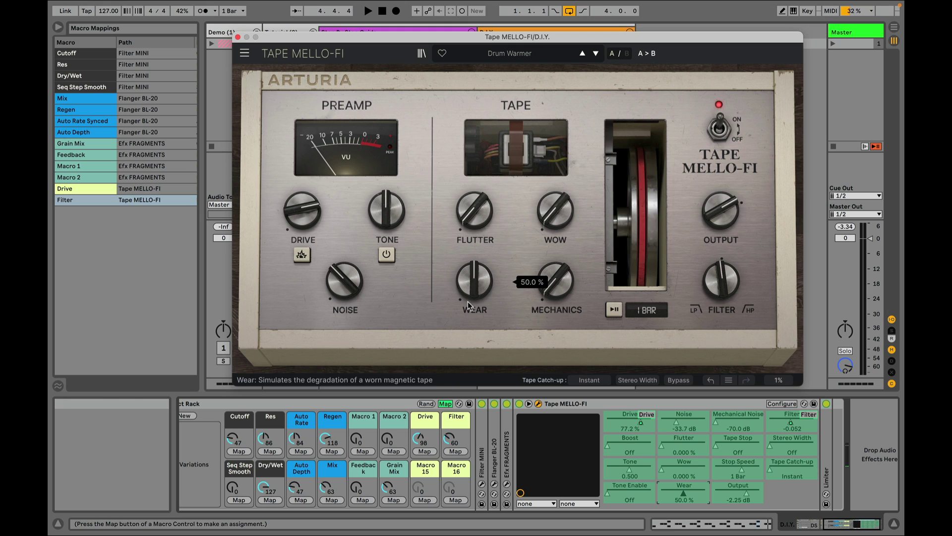
click(432, 500)
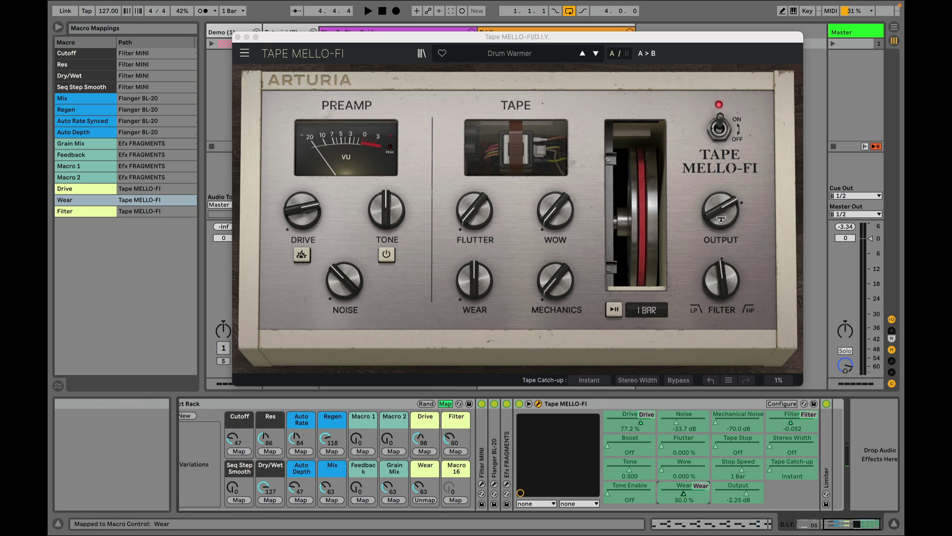
click(721, 218)
click(454, 500)
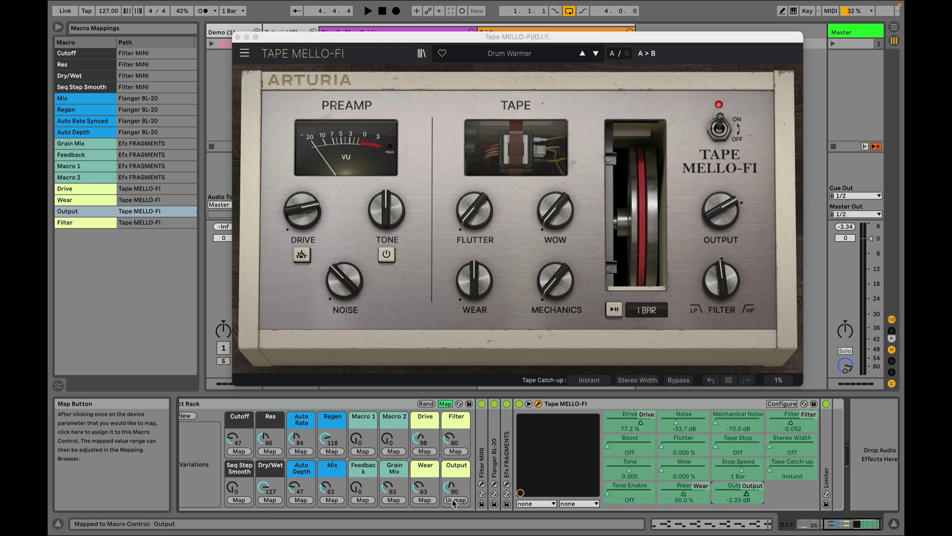
click(445, 403)
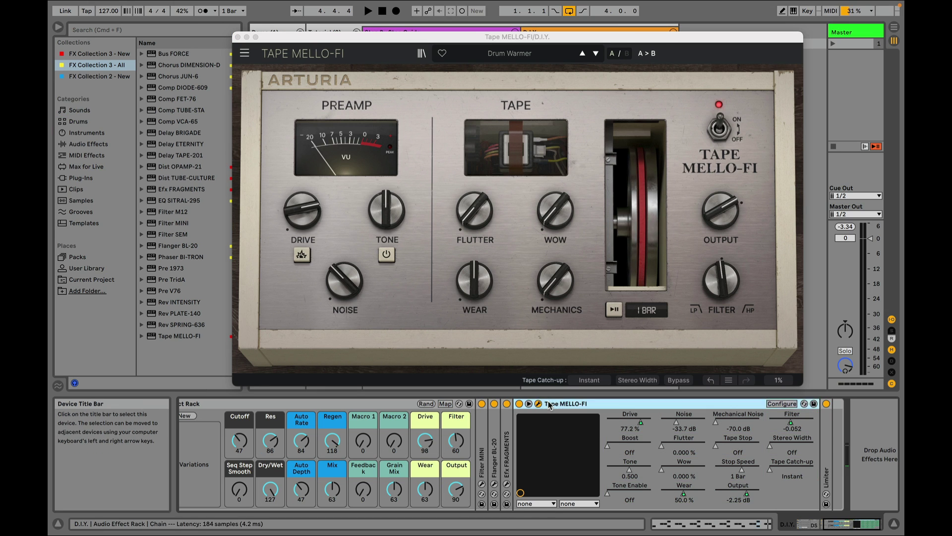
Fold the Tape MELLO-FI device in the chain and close its plugin window
double_click(571, 403)
scroll(514, 482, left, 5)
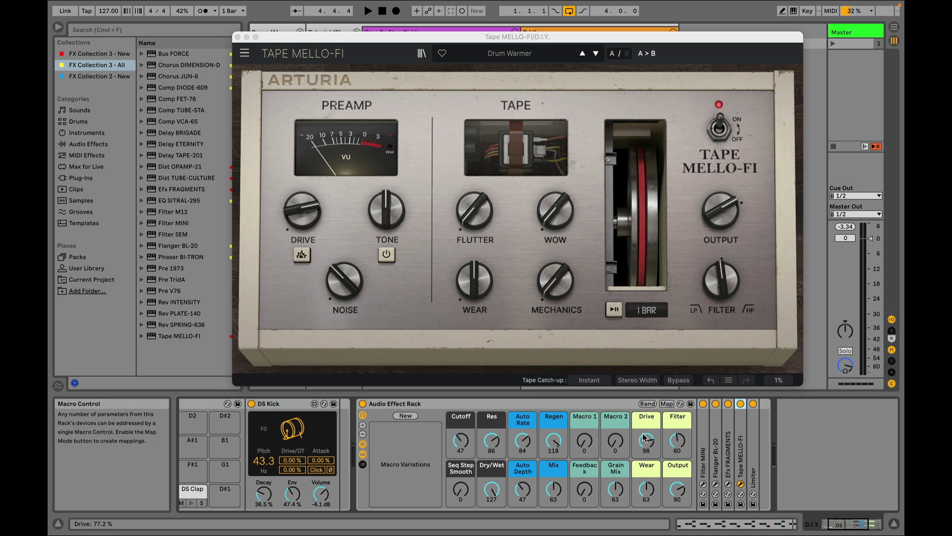
key(super+alt+p)
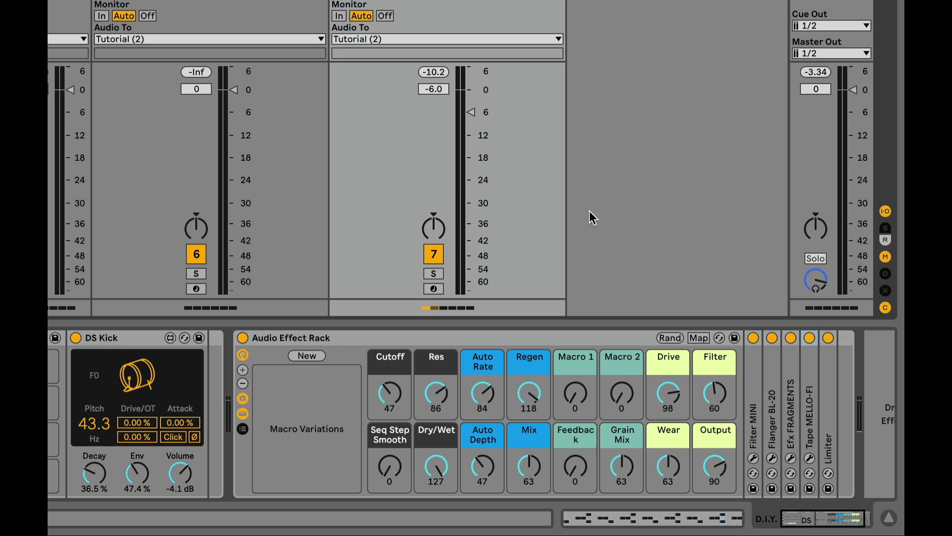
Reset the Cutoff, Res and Auto Rate macros to 0
click(399, 395)
key(Delete)
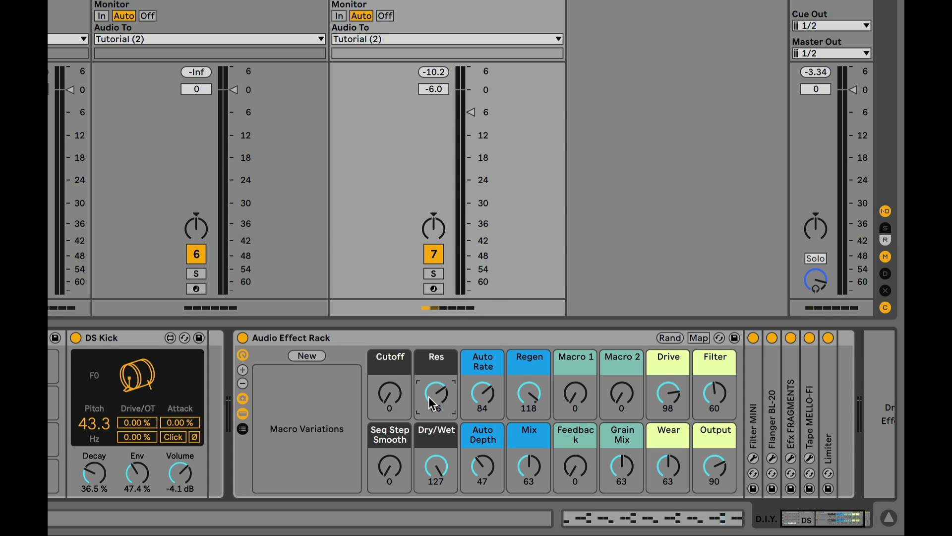
key(Delete)
click(482, 394)
key(Delete)
click(529, 395)
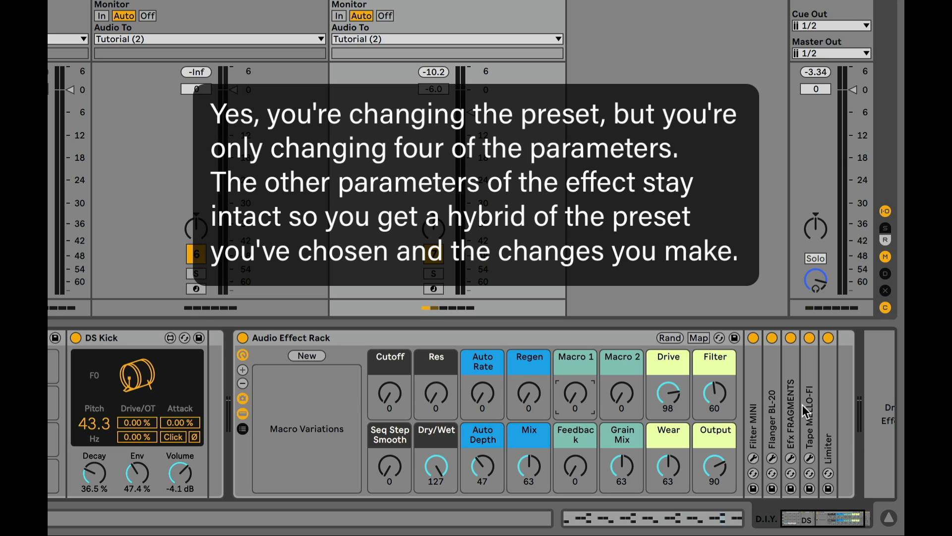
Turn the Drive macro down to 0 and adjust the Filter macro to 64
drag(672, 400, 671, 432)
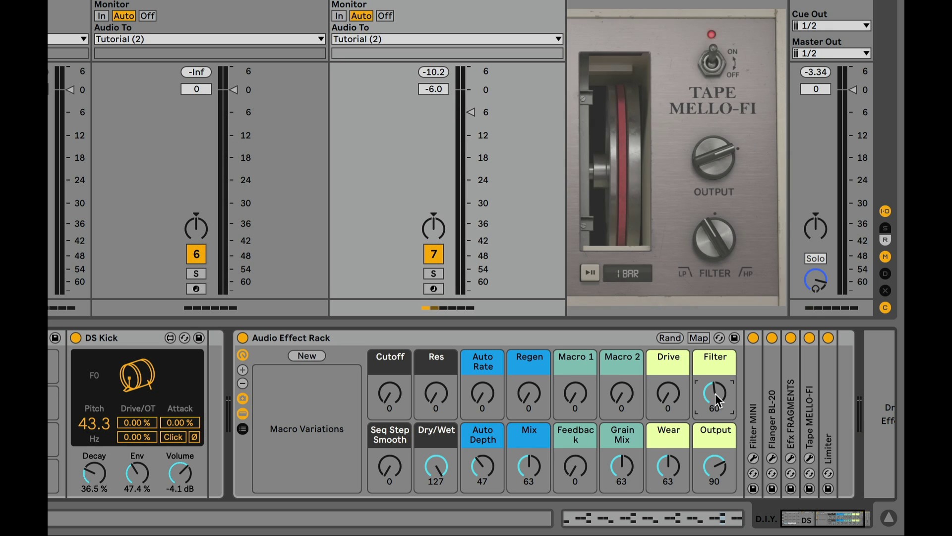
drag(716, 403, 716, 400)
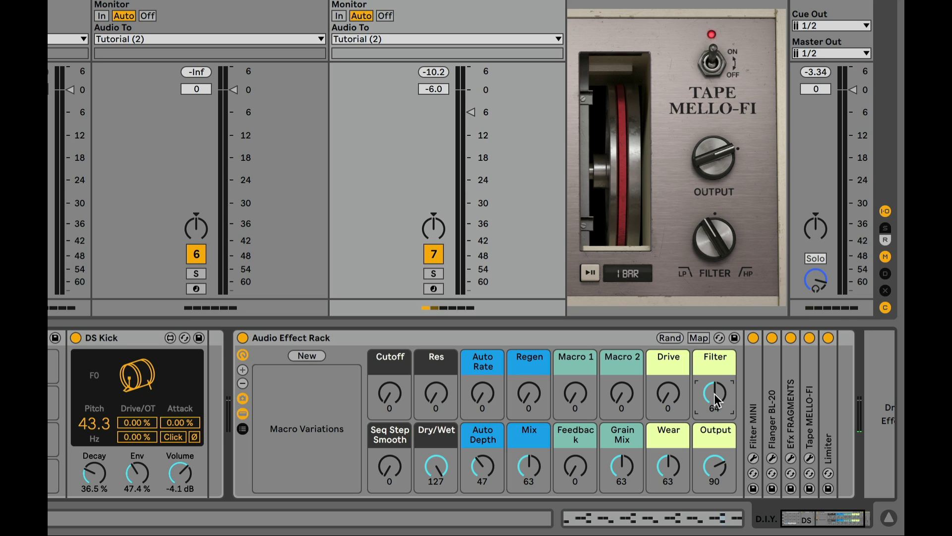
drag(714, 394, 714, 357)
drag(716, 393, 715, 444)
Turn Dry/Wet, Auto Depth, Mix, Grain Mix and Wear to 0; close Tape MELLO-FI
drag(430, 479, 431, 491)
drag(478, 464, 529, 479)
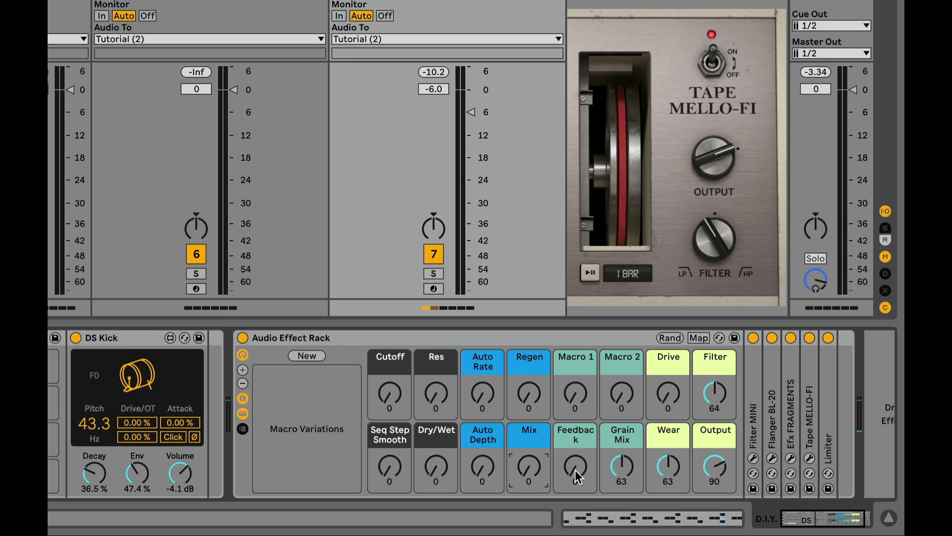
click(577, 471)
drag(622, 466, 668, 481)
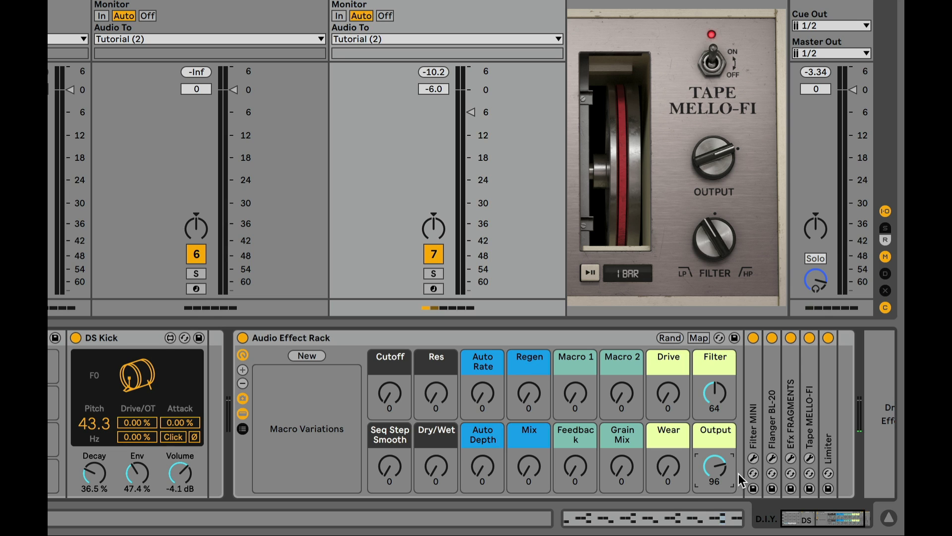
click(657, 430)
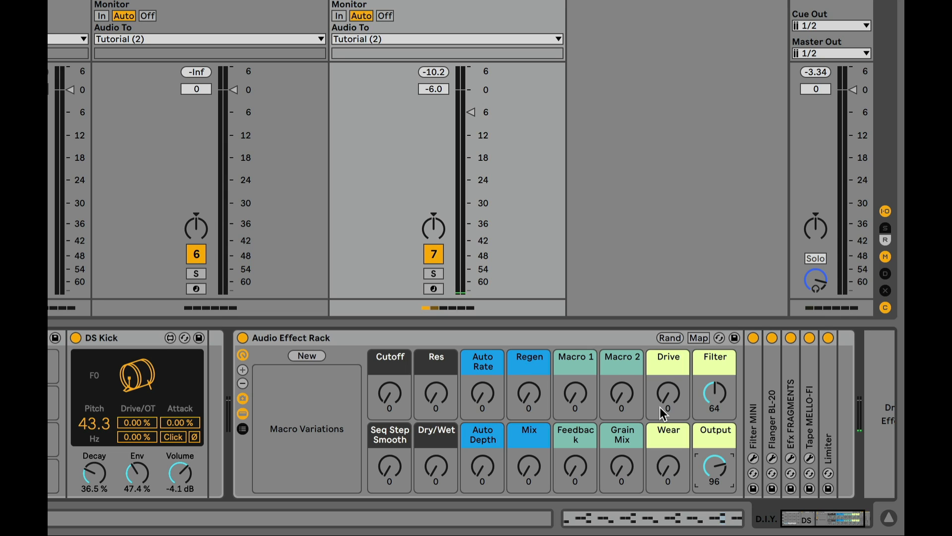
Store the current macro settings as a new variation and rename it 'Initialize'
click(318, 358)
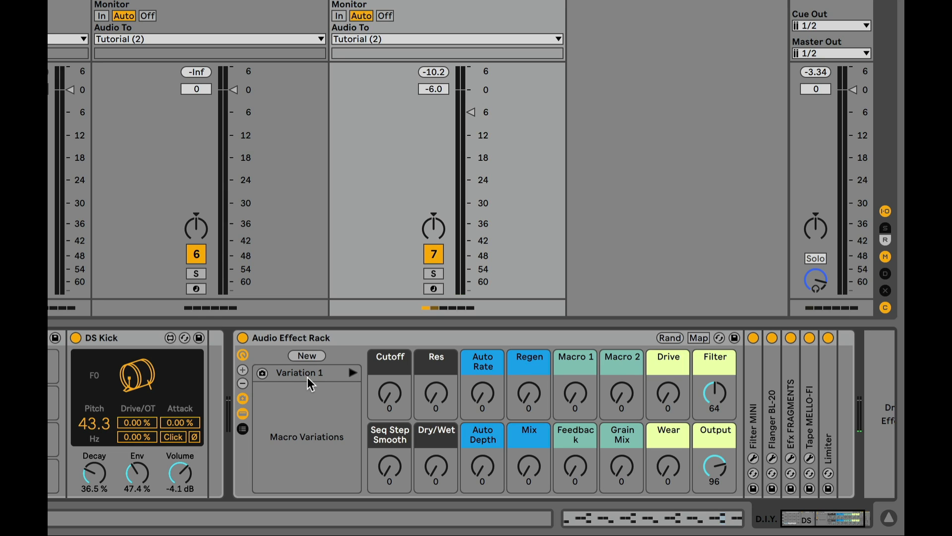
click(306, 376)
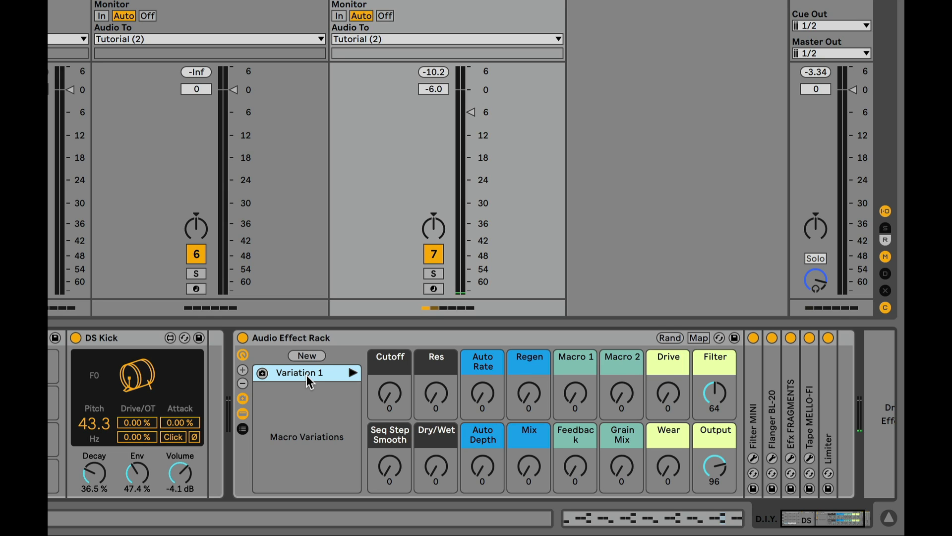
right_click(306, 375)
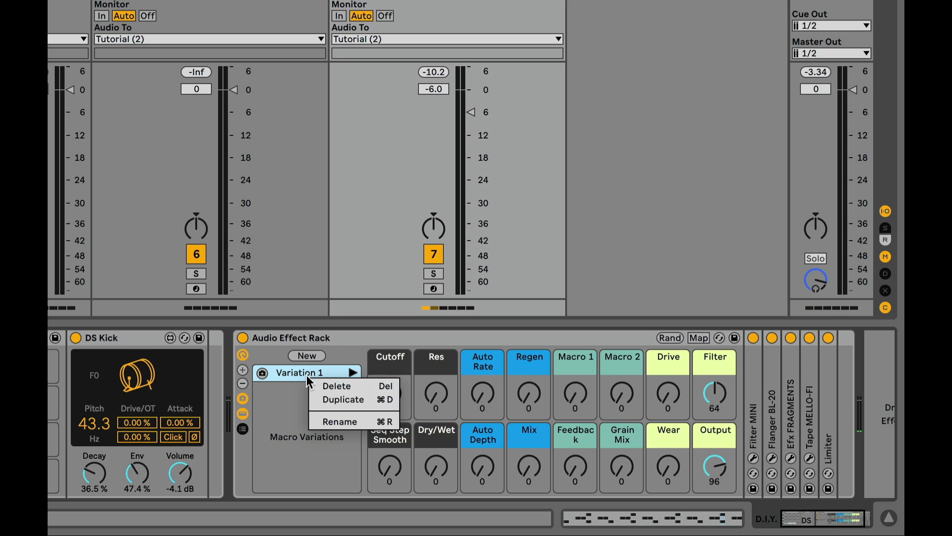
click(389, 421)
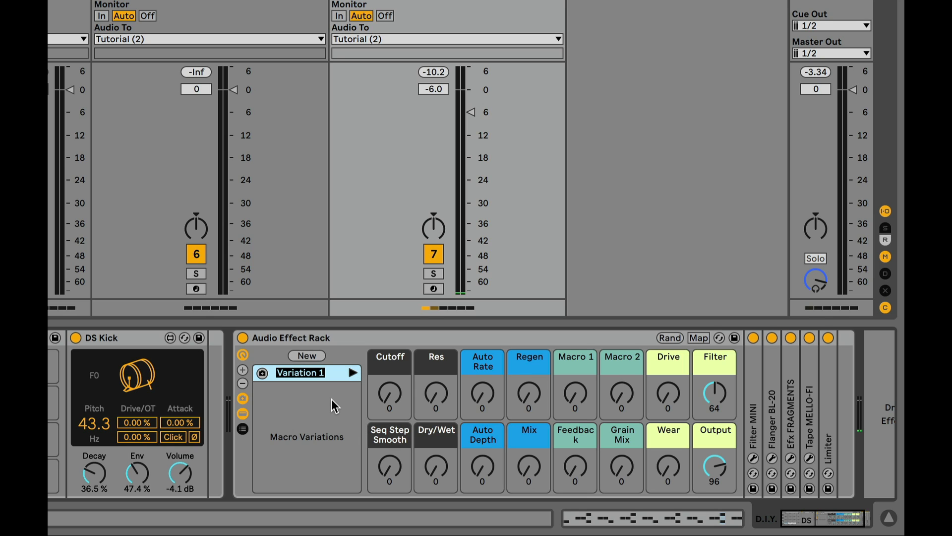
key(BackSpace)
text(Initi)
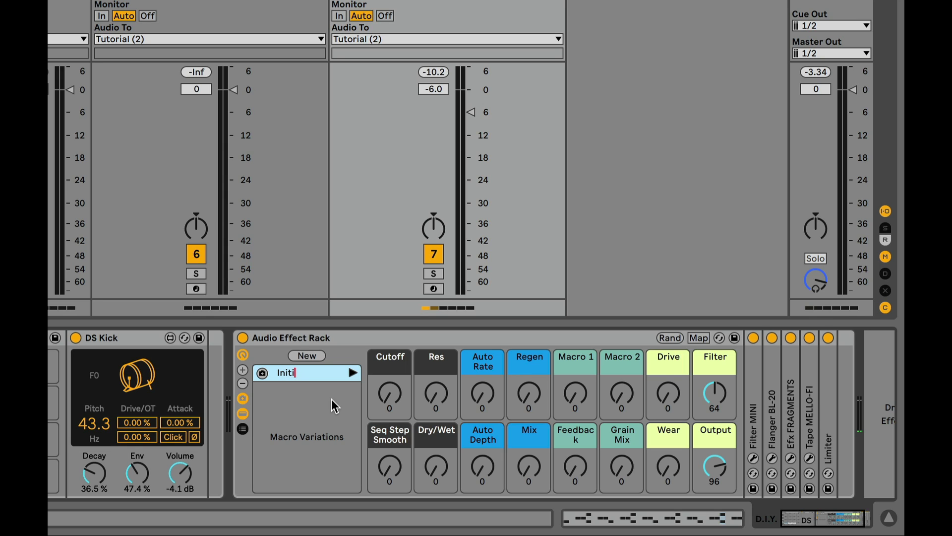
text(alize)
key(Return)
Randomize the macros several times and check that Output is excluded from randomization
click(671, 338)
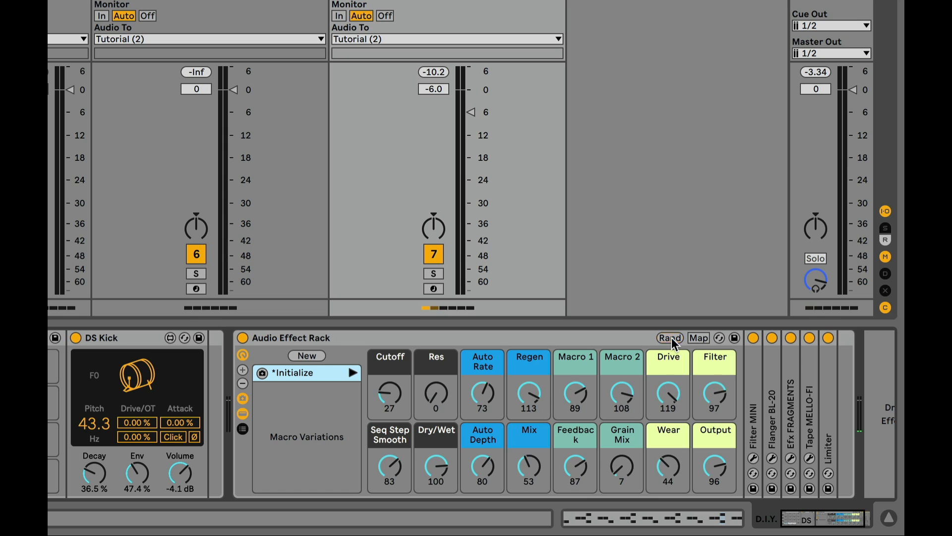
click(671, 337)
click(671, 338)
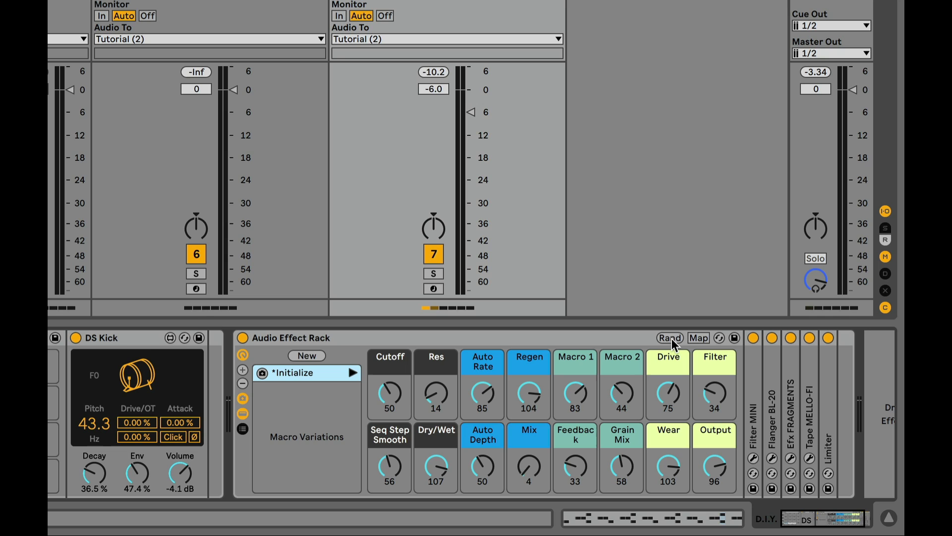
right_click(718, 464)
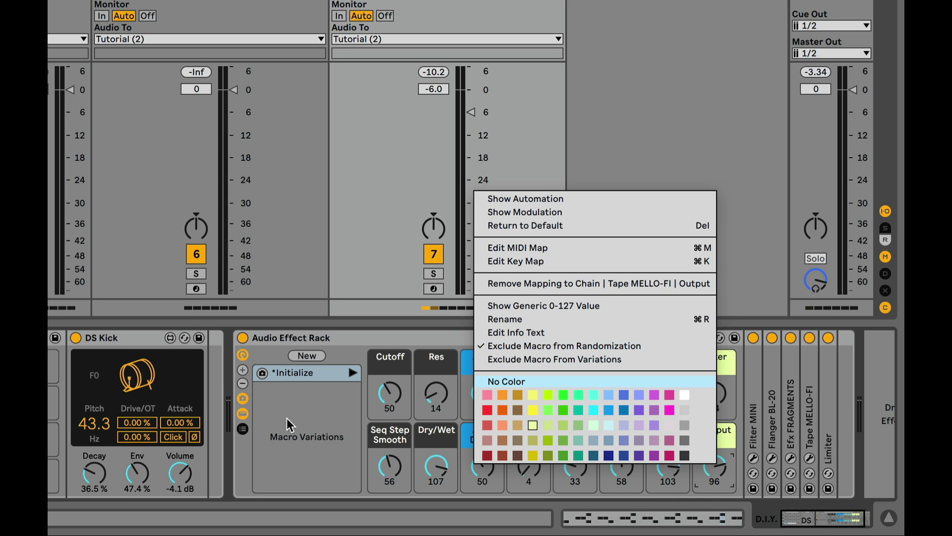
click(688, 325)
Randomize the macros a few more times and save the result as Variation 1
click(672, 339)
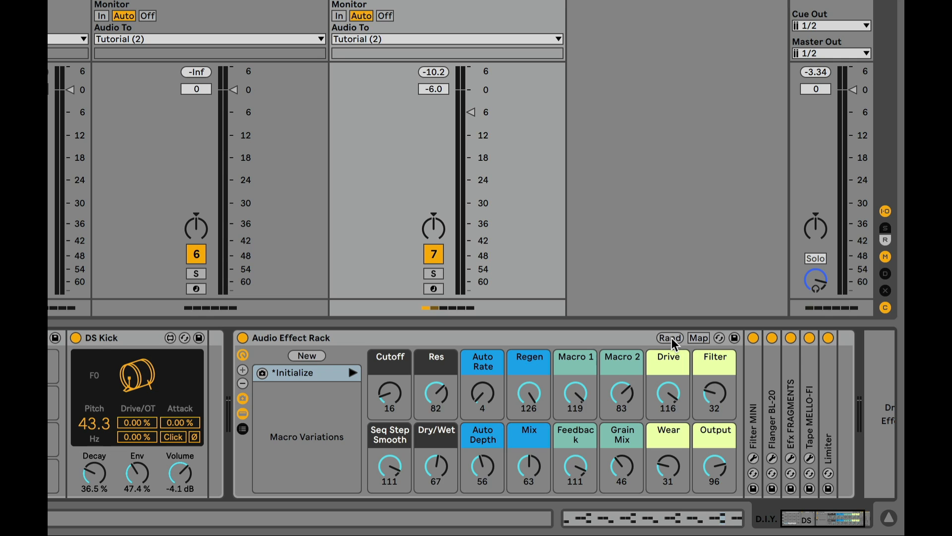
click(671, 339)
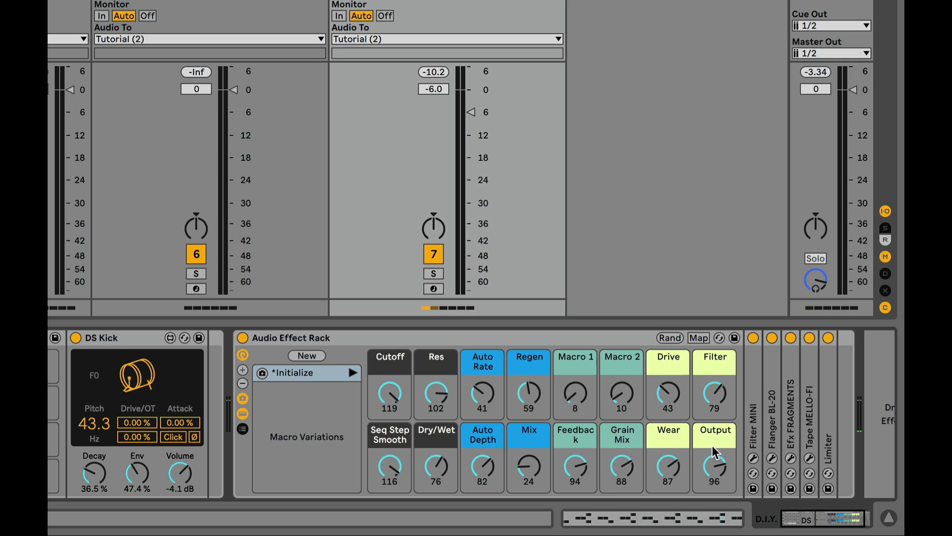
click(670, 338)
click(670, 338)
click(677, 338)
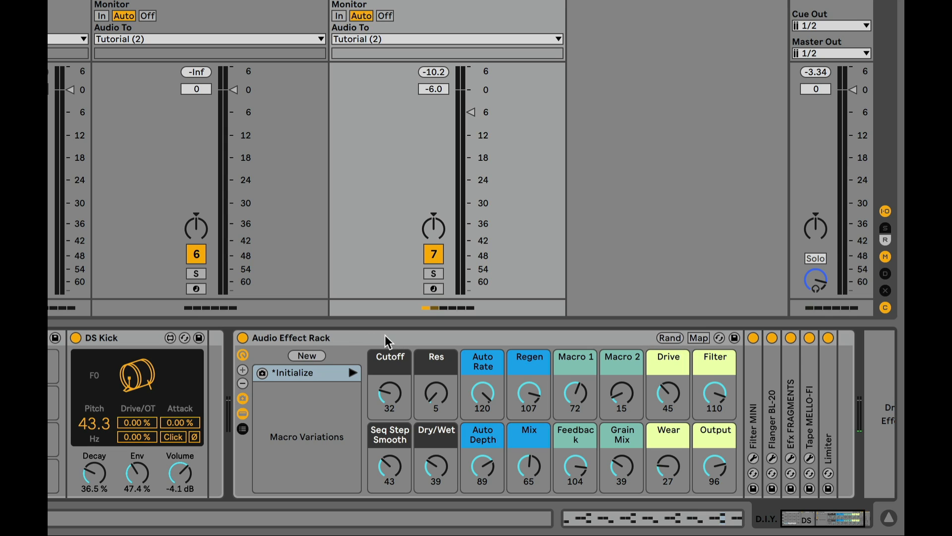
click(308, 356)
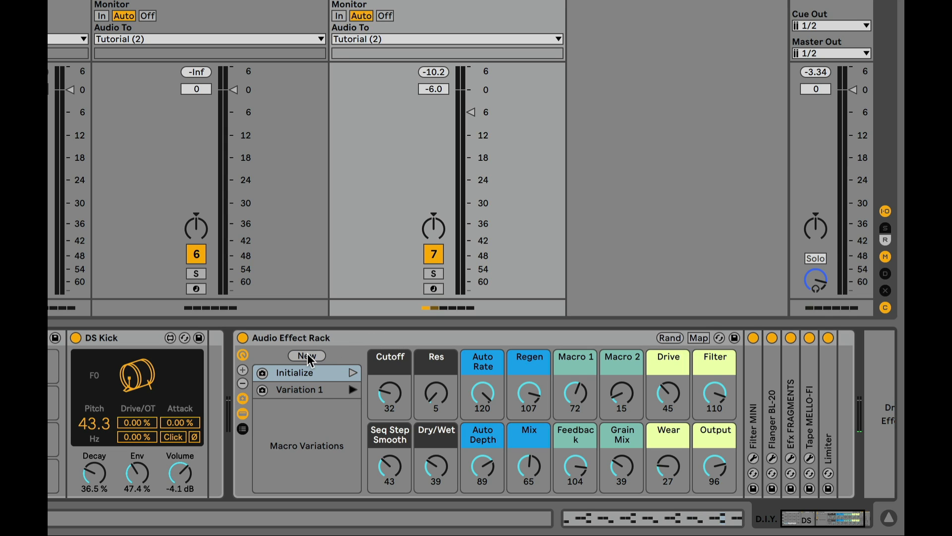
Randomize the macros, then compare by recalling Variation 1 and Initialize in turn
click(669, 339)
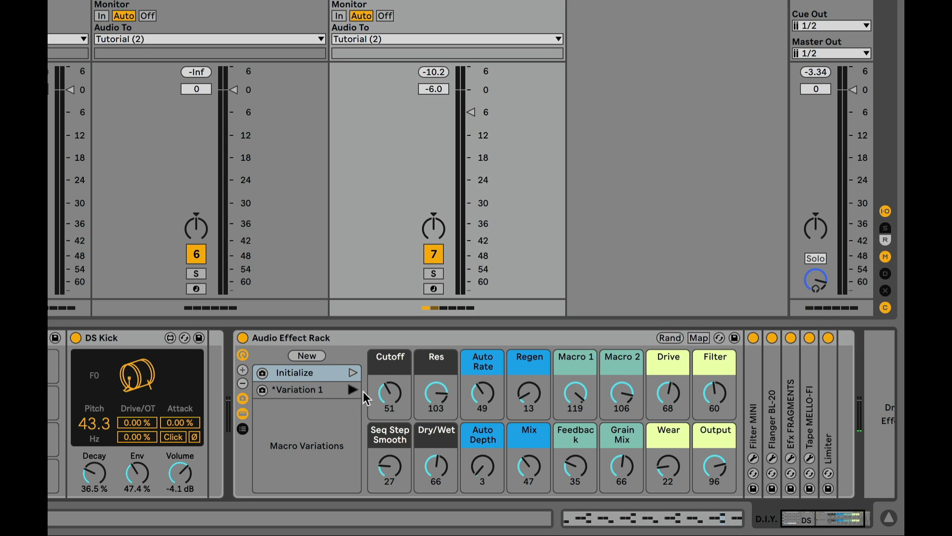
click(352, 389)
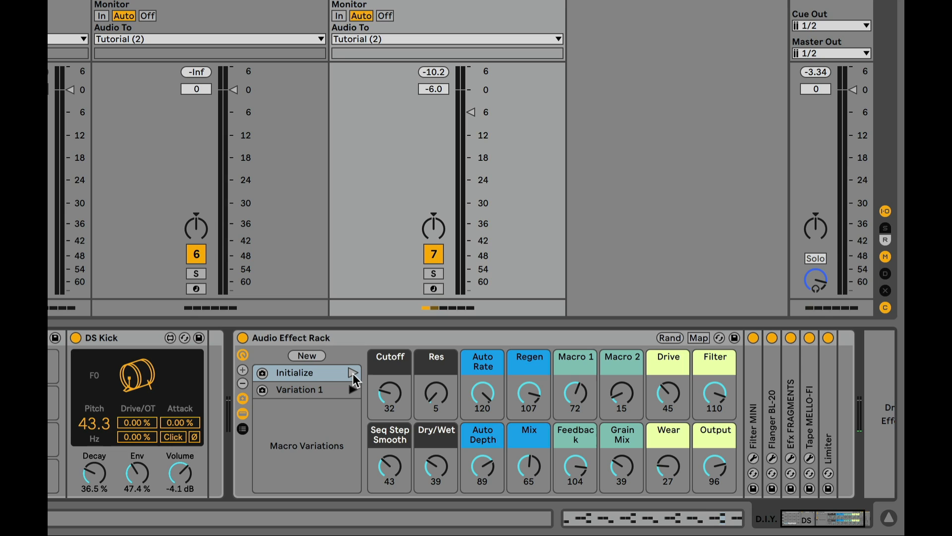
click(352, 373)
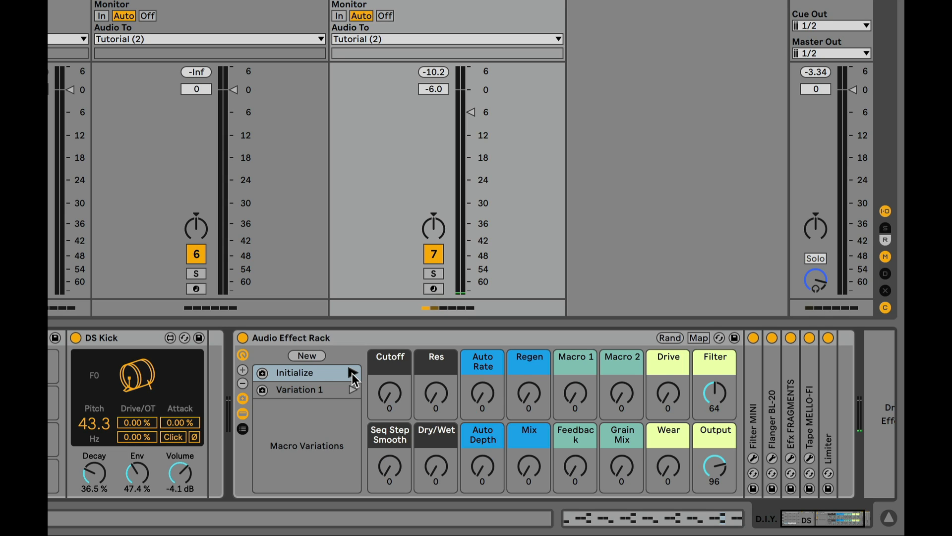
click(352, 390)
click(351, 374)
Save two fresh randomized settings as Variation 2 and Variation 3
click(669, 336)
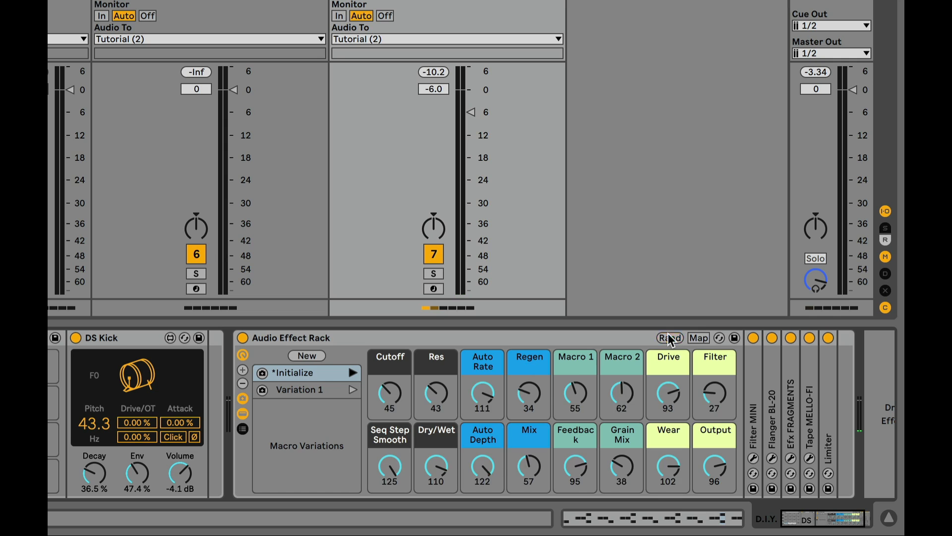
click(305, 356)
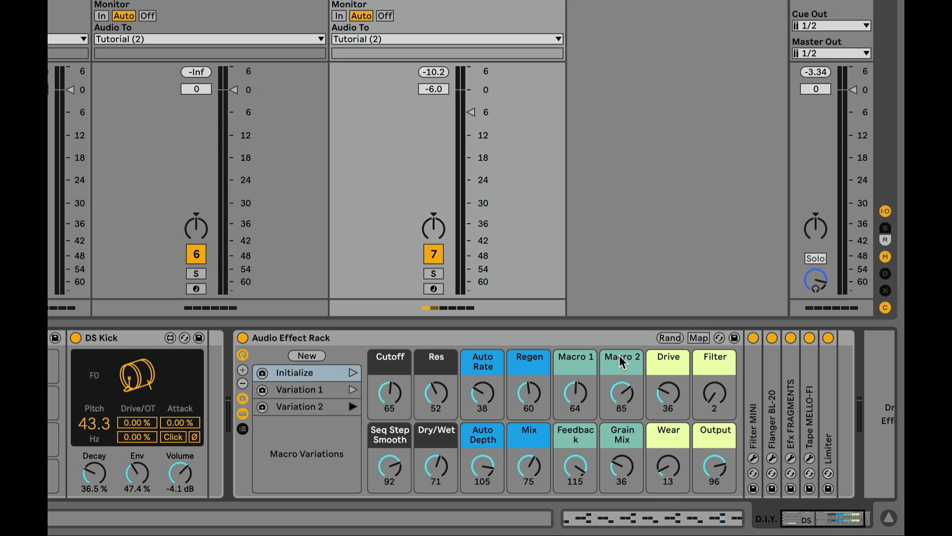
click(669, 337)
click(306, 356)
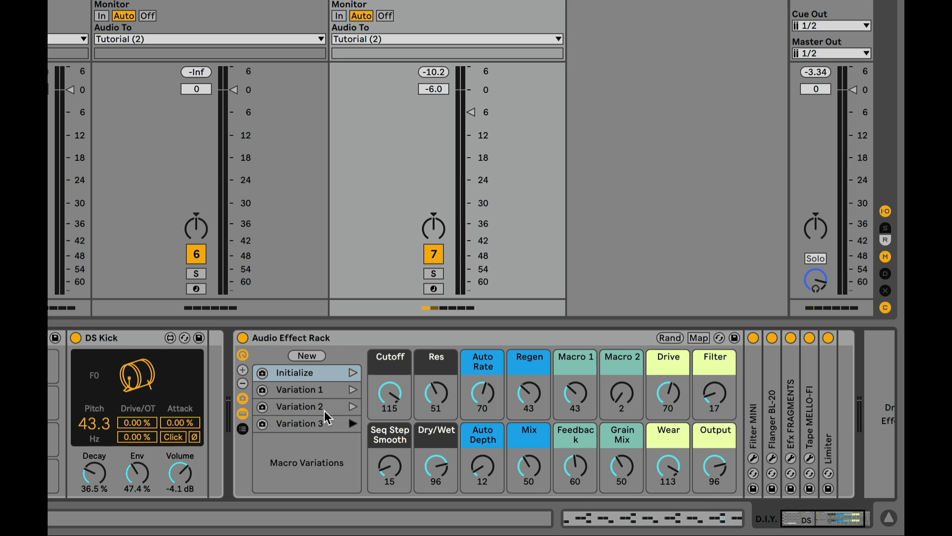
click(321, 377)
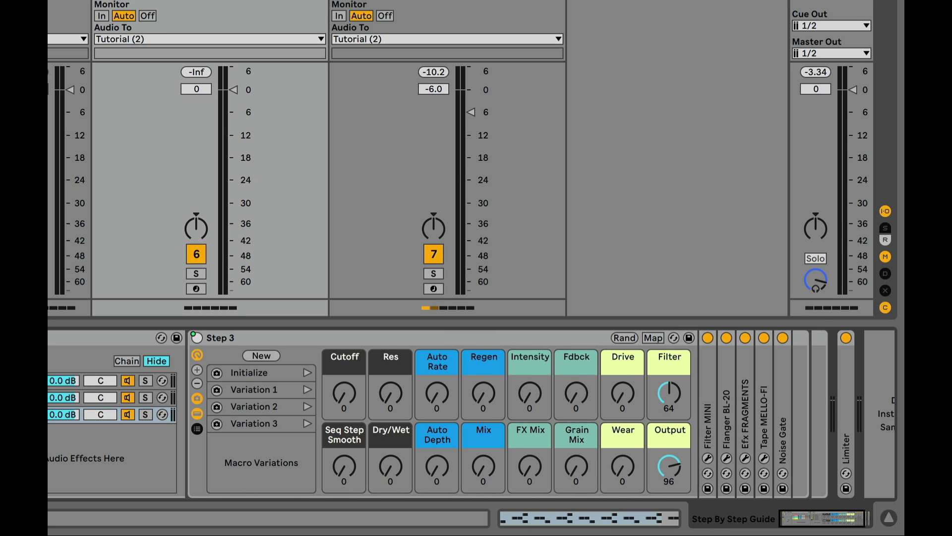
Start playback and audition Initialize, Variation 1, Variation 2 and Variation 3 in turn
key(space)
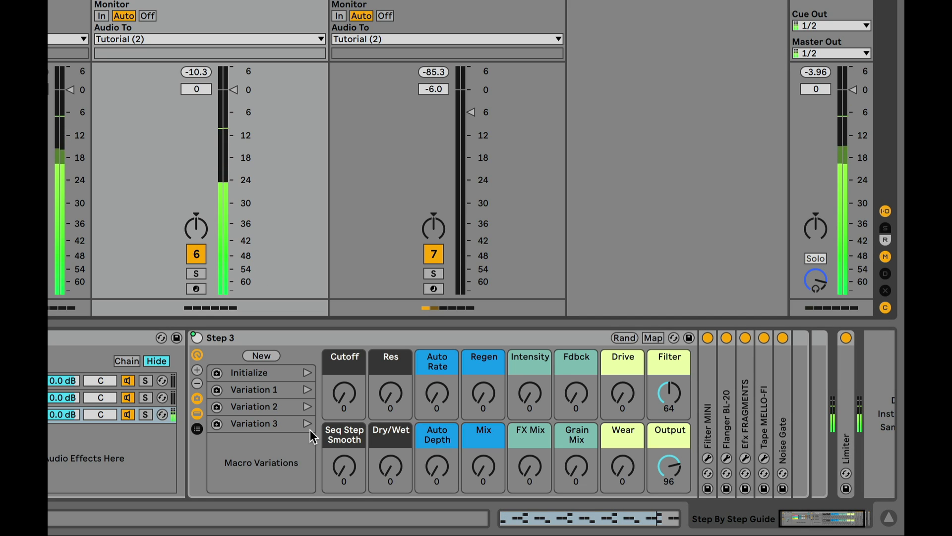
click(307, 372)
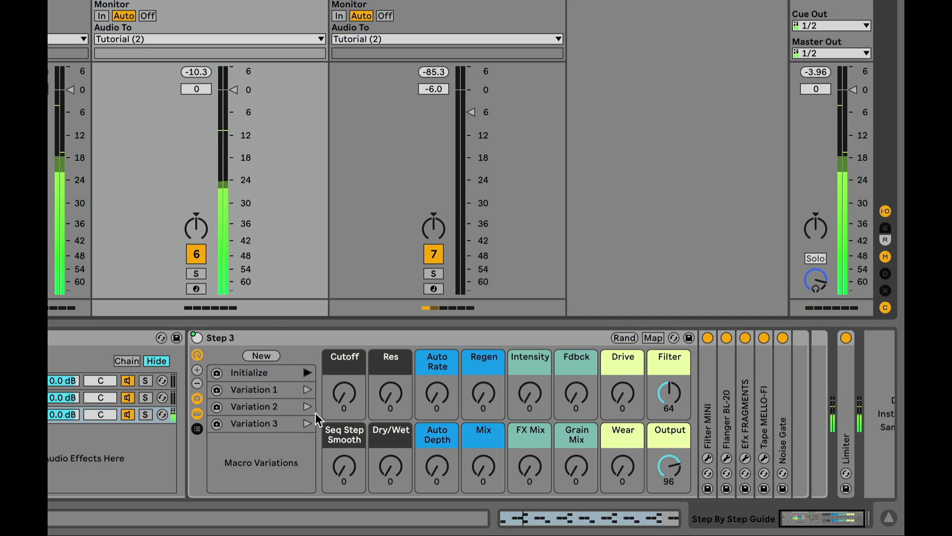
click(307, 388)
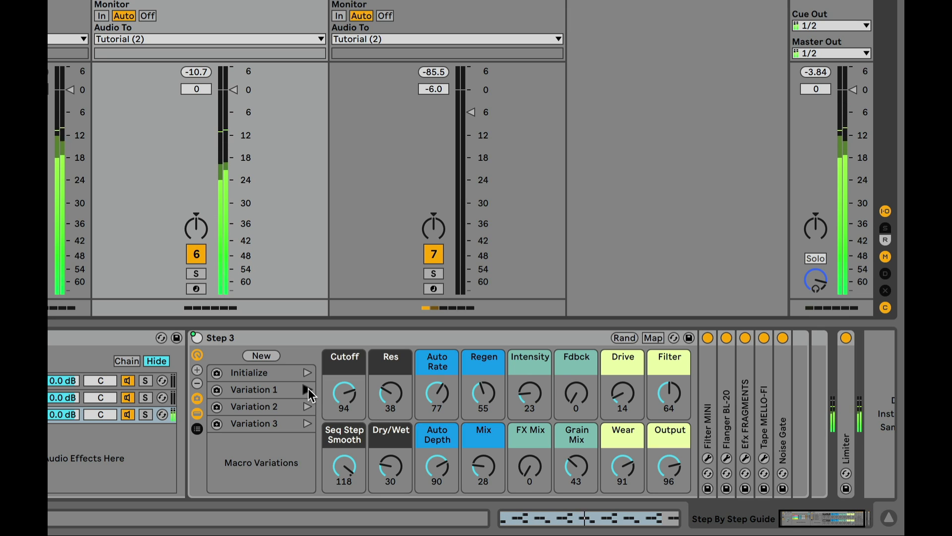
click(307, 405)
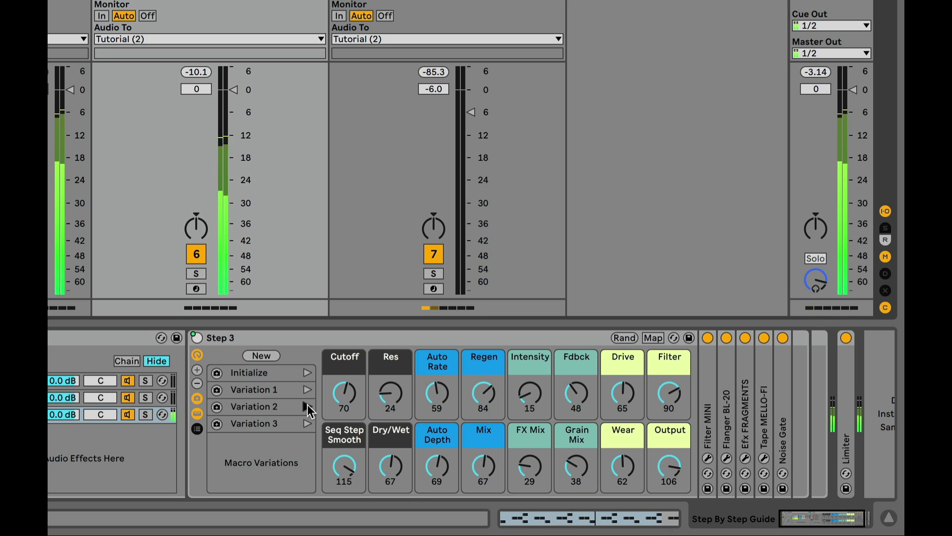
click(307, 424)
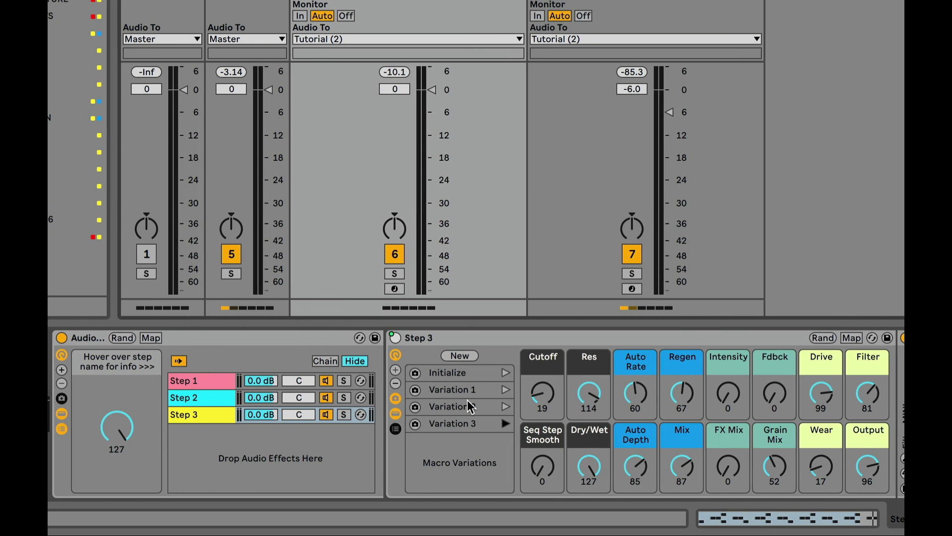
View the Step 2 chain's macros, then return to the Step 3 chain
click(214, 399)
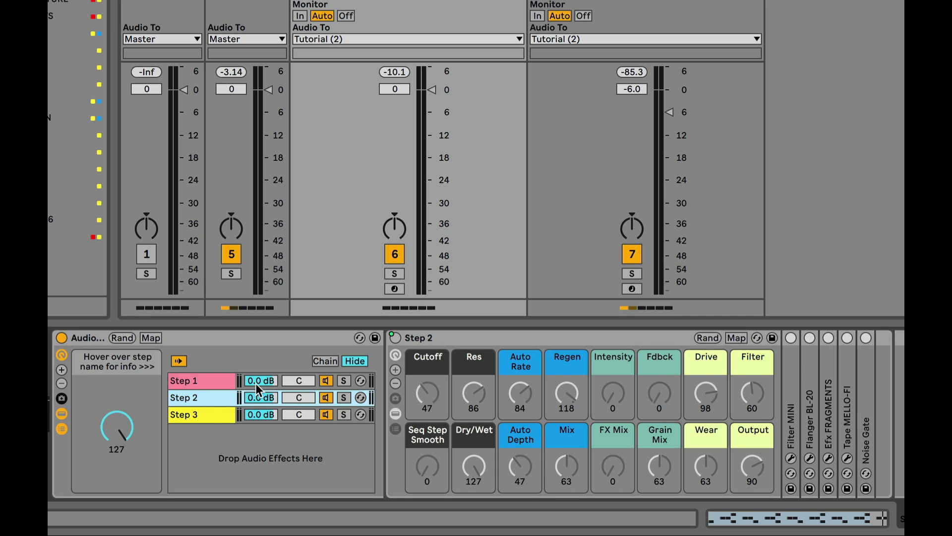
click(215, 418)
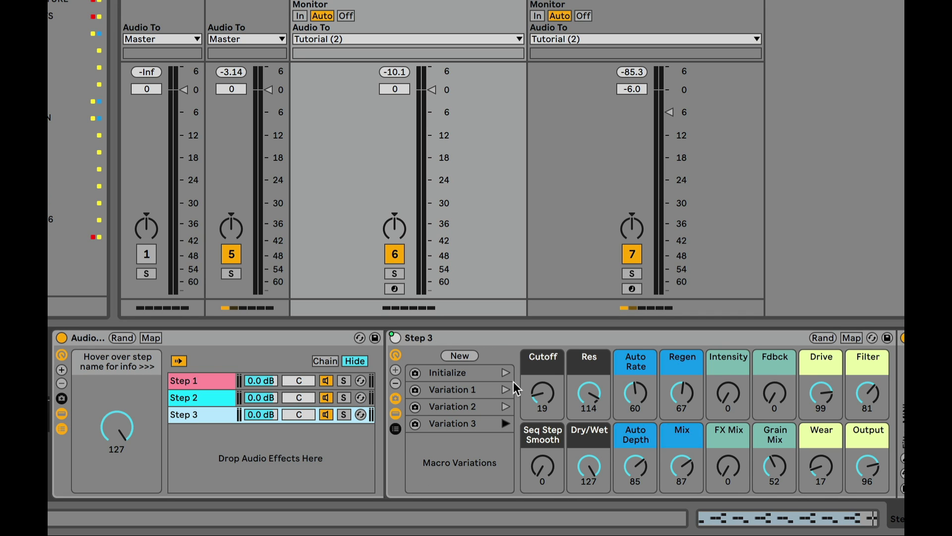